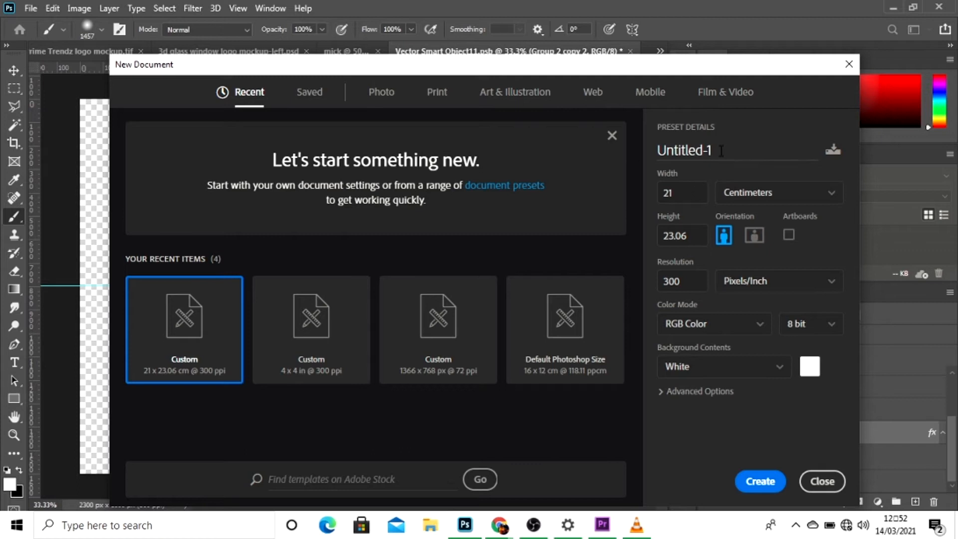
# Create a new white 21 × 23.06 cm RGB document at 300 pixels/inch named "frank".
pyautogui.doubleClick(719, 151)
pyautogui.press('BackSpace')
pyautogui.write('frank')
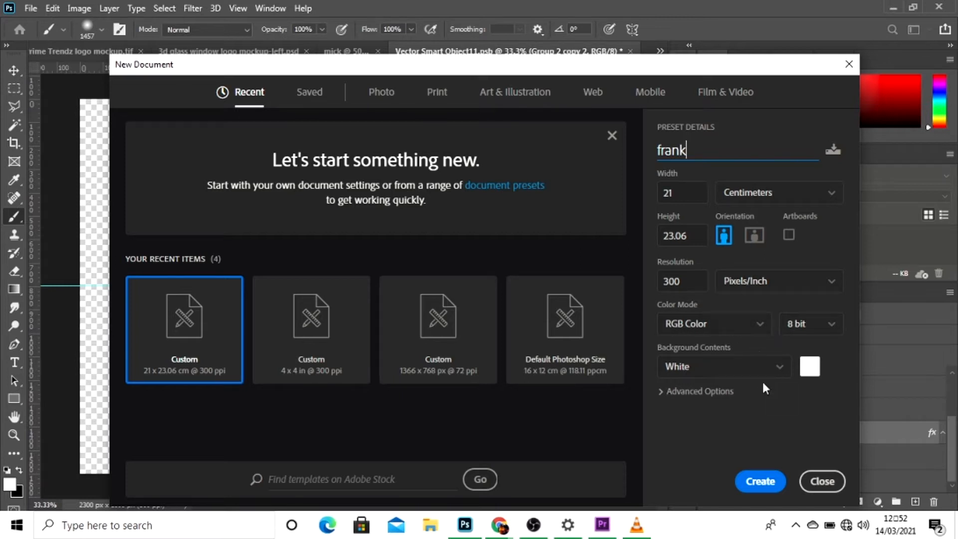
pyautogui.click(764, 481)
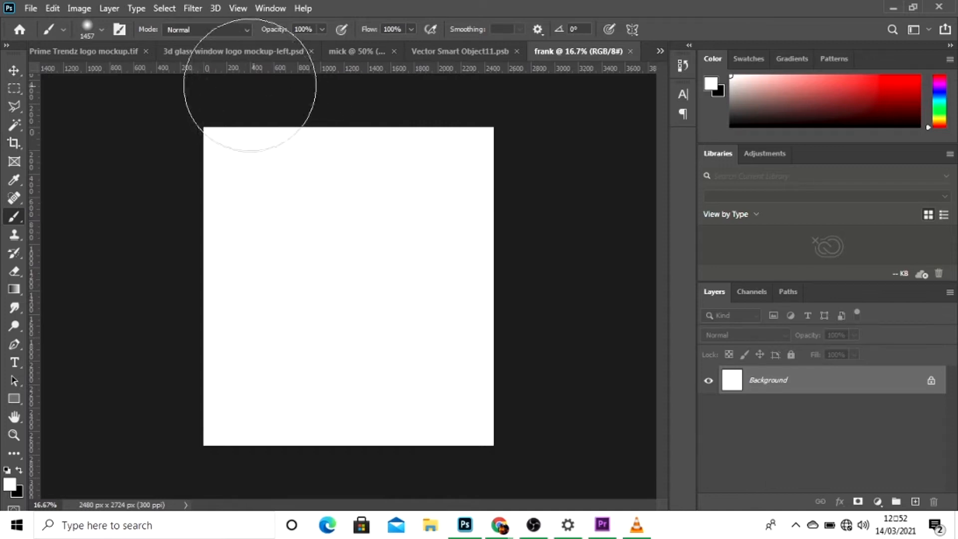
# Place the dotted tunnel image infinite-round-tunnel-shining-flares-violet-background_1217-1324 from the desktop's YOUTUBE folder into the document.
pyautogui.click(238, 8)
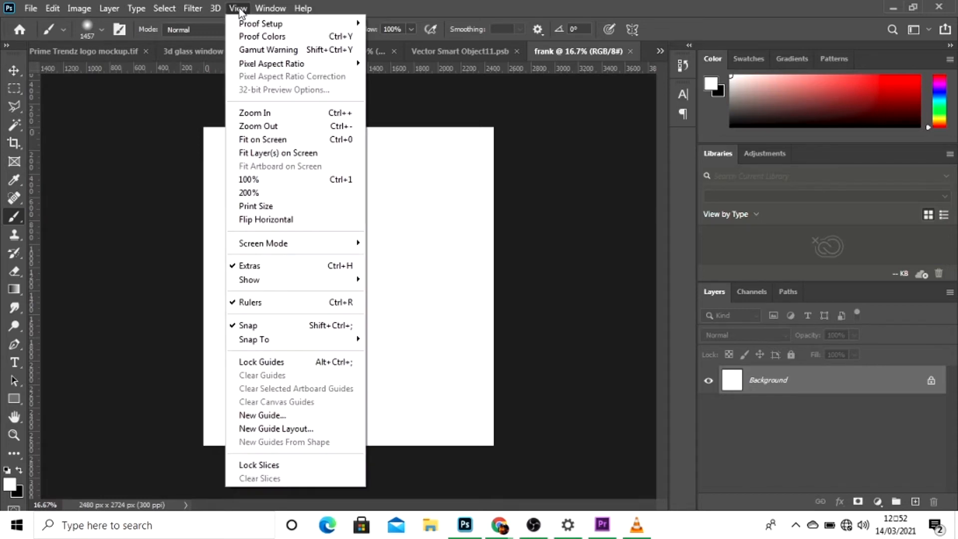
pyautogui.click(267, 143)
pyautogui.scroll(2, 266, 144)
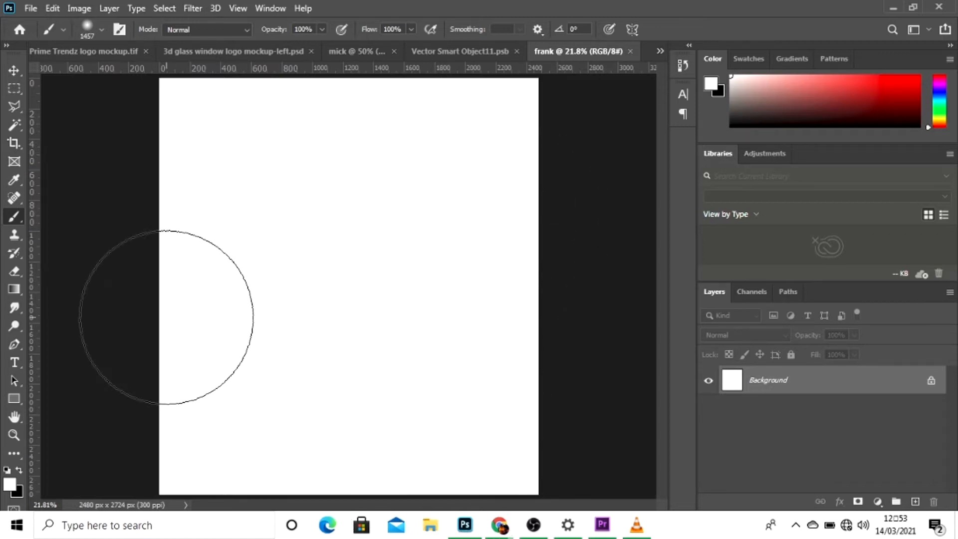
pyautogui.click(14, 71)
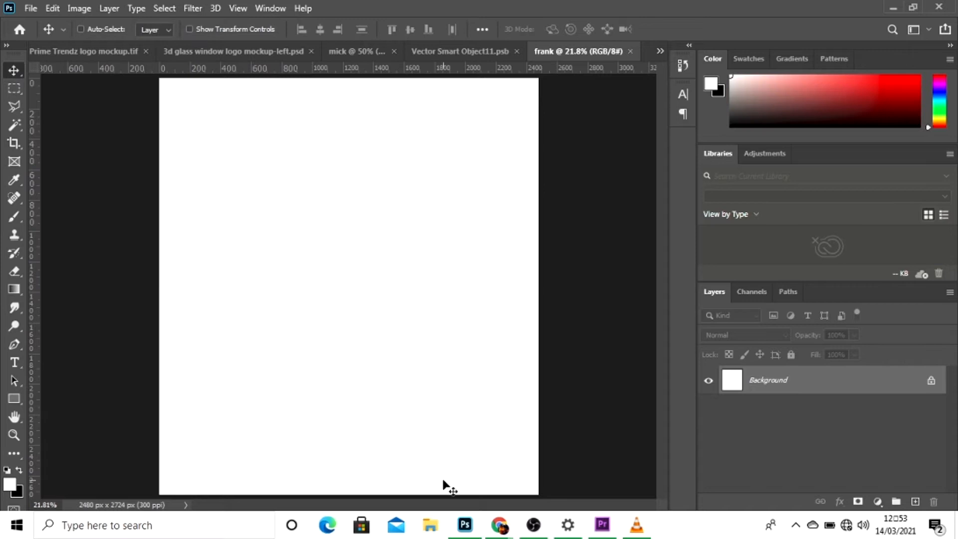
pyautogui.click(431, 525)
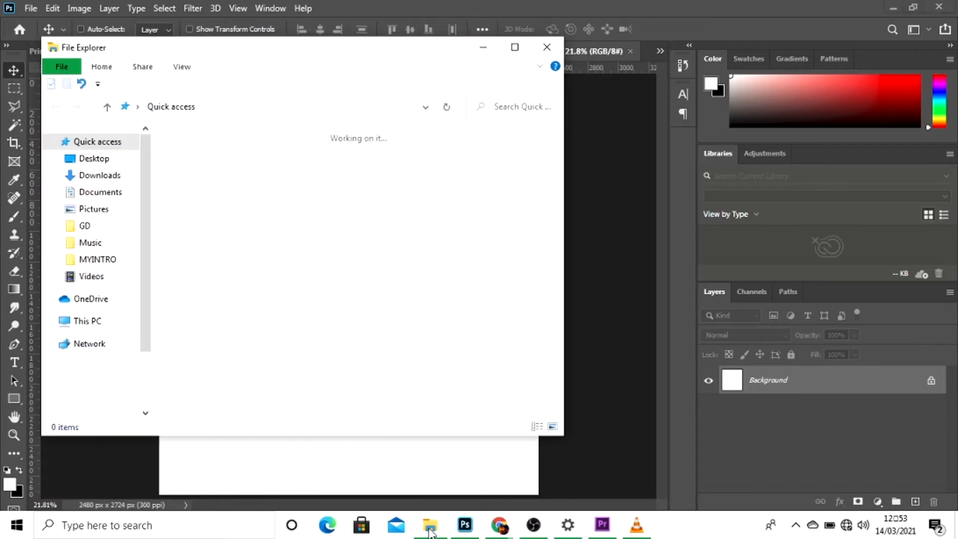
pyautogui.click(117, 161)
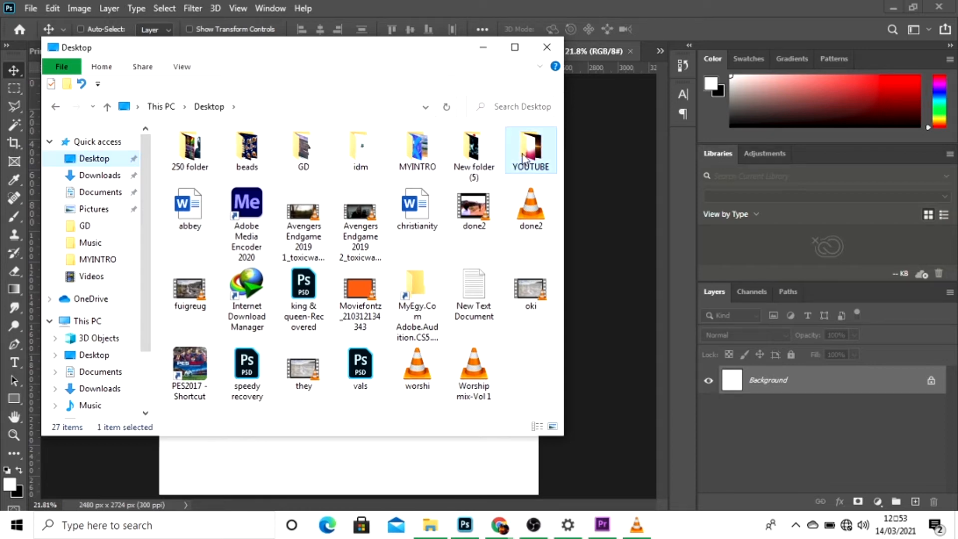
pyautogui.doubleClick(530, 150)
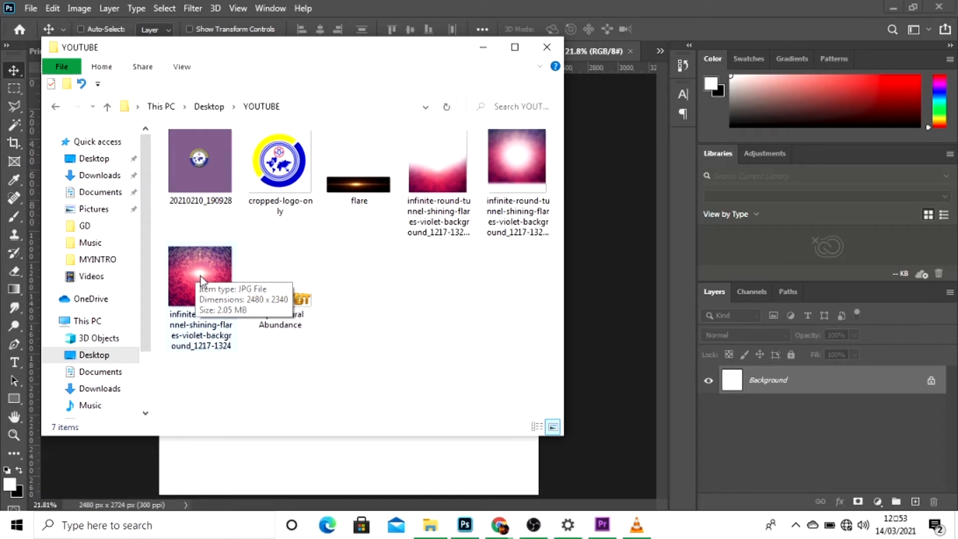
pyautogui.moveTo(200, 275); pyautogui.dragTo(395, 458)
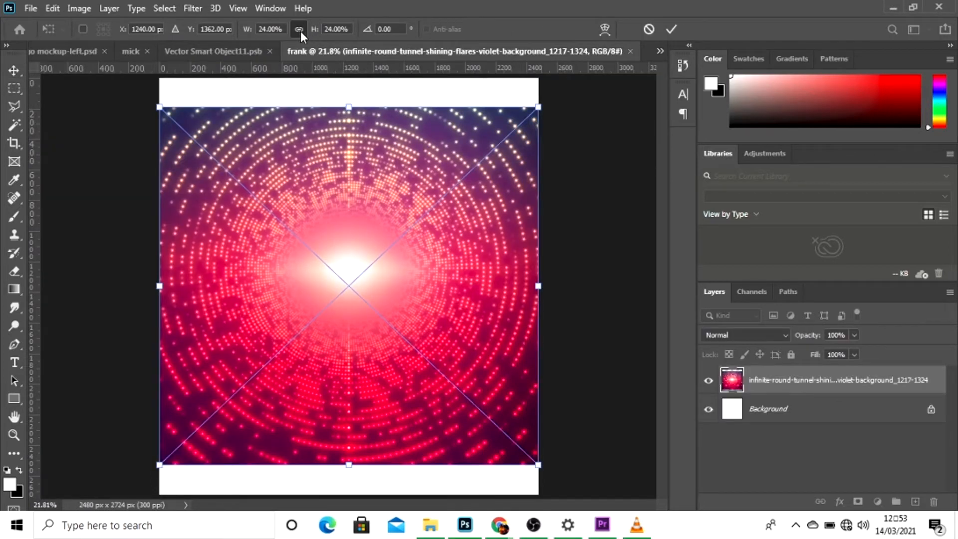
# Scale the placed tunnel image proportionally to 28% so it covers the canvas, and rasterize its layer.
pyautogui.moveTo(312, 33); pyautogui.dragTo(315, 31)
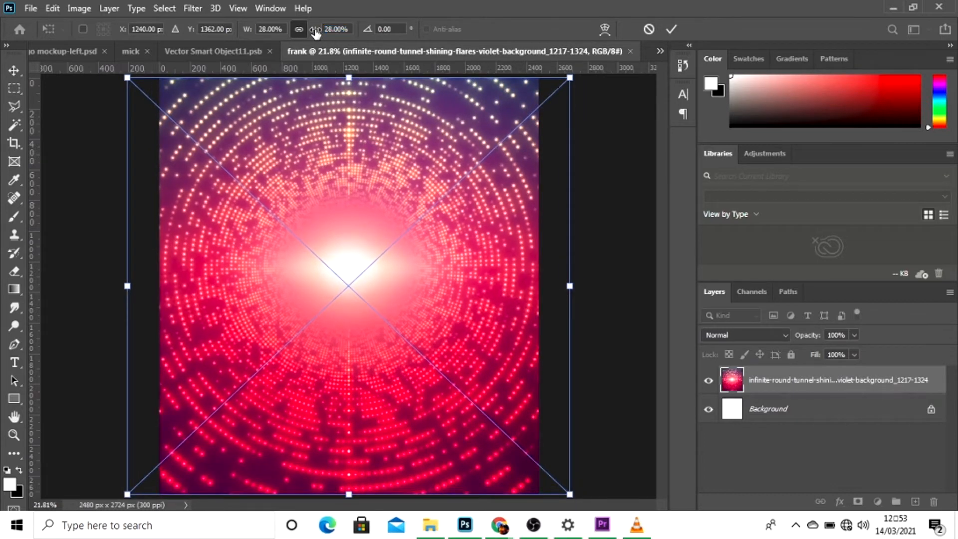
pyautogui.press('Return')
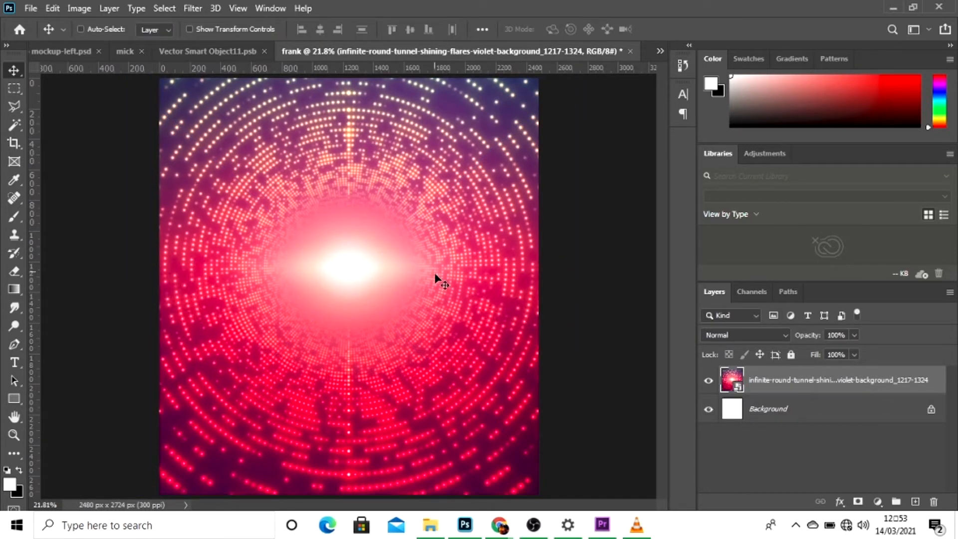
pyautogui.rightClick(779, 382)
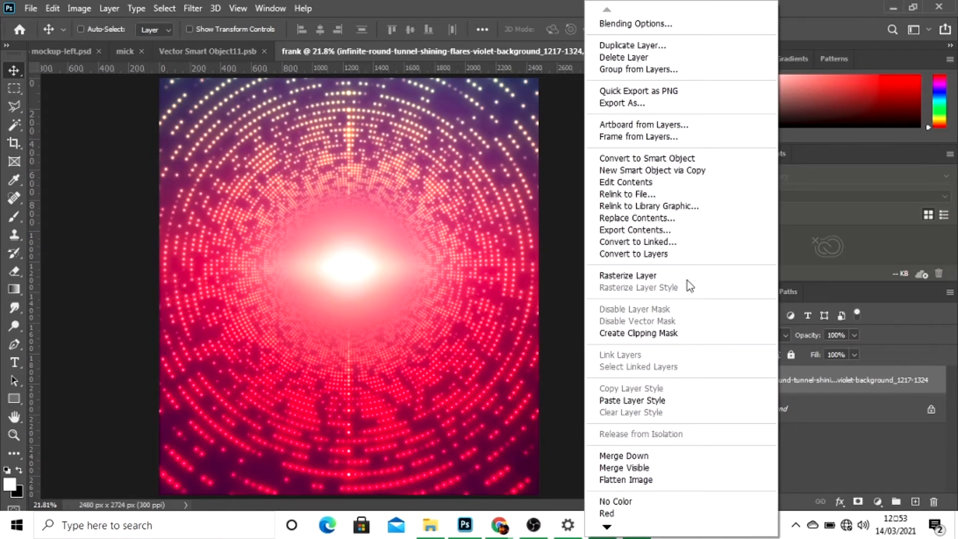
pyautogui.click(651, 276)
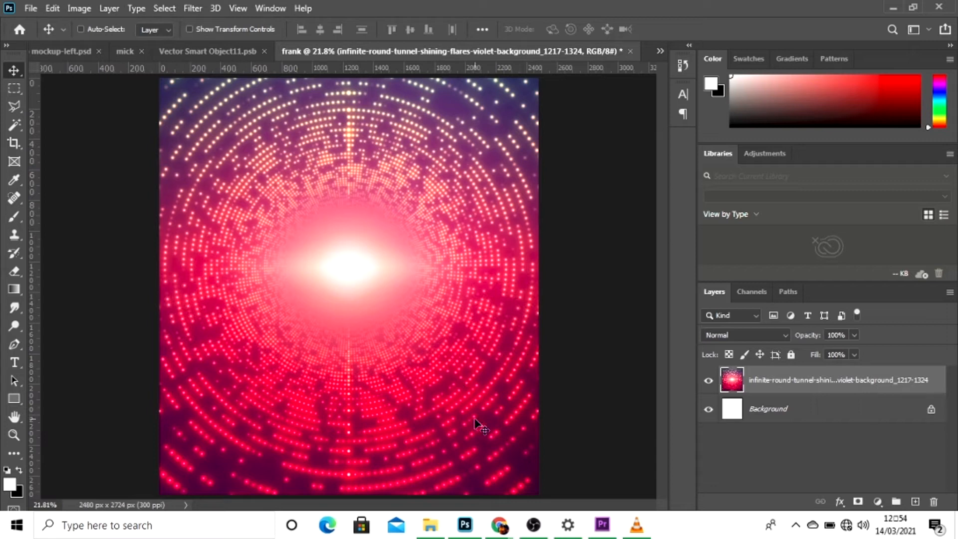
# Place the blurred tunnel image with the round white glow from the YOUTUBE folder and rasterize its layer.
pyautogui.moveTo(430, 532)
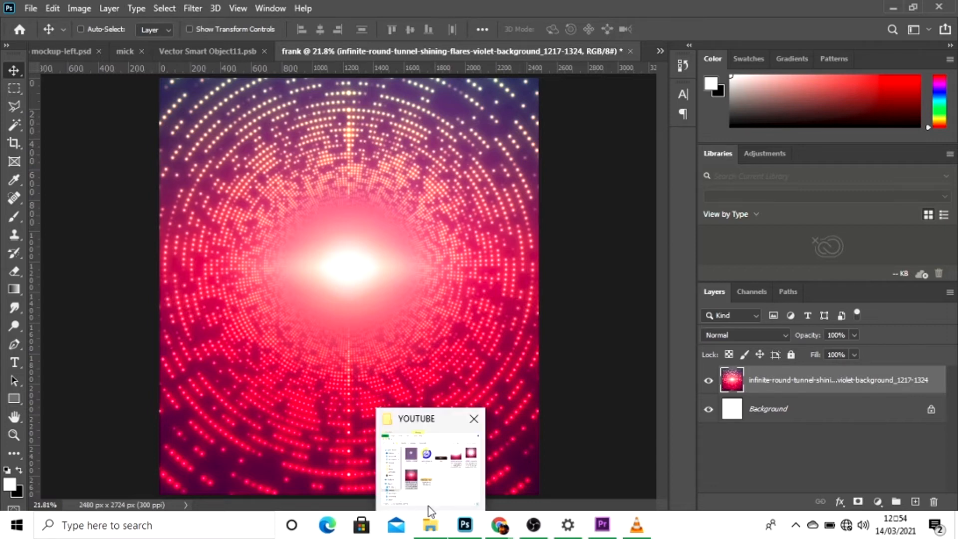
pyautogui.click(427, 497)
pyautogui.moveTo(506, 169); pyautogui.dragTo(608, 360)
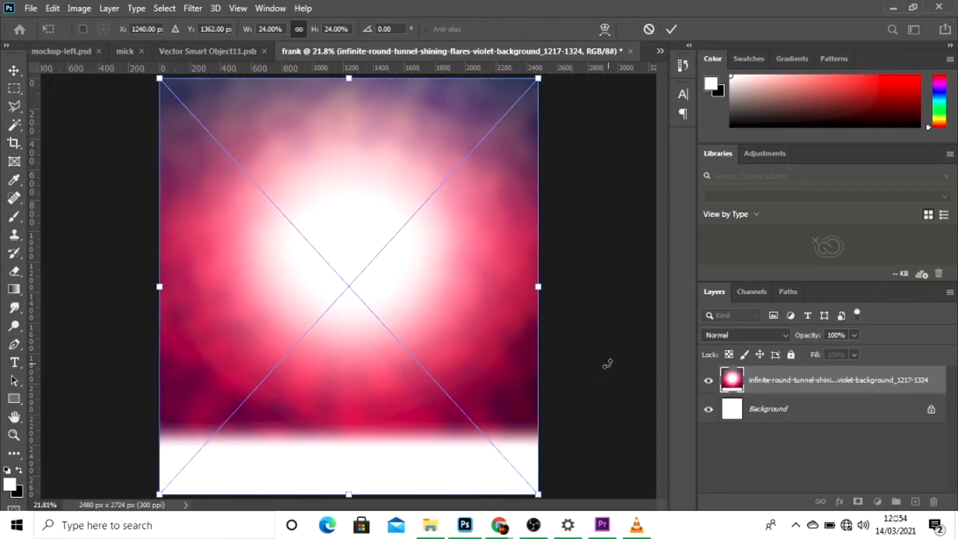
pyautogui.press('Return')
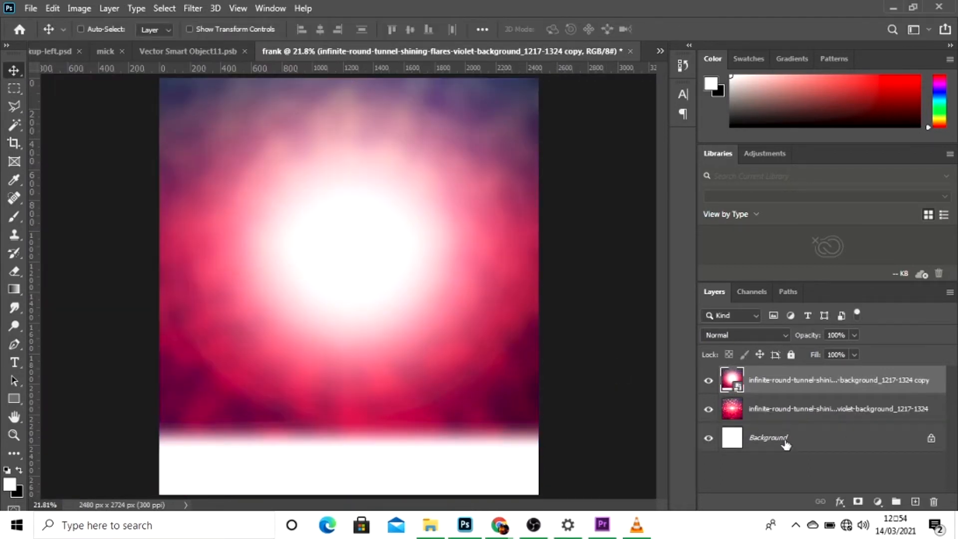
pyautogui.rightClick(803, 380)
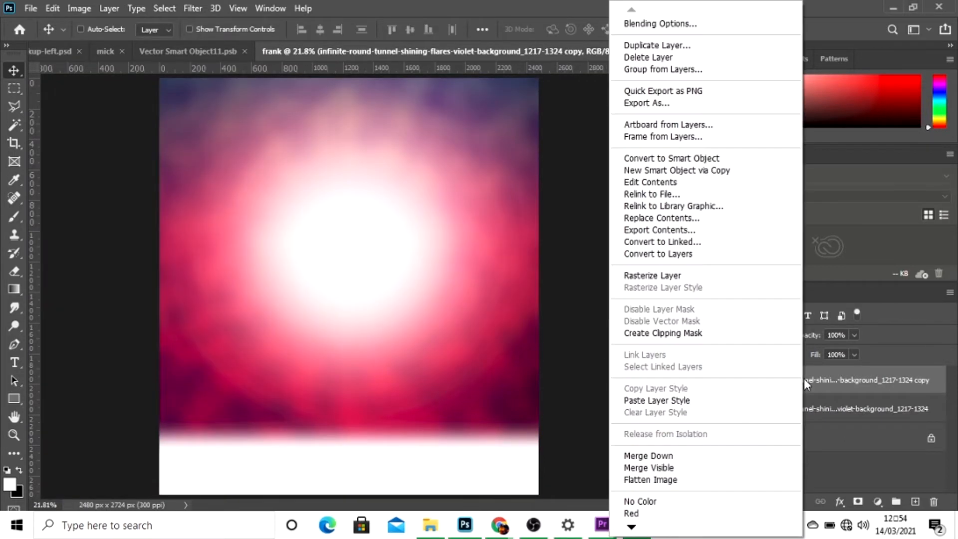
pyautogui.click(673, 276)
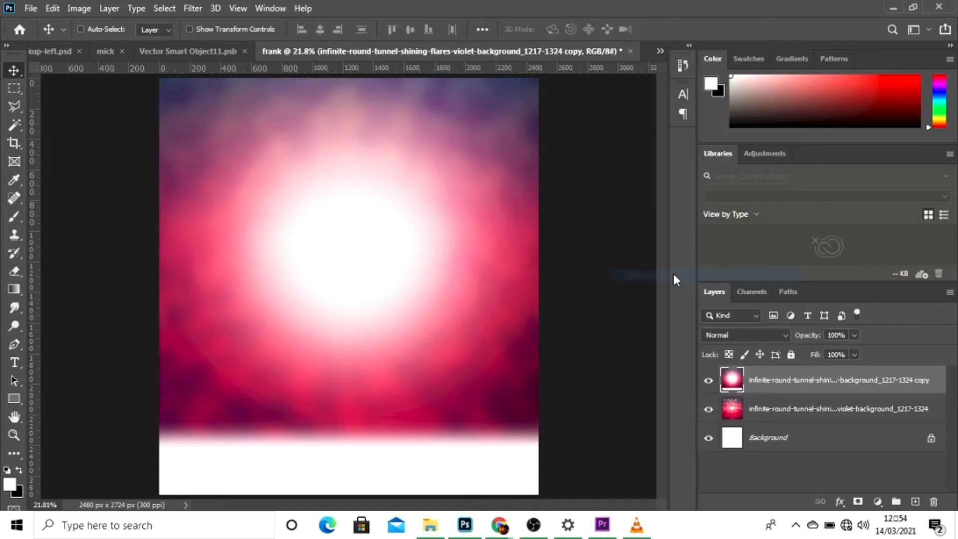
# Add a layer mask to the blurred glow layer and brush black over its centre to reveal the dotted tunnel beneath.
pyautogui.click(858, 502)
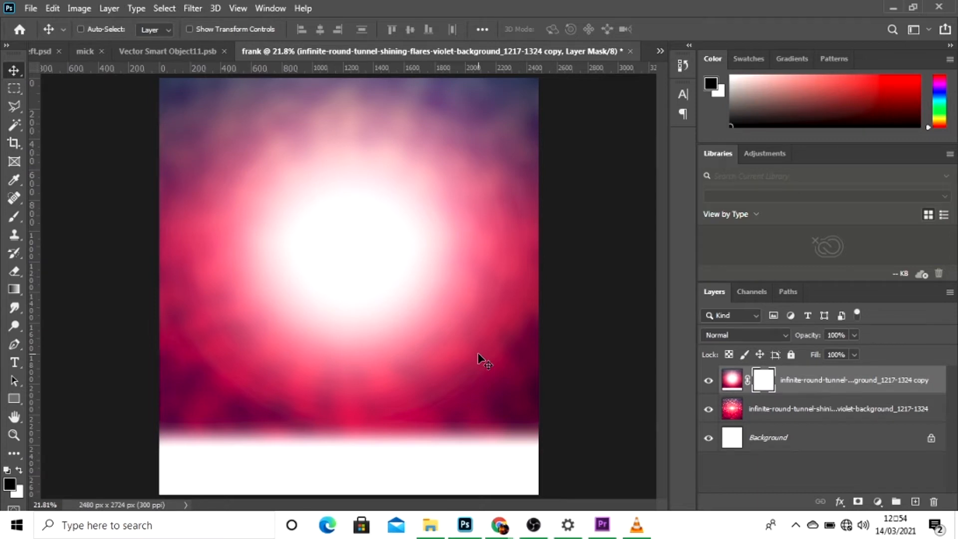
pyautogui.press('b')
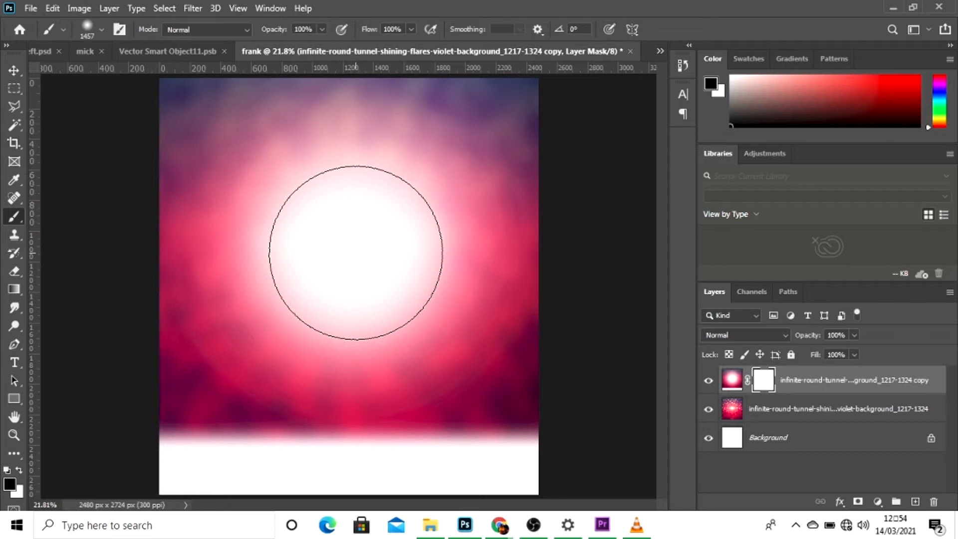
pyautogui.click(356, 253)
pyautogui.click(356, 253)
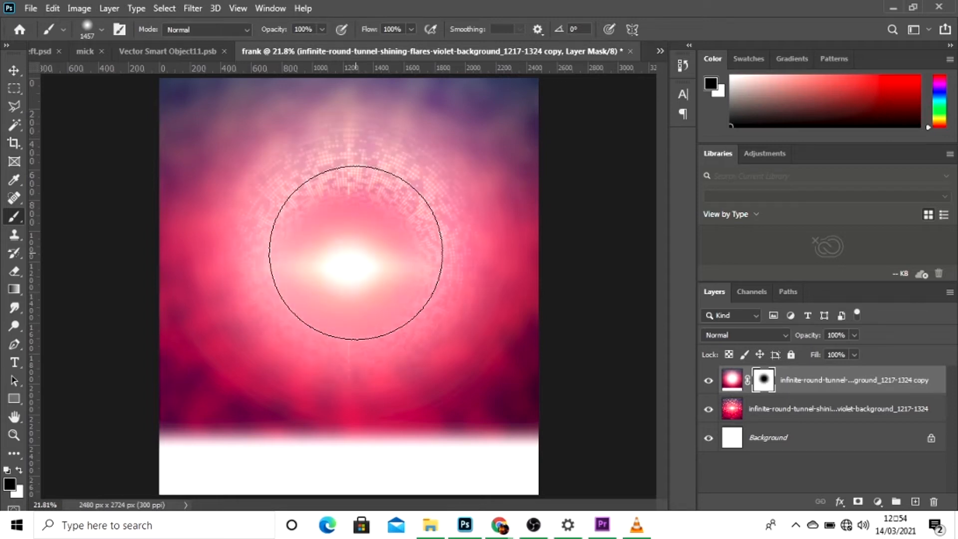
pyautogui.click(356, 253)
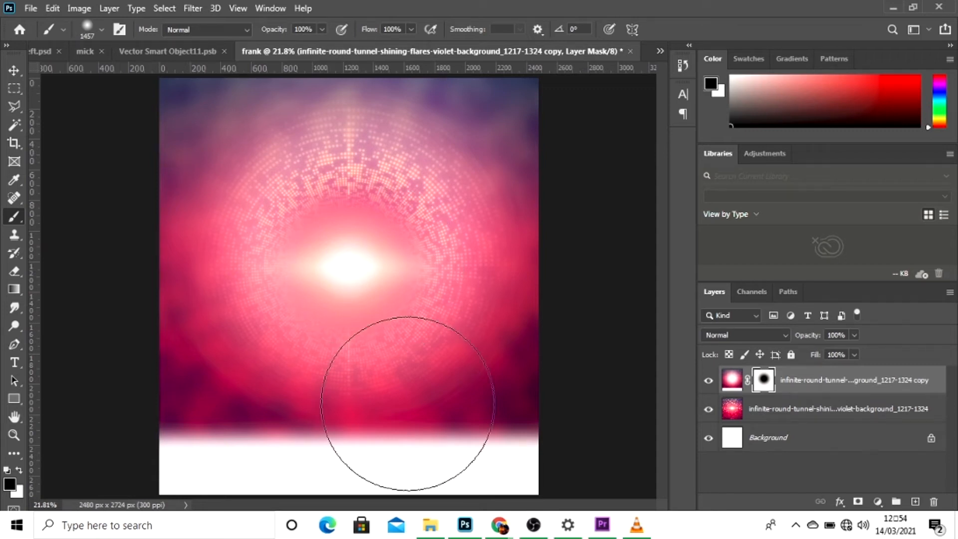
# Place the tunnel image with the white upper half from the YOUTUBE folder and rasterize its layer.
pyautogui.moveTo(427, 532)
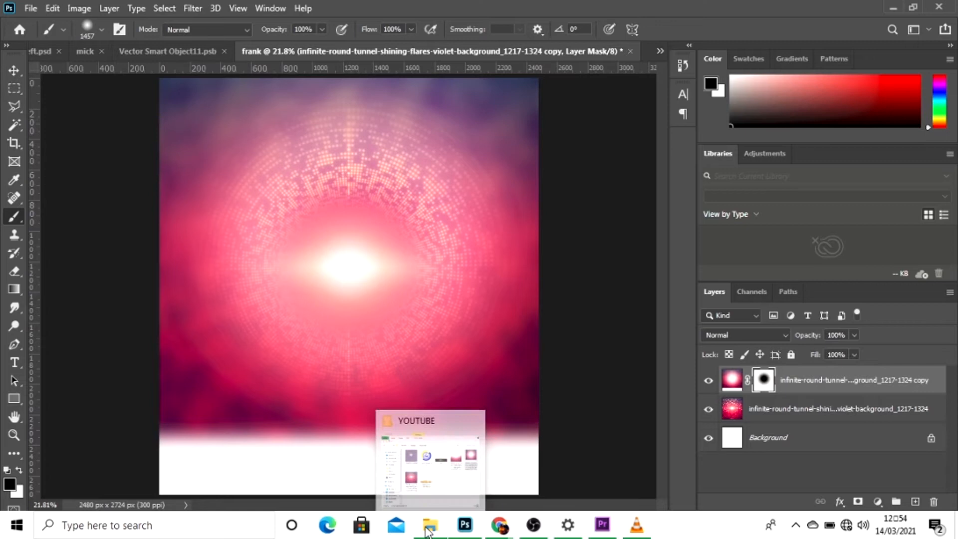
pyautogui.click(424, 494)
pyautogui.moveTo(431, 148); pyautogui.dragTo(423, 467)
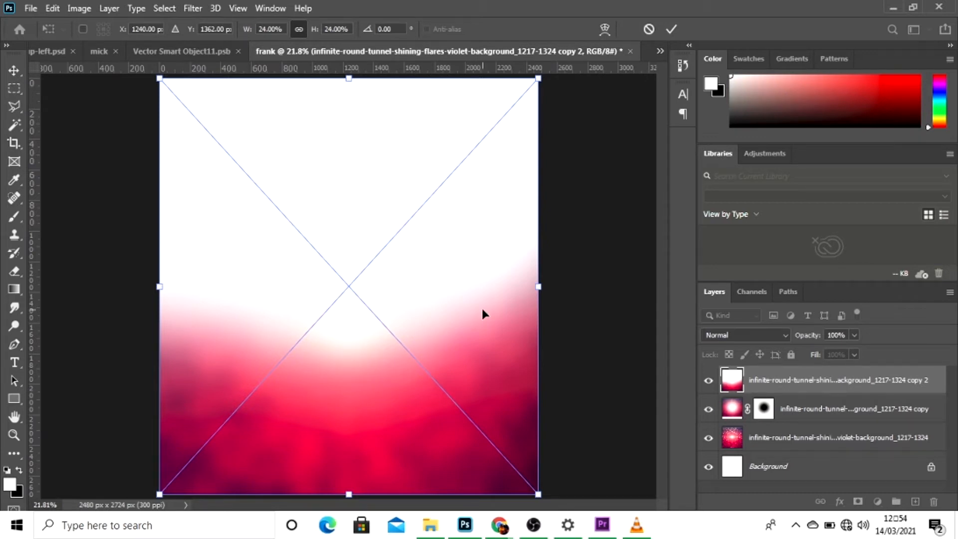
pyautogui.press('Return')
pyautogui.press('b')
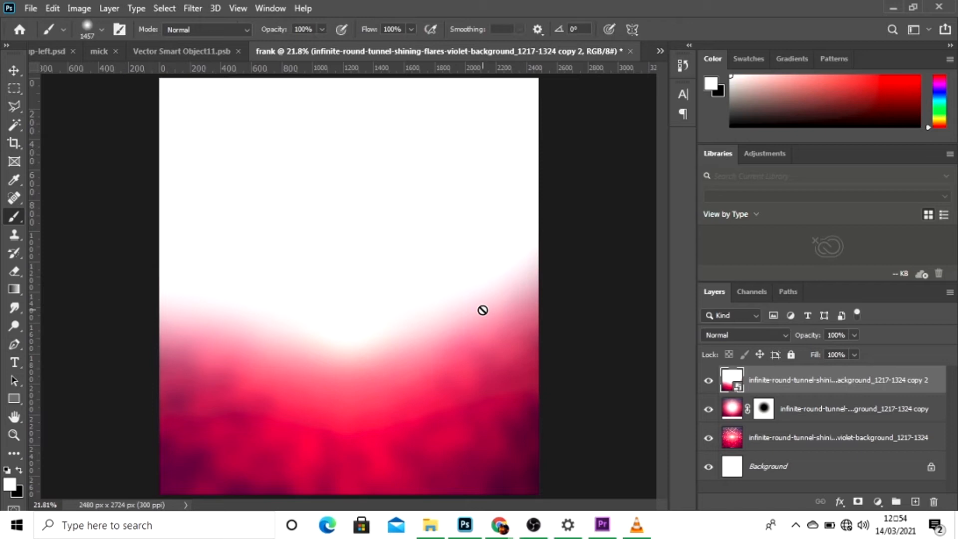
pyautogui.rightClick(780, 385)
pyautogui.click(648, 275)
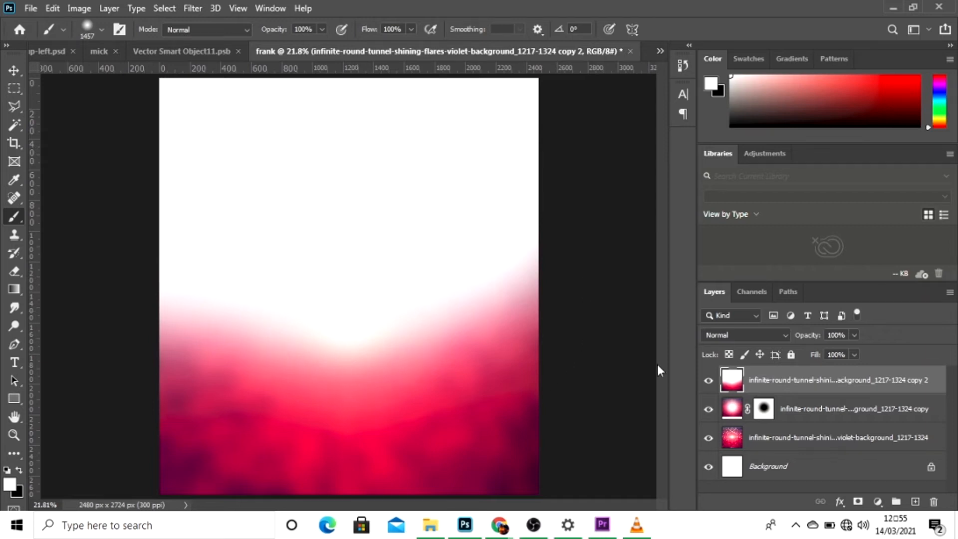
# Add a layer mask to the newest image layer and brush black over its white upper area and side edges.
pyautogui.click(859, 502)
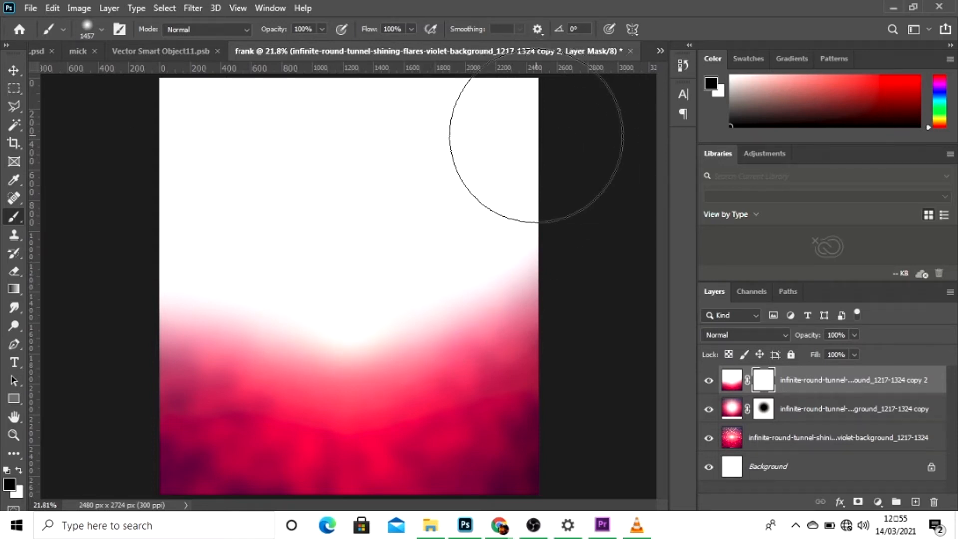
pyautogui.moveTo(534, 122)
pyautogui.mouseDown()
pyautogui.moveTo(464, 127)
pyautogui.moveTo(256, 106)
pyautogui.moveTo(171, 108)
pyautogui.moveTo(150, 122)
pyautogui.moveTo(467, 145)
pyautogui.moveTo(522, 225)
pyautogui.moveTo(546, 291)
pyautogui.moveTo(405, 175)
pyautogui.moveTo(255, 160)
pyautogui.moveTo(196, 247)
pyautogui.moveTo(134, 226)
pyautogui.moveTo(126, 233)
pyautogui.moveTo(143, 242)
pyautogui.moveTo(149, 281)
pyautogui.mouseUp()
pyautogui.moveTo(565, 306)
pyautogui.mouseDown()
pyautogui.moveTo(567, 337)
pyautogui.moveTo(557, 208)
pyautogui.mouseUp()
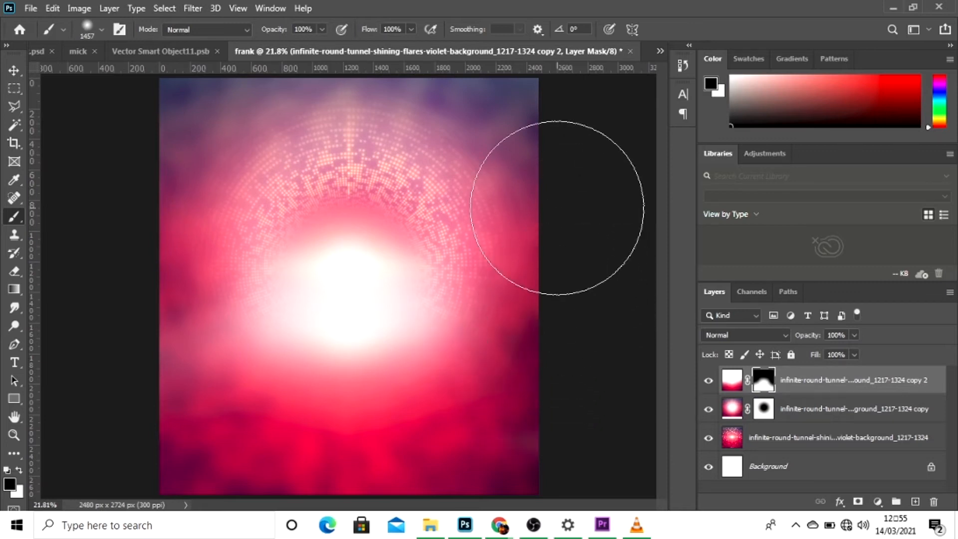
pyautogui.moveTo(190, 321); pyautogui.dragTo(156, 301)
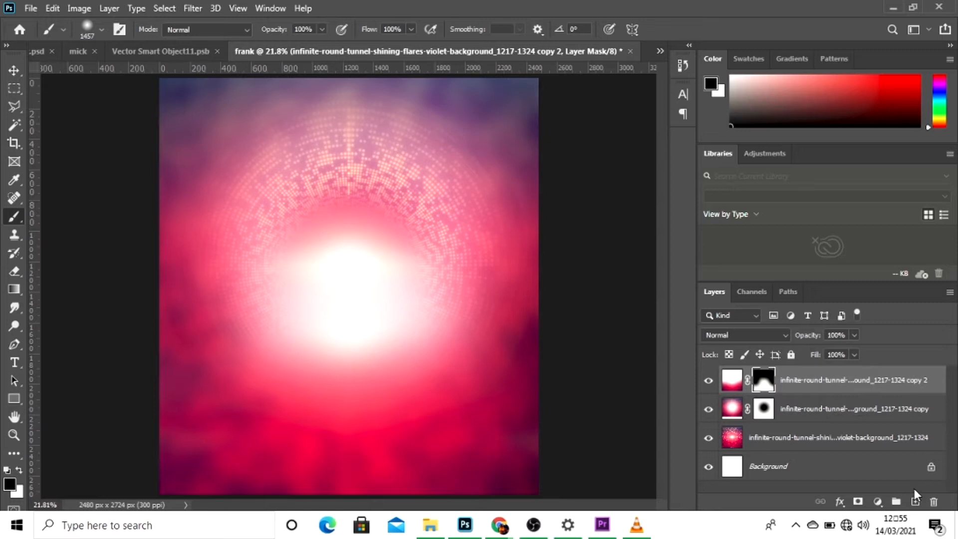
# Paint a soft black spot over the central glow on a new layer and set that layer's opacity to 78%.
pyautogui.press('x')
pyautogui.click(915, 502)
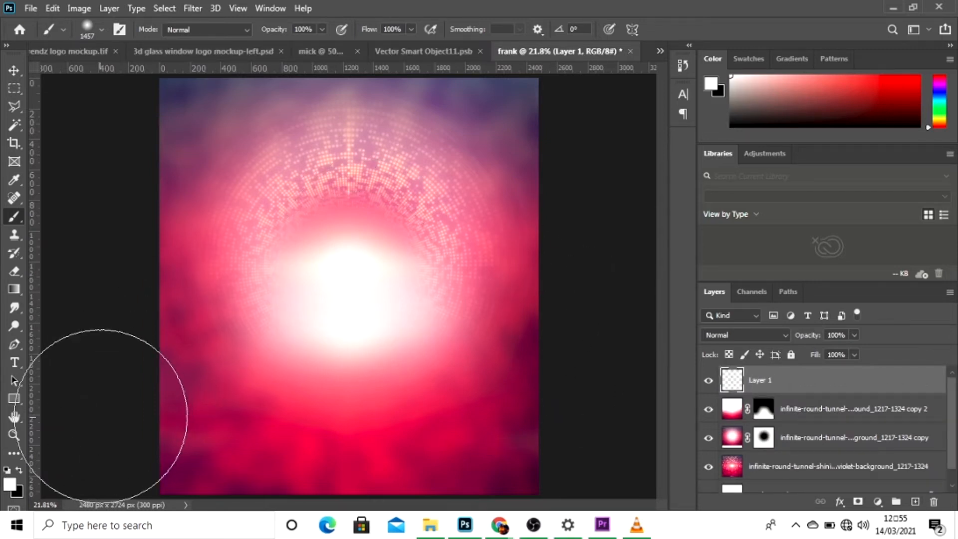
pyautogui.press('x')
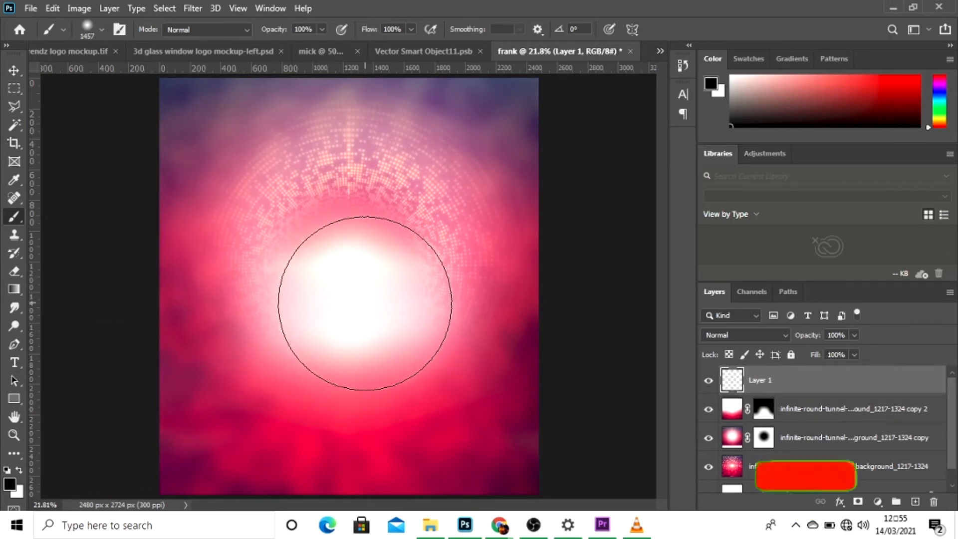
pyautogui.click(365, 303)
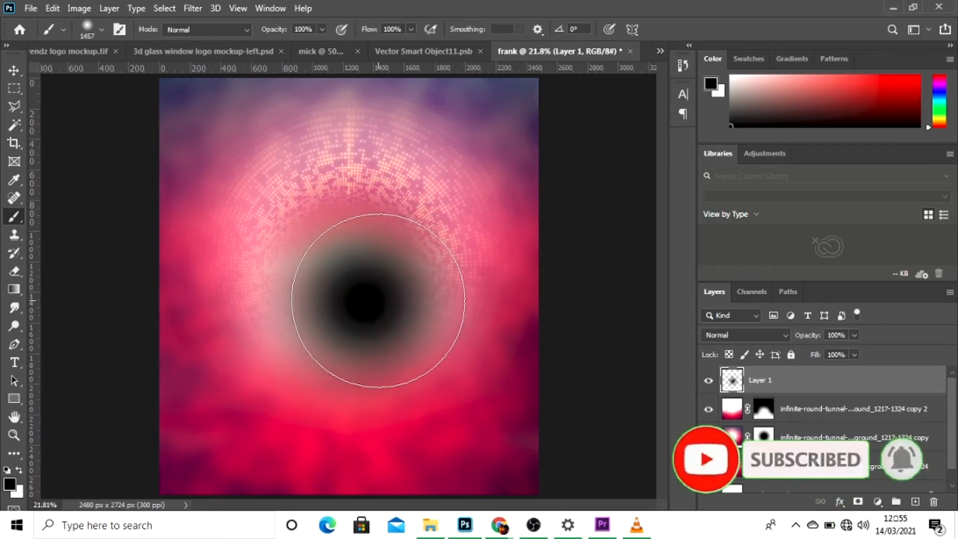
pyautogui.click(370, 299)
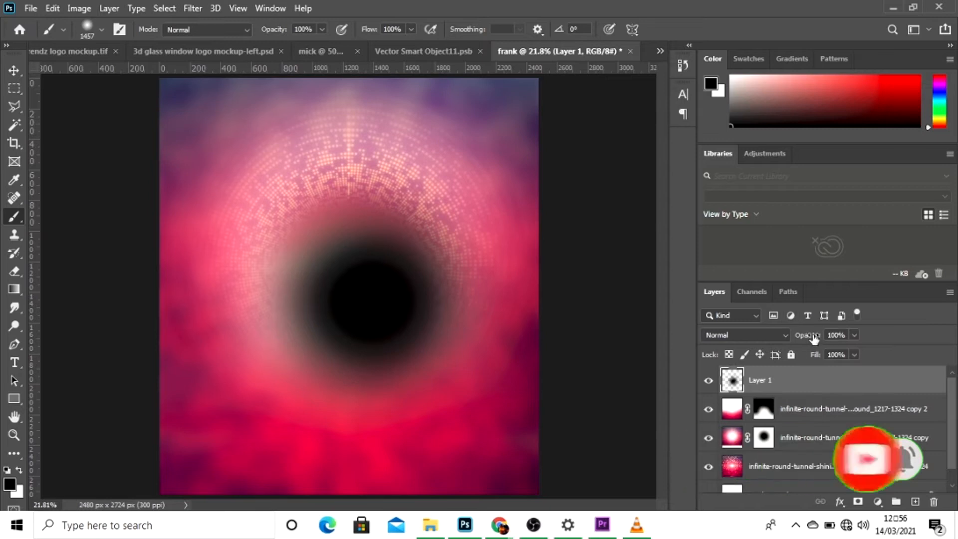
pyautogui.moveTo(806, 335); pyautogui.dragTo(798, 335)
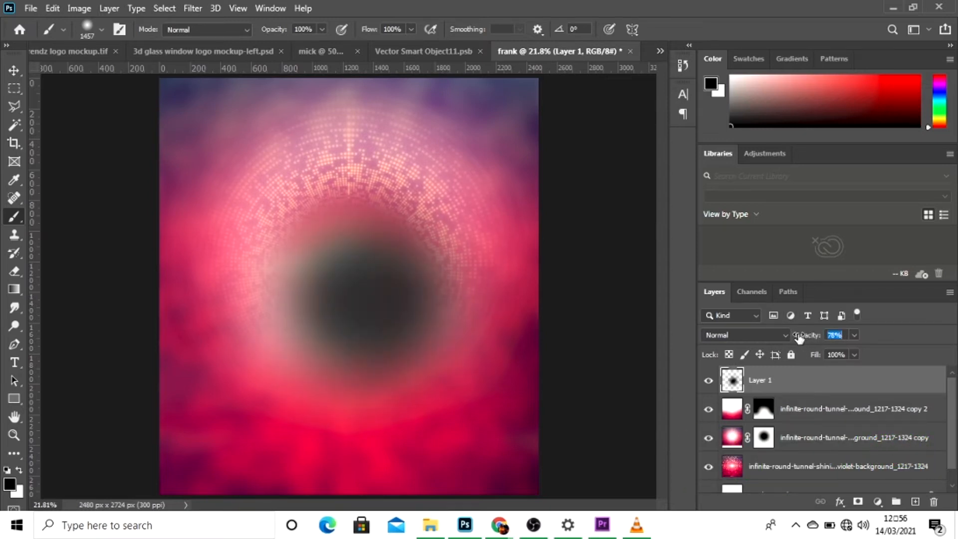
pyautogui.click(9, 73)
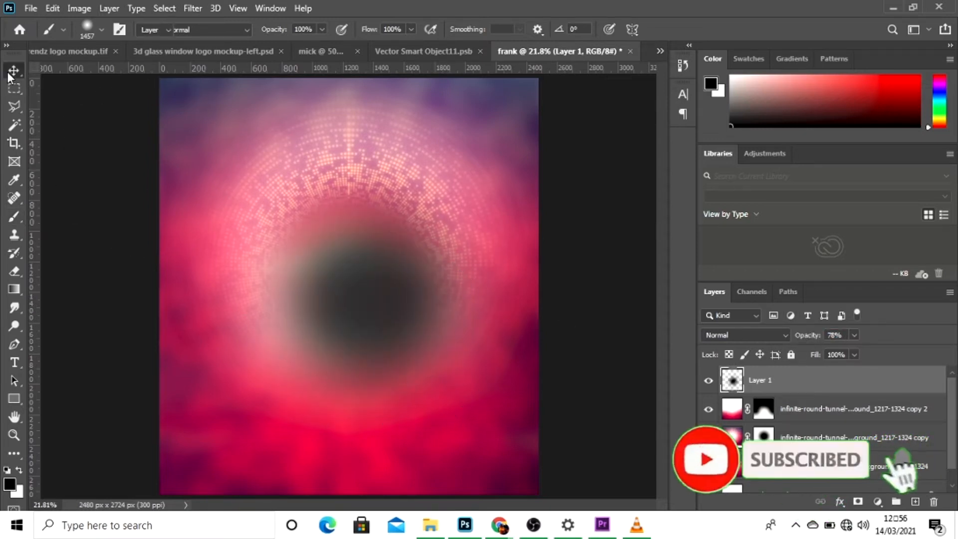
# Move the soft dark spot slightly left so it sits in the centre of the tunnel glow.
pyautogui.moveTo(307, 269); pyautogui.dragTo(285, 270)
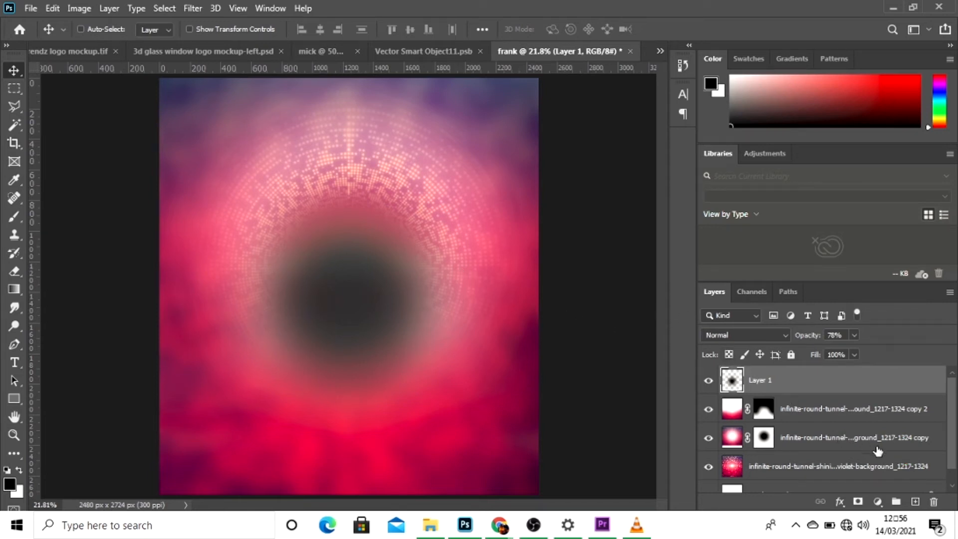
# Add a solid colour fill layer in #951834 above the dark spot layer and set its blend mode to Multiply.
pyautogui.click(878, 501)
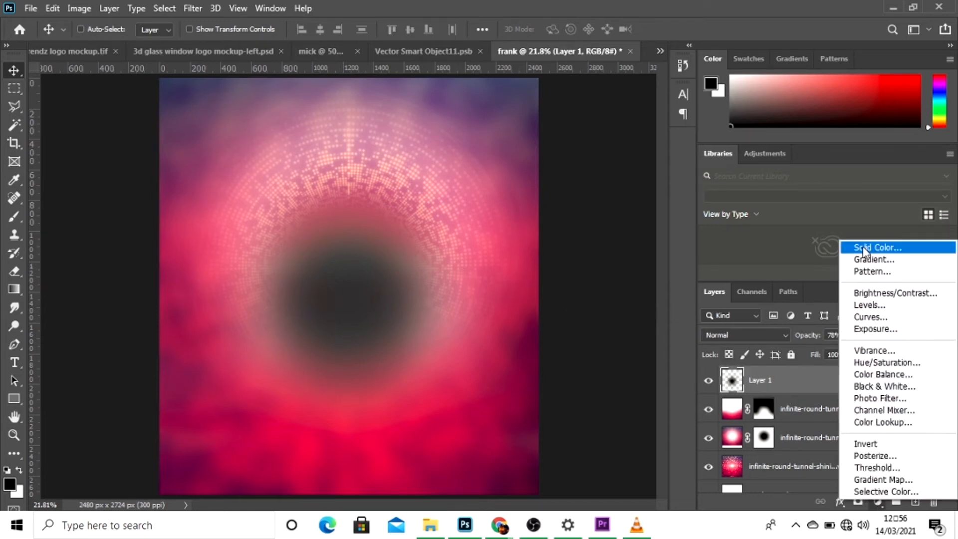
pyautogui.click(863, 248)
pyautogui.press('BackSpace')
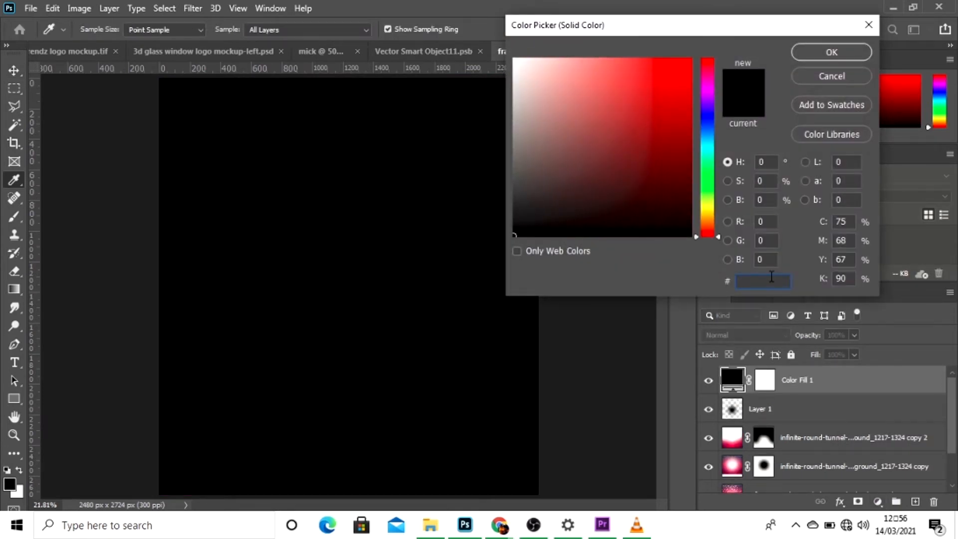
pyautogui.write('9518')
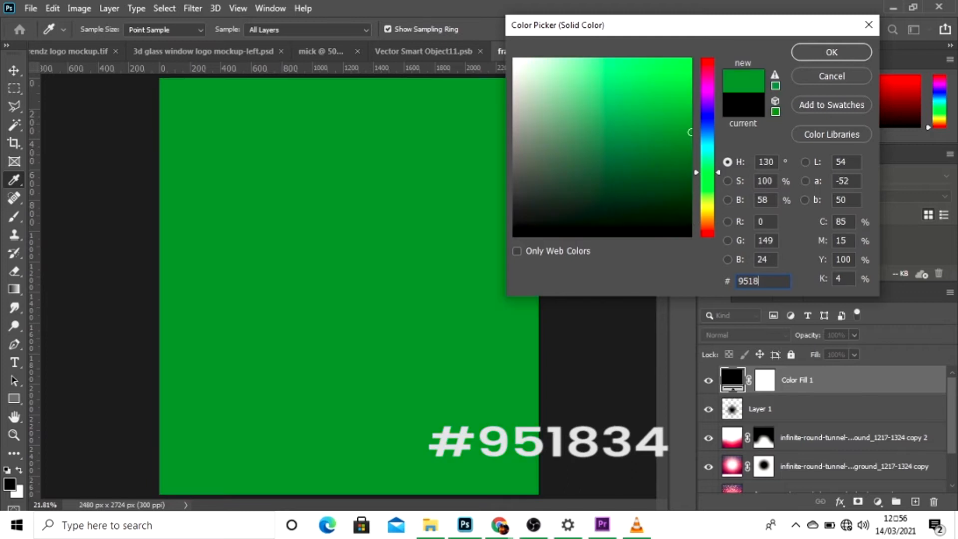
pyautogui.write('34')
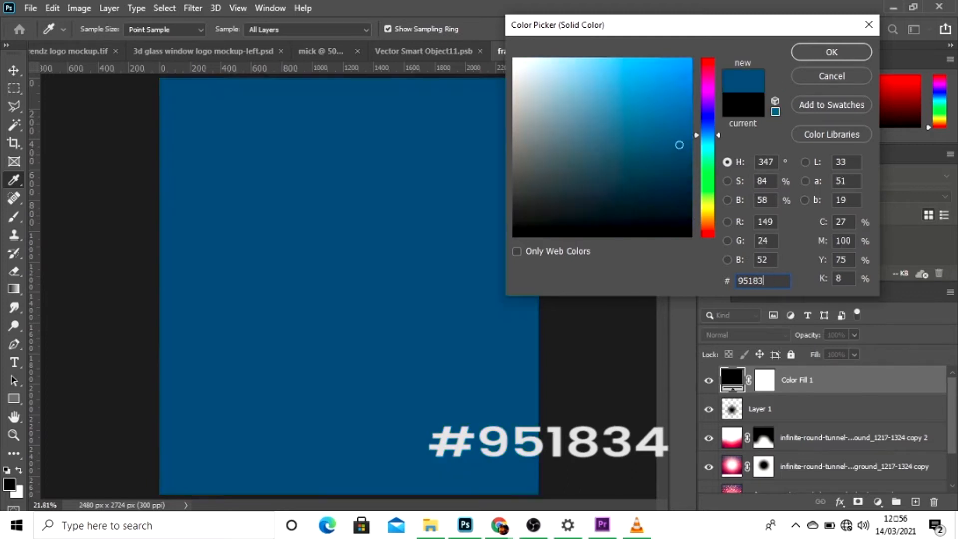
pyautogui.click(831, 53)
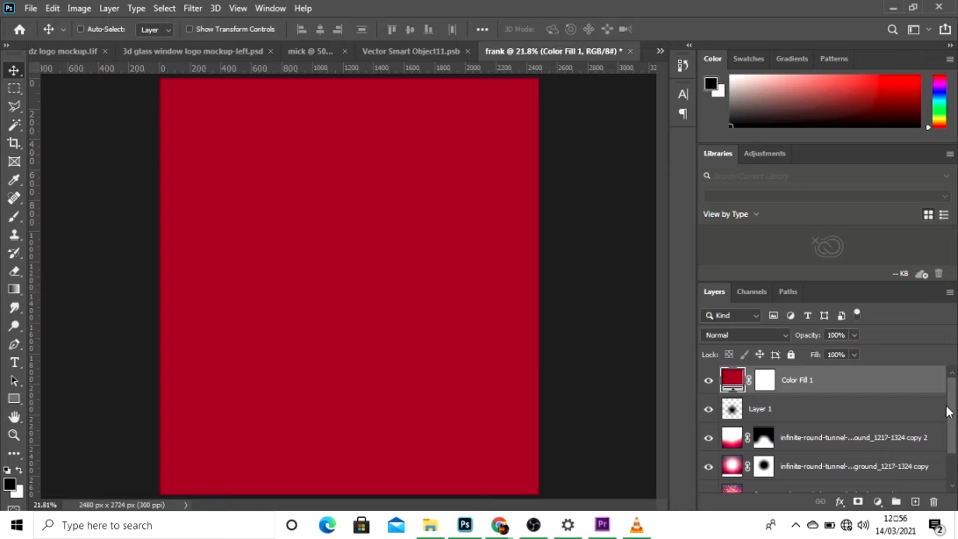
pyautogui.click(783, 336)
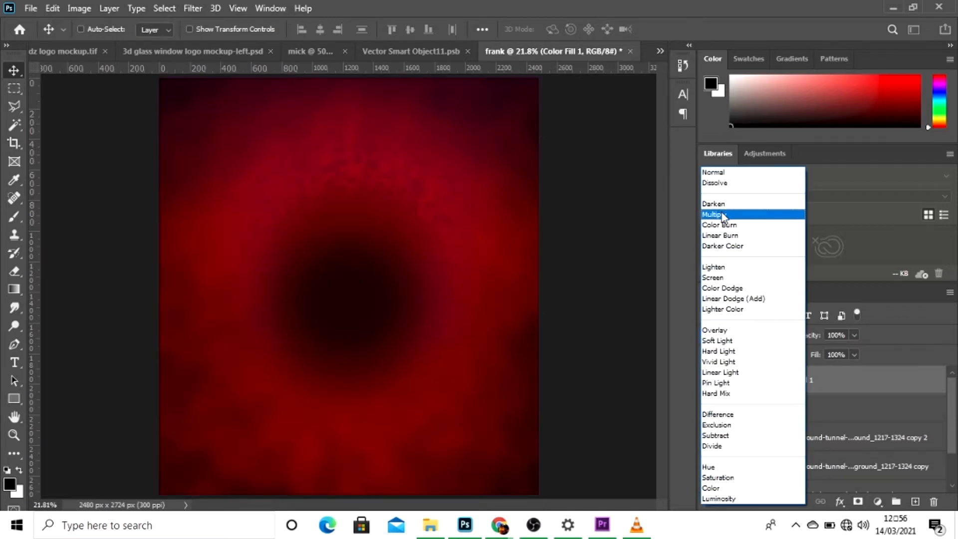
pyautogui.click(723, 215)
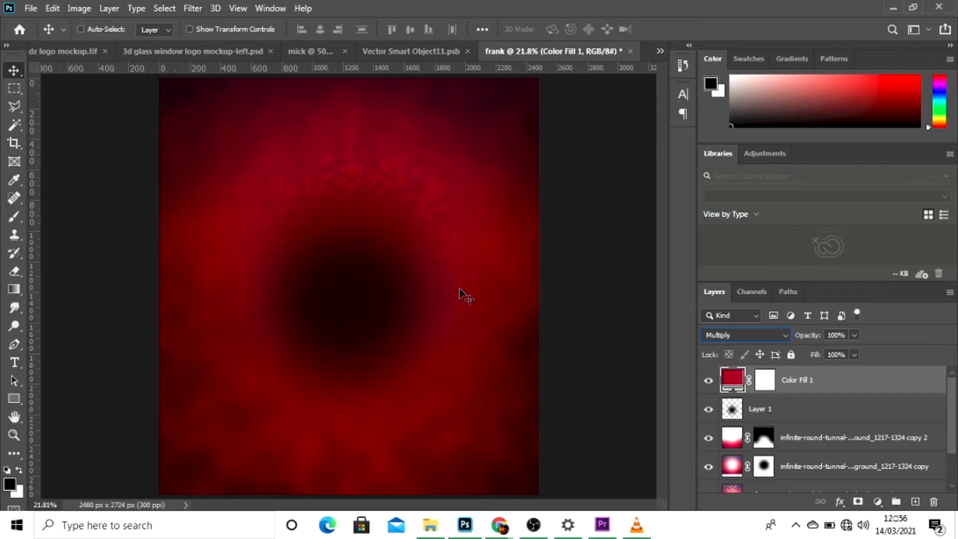
# Lower the dark spot layer's opacity to 58% and move the spot slightly upward.
pyautogui.click(783, 414)
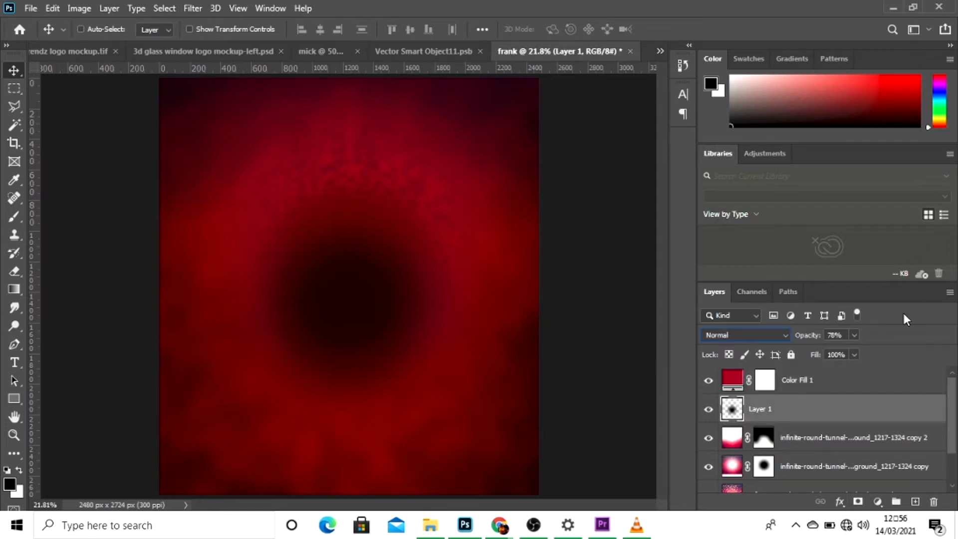
pyautogui.moveTo(817, 338); pyautogui.dragTo(803, 337)
pyautogui.moveTo(383, 329); pyautogui.dragTo(382, 302)
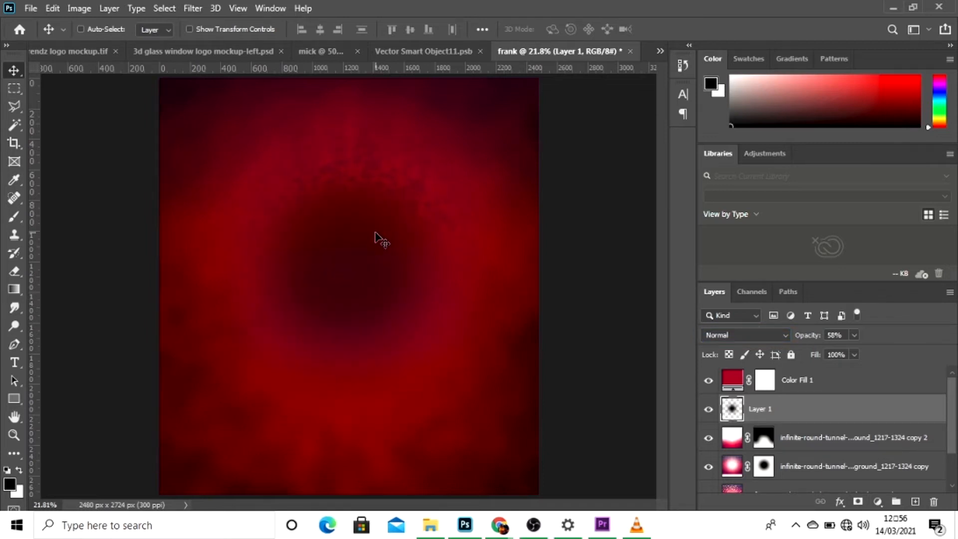
# Group the colour fill, dark spot and tunnel image layers, and name the group "bg".
pyautogui.click(902, 382)
pyautogui.scroll(-3, 884, 446)
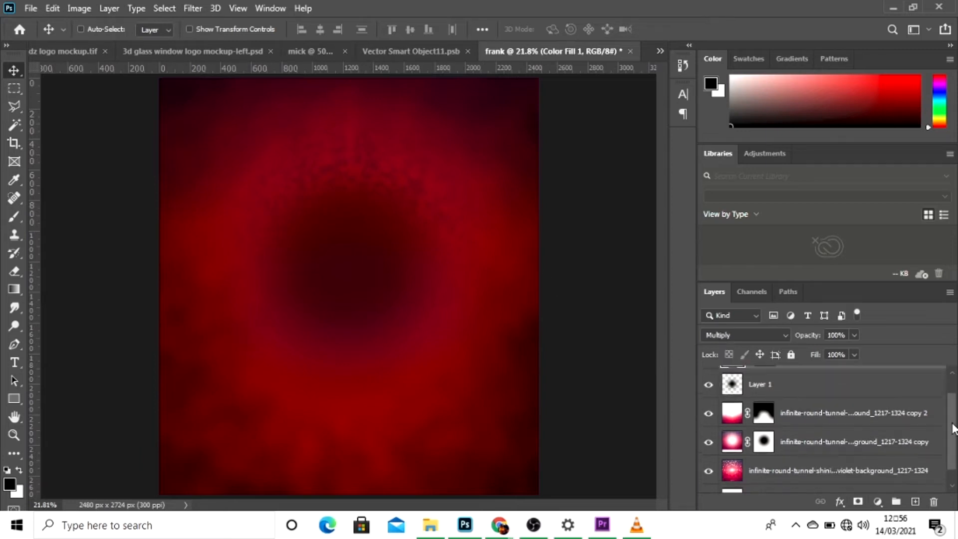
pyautogui.keyDown('shift'); pyautogui.click(877, 449); pyautogui.keyUp('shift')
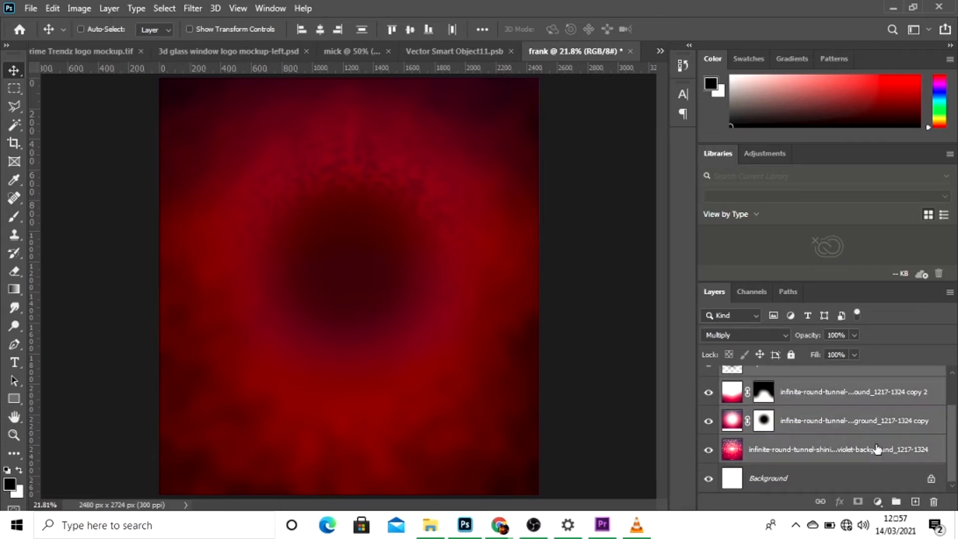
pyautogui.hotkey('ctrl', 'g')
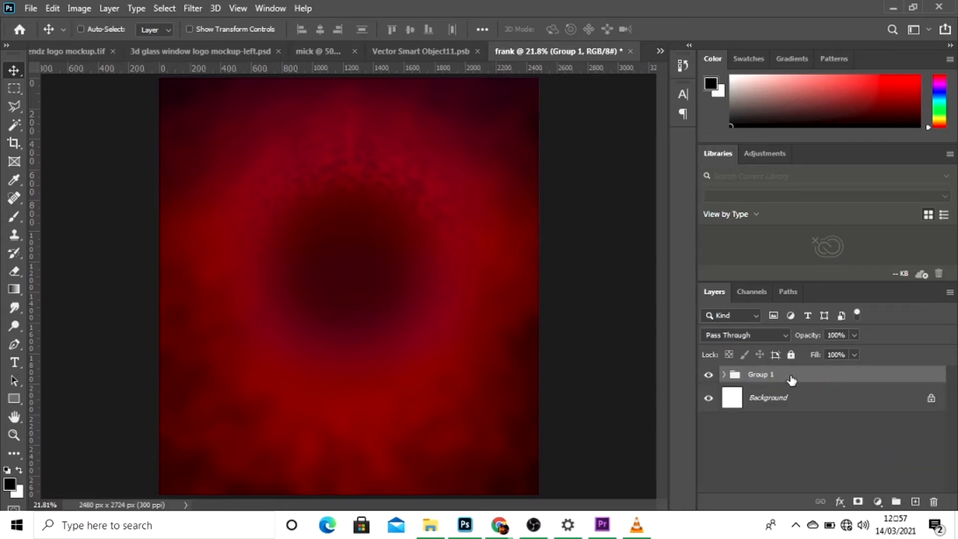
pyautogui.doubleClick(778, 378)
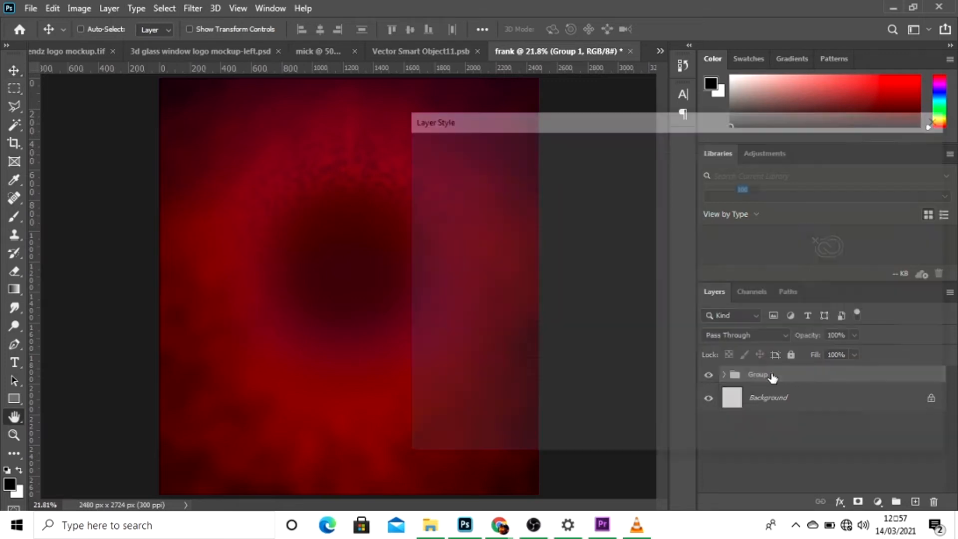
pyautogui.click(876, 172)
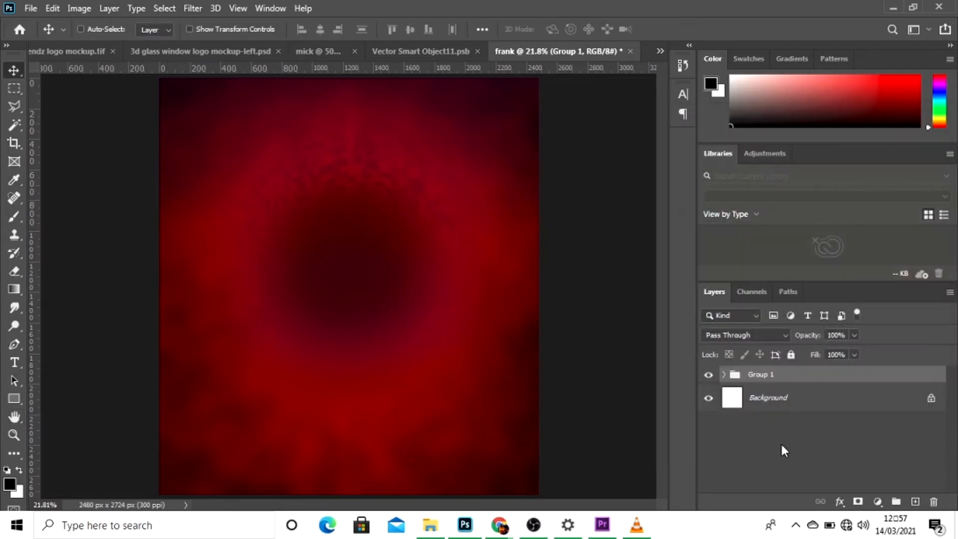
pyautogui.doubleClick(769, 375)
pyautogui.press('BackSpace')
pyautogui.press('Return')
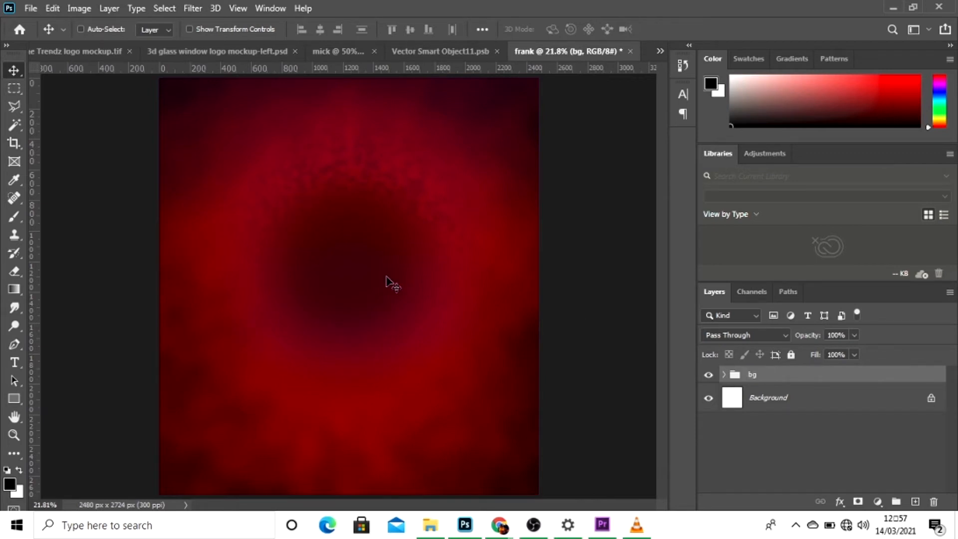
# Add the text "piwc nkwanta" near the top of the canvas at 53.01 pt in all caps.
pyautogui.press('t')
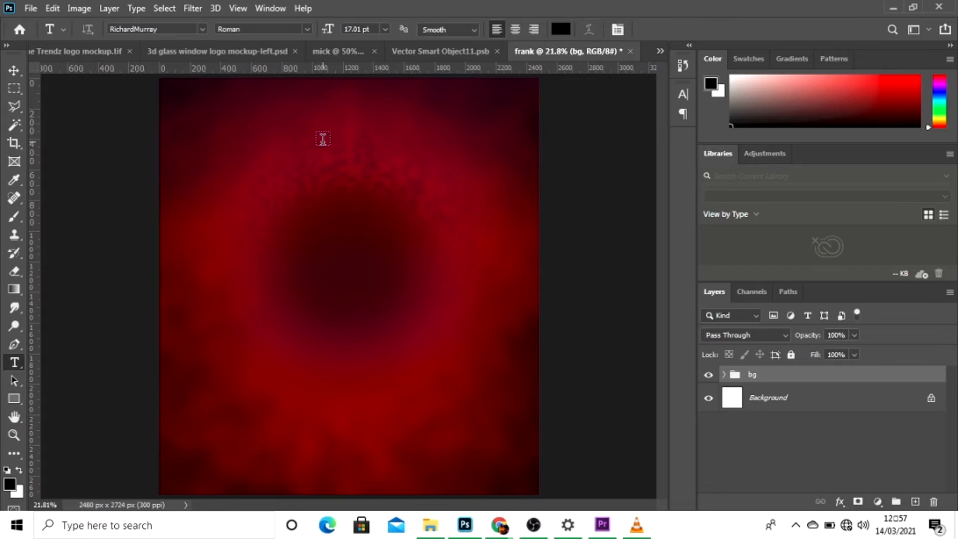
pyautogui.click(323, 139)
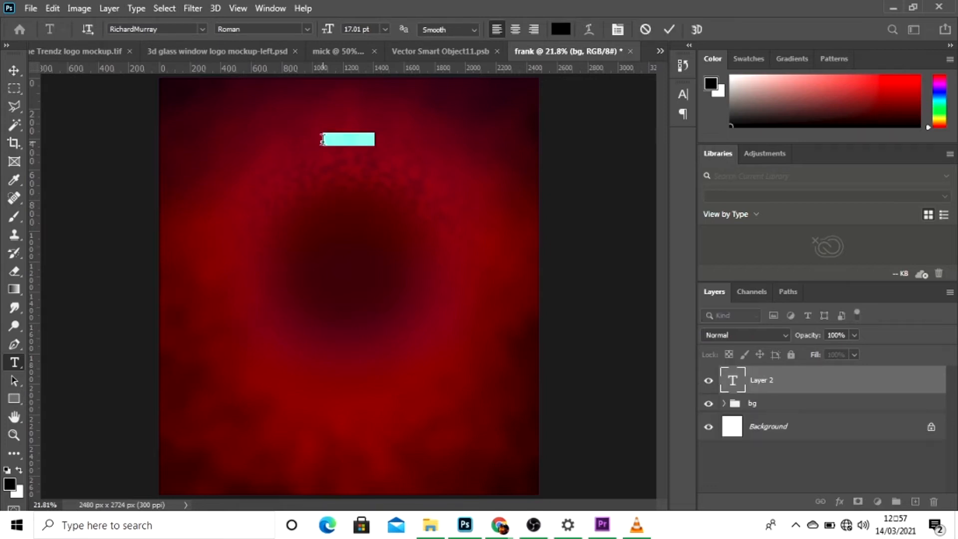
pyautogui.press('BackSpace')
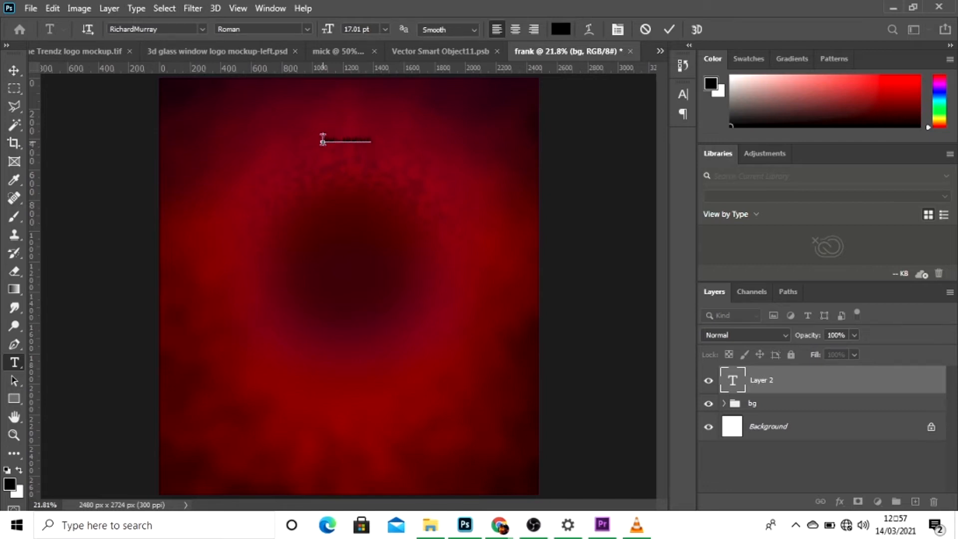
pyautogui.hotkey('ctrl', 'a')
pyautogui.click(621, 32)
pyautogui.moveTo(537, 139); pyautogui.dragTo(554, 140)
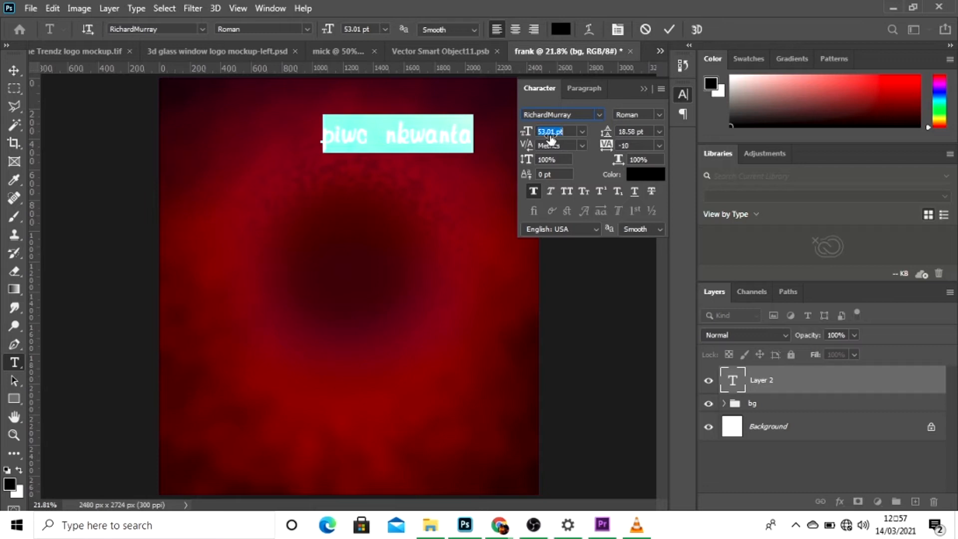
pyautogui.click(567, 191)
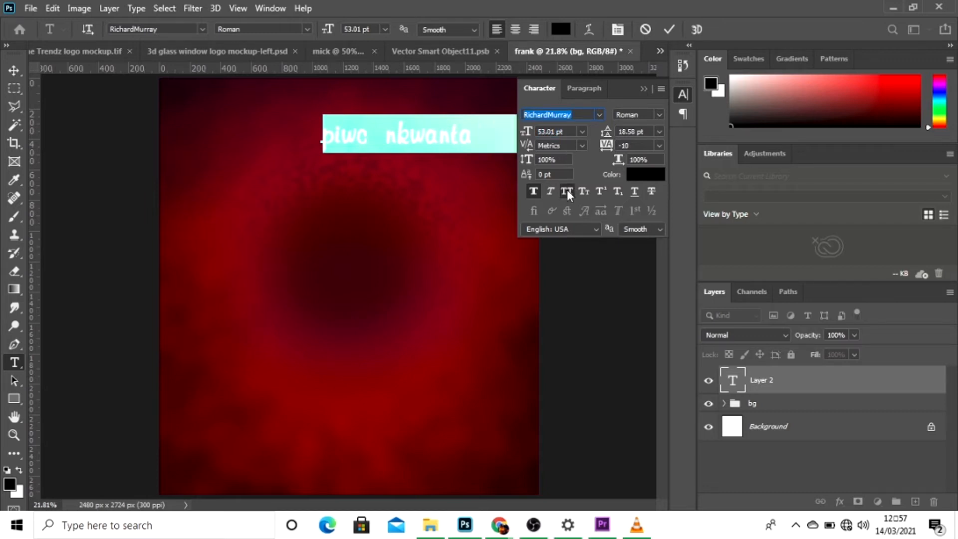
# Set the title's font to Montserrat SemiBold and move the text left so it fits inside the canvas.
pyautogui.click(600, 115)
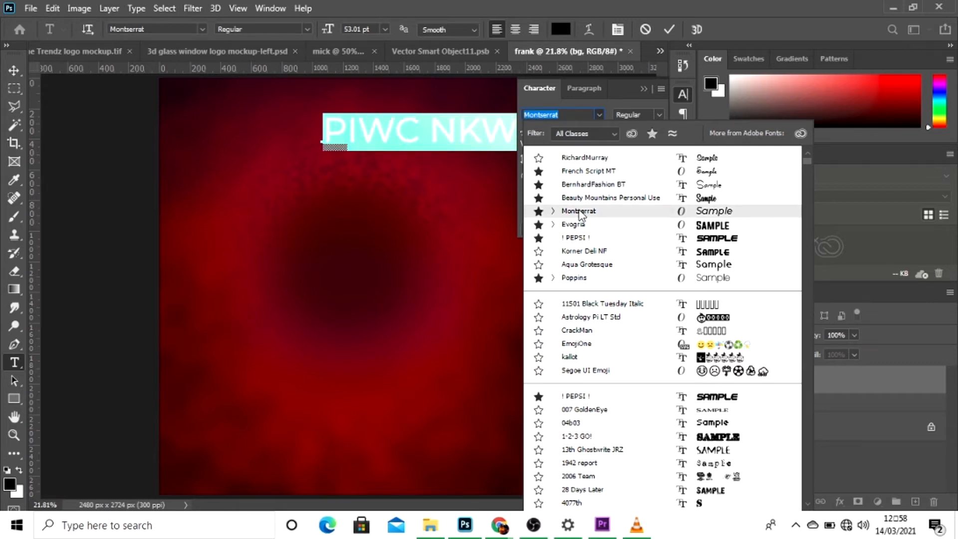
pyautogui.press('Escape')
pyautogui.click(657, 118)
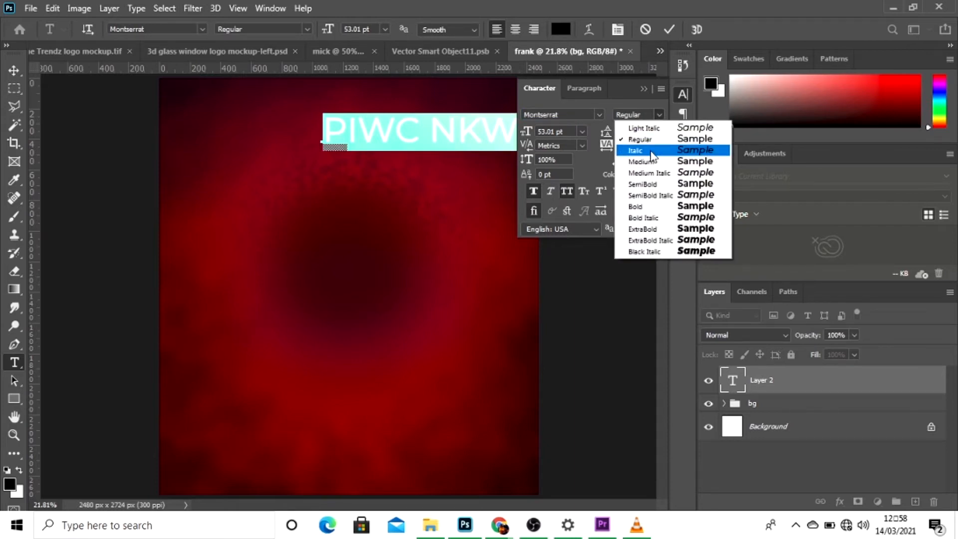
pyautogui.click(643, 184)
pyautogui.moveTo(419, 212); pyautogui.dragTo(306, 199)
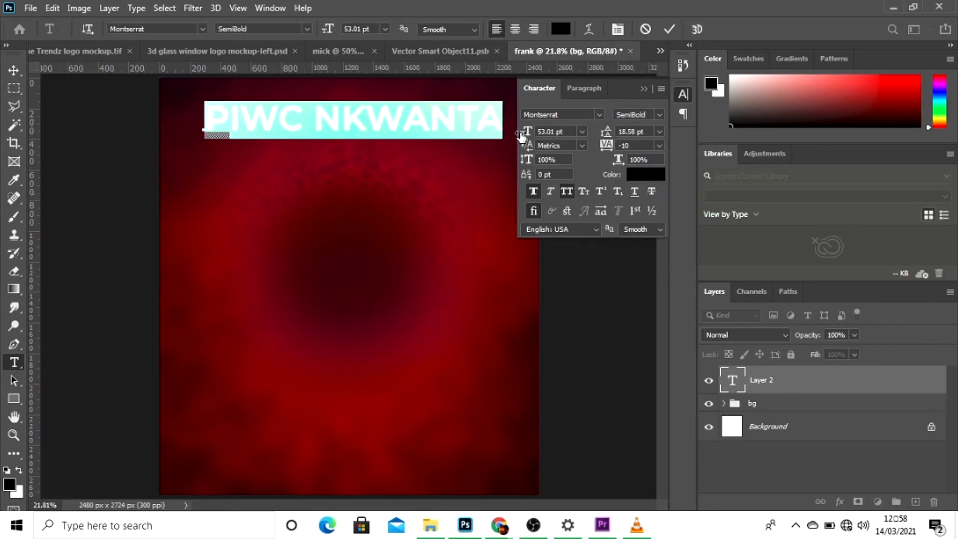
# Reduce the title's size to 36.01 pt and change its colour to white.
pyautogui.moveTo(520, 135); pyautogui.dragTo(512, 136)
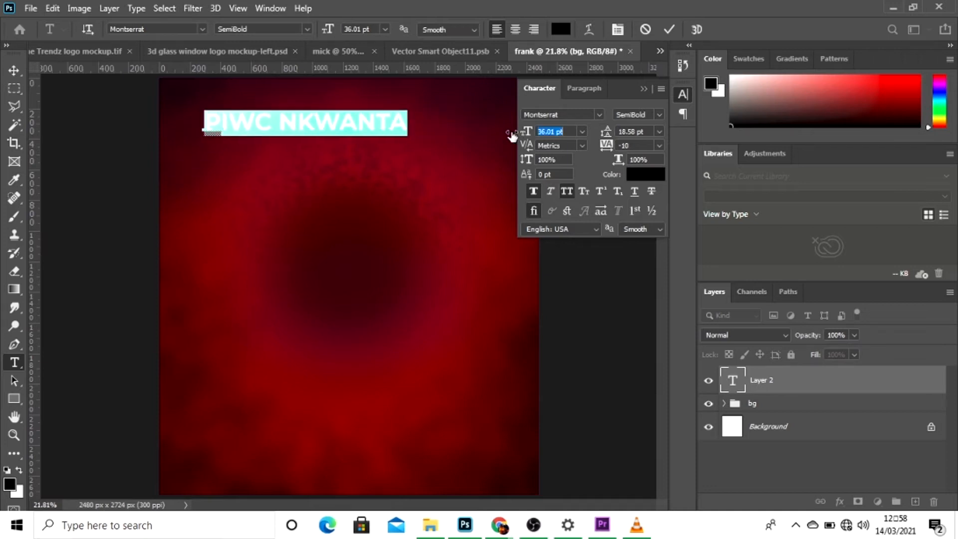
pyautogui.click(634, 176)
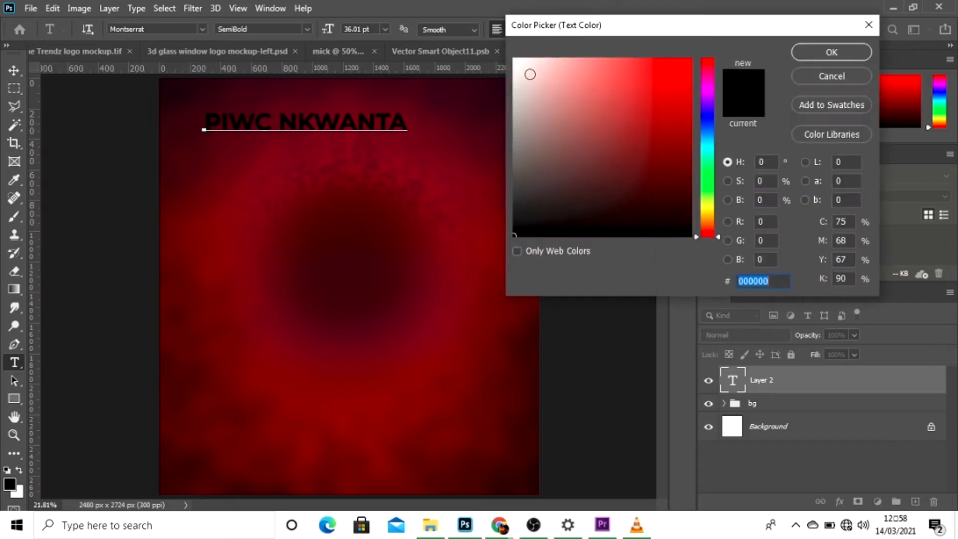
pyautogui.click(514, 59)
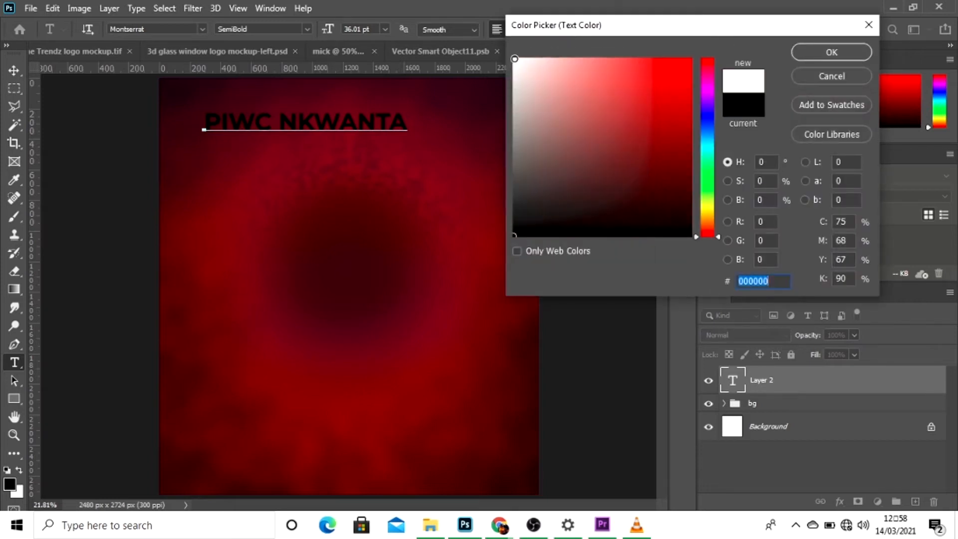
pyautogui.press('Return')
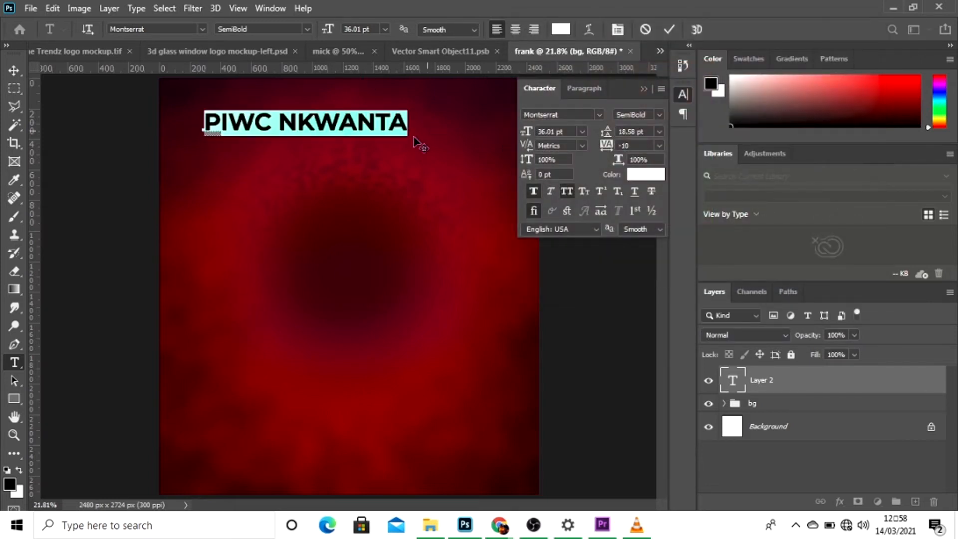
# Reduce the title further to 31.01 pt and place it near the top middle of the canvas.
pyautogui.moveTo(382, 185); pyautogui.dragTo(415, 171)
pyautogui.moveTo(524, 132); pyautogui.dragTo(523, 134)
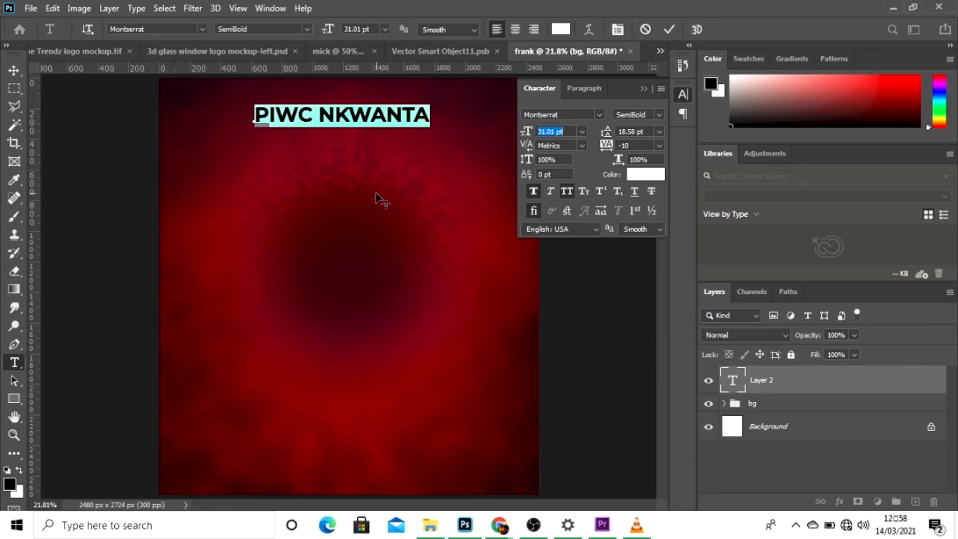
pyautogui.moveTo(376, 197); pyautogui.dragTo(393, 187)
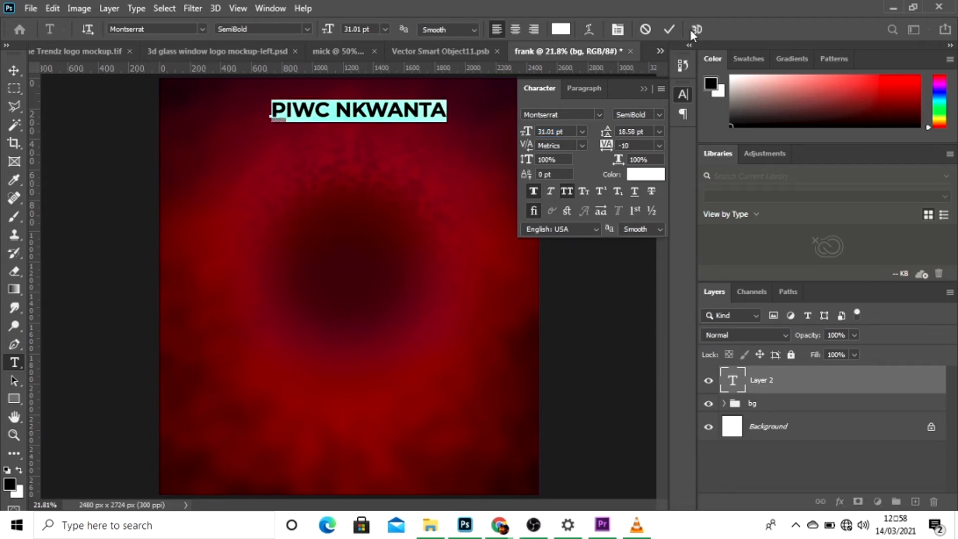
pyautogui.click(668, 30)
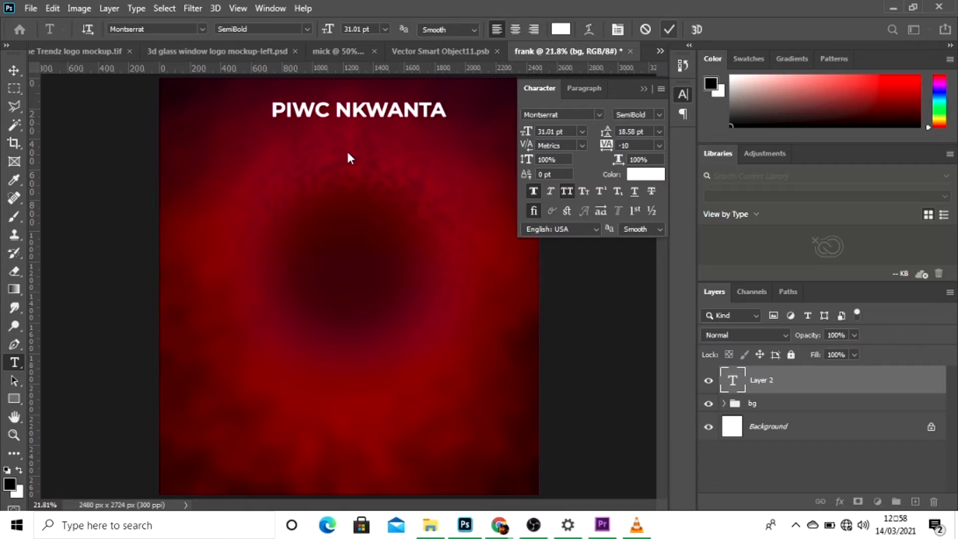
# Centre the title horizontally on the whole canvas and clear the selection.
pyautogui.click(14, 73)
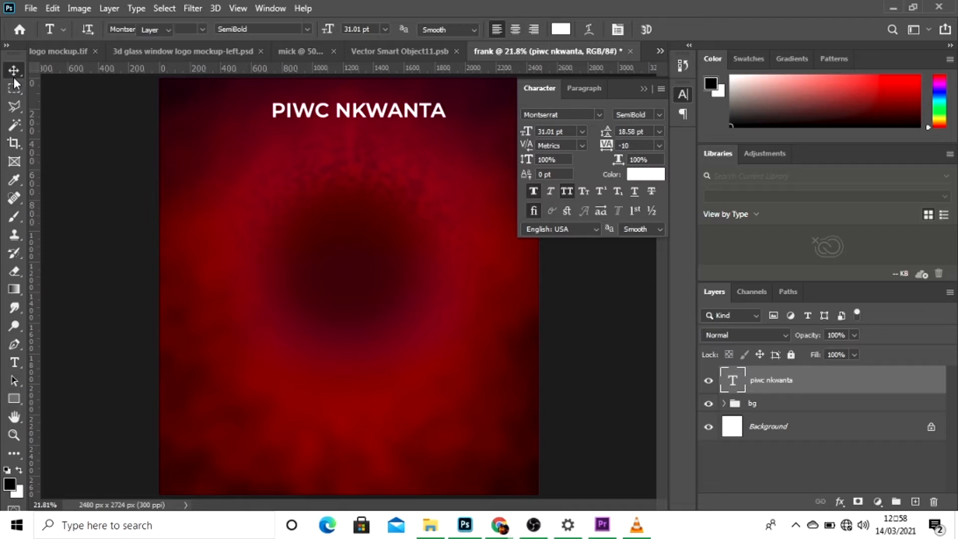
pyautogui.hotkey('ctrl', 'a')
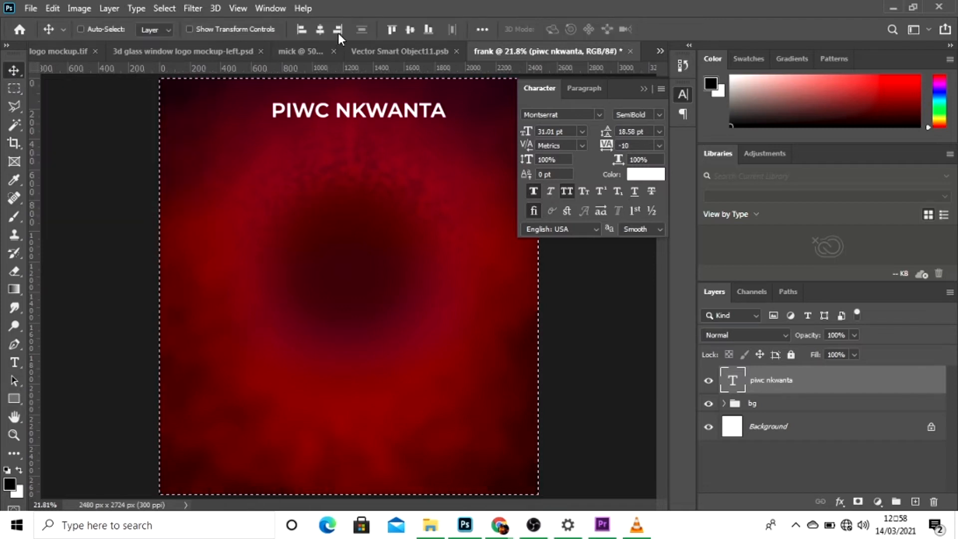
pyautogui.click(320, 29)
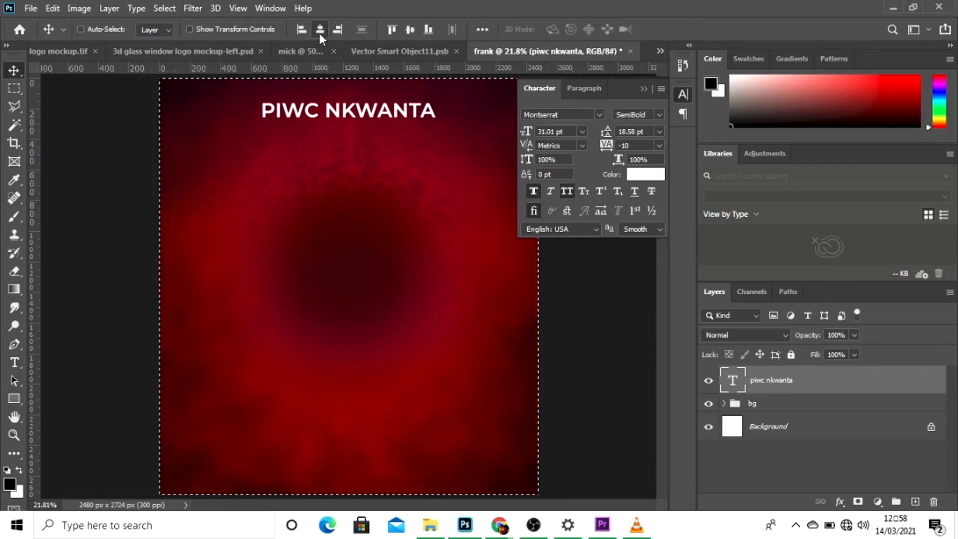
pyautogui.hotkey('ctrl', 'd')
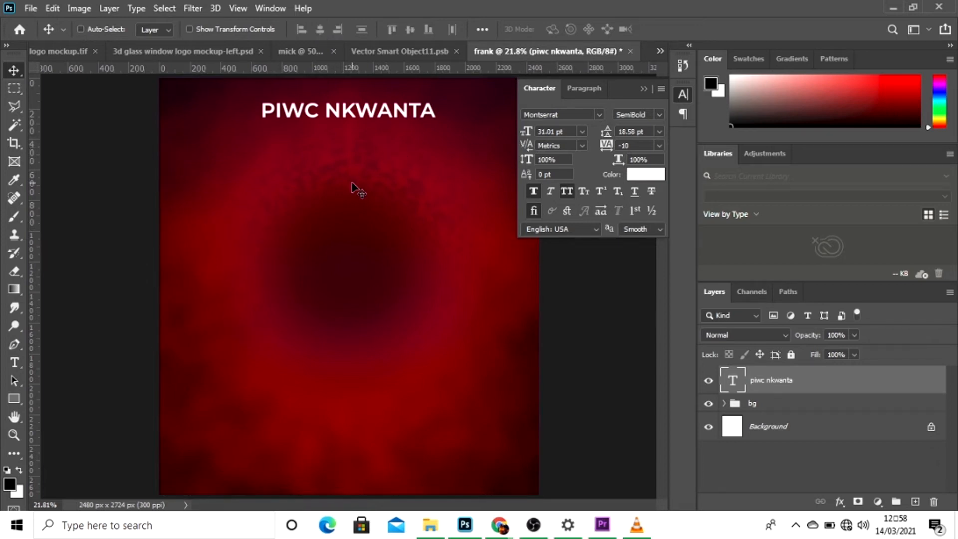
# Add a new text line "Presents" below the title, with All Caps switched off.
pyautogui.press('t')
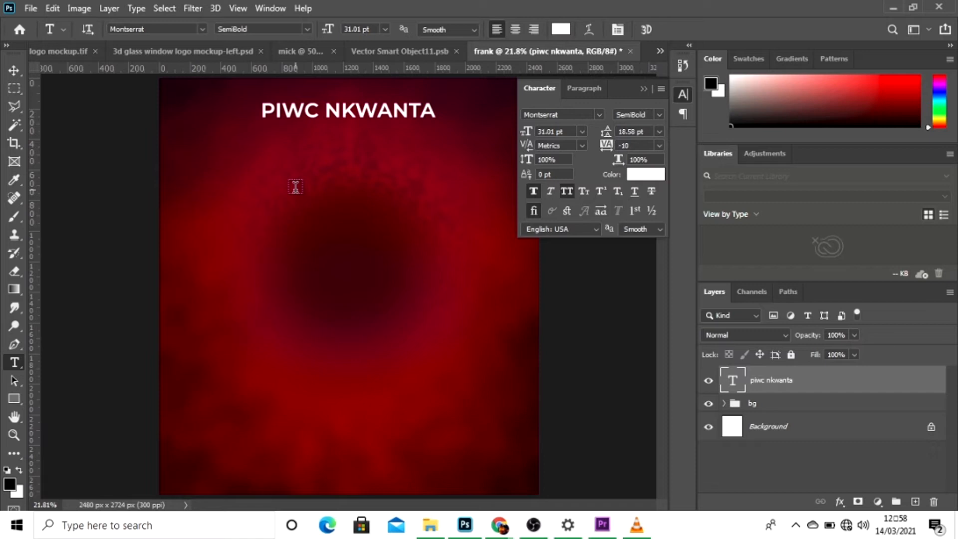
pyautogui.click(295, 187)
pyautogui.press('BackSpace')
pyautogui.write('PRE')
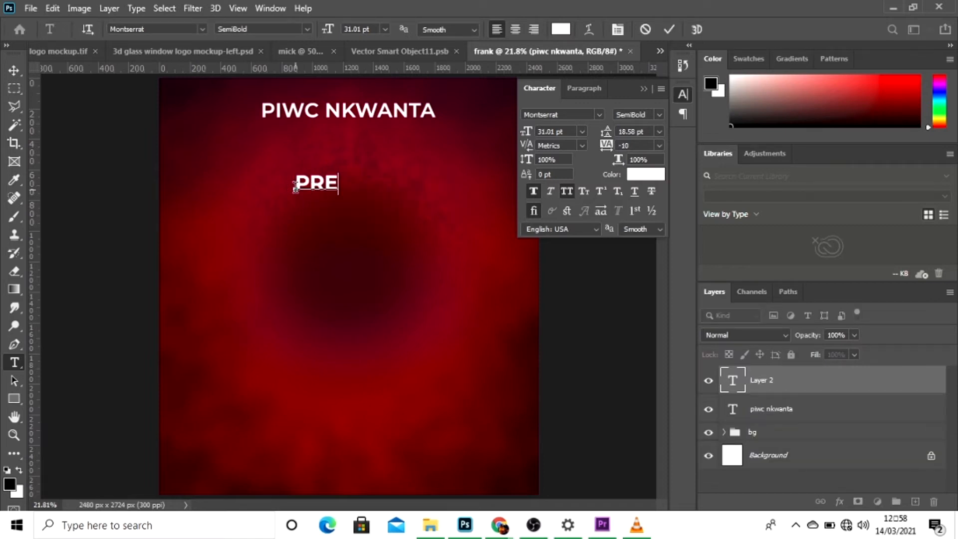
pyautogui.press('BackSpace')
pyautogui.press('BackSpace')
pyautogui.press('BackSpace')
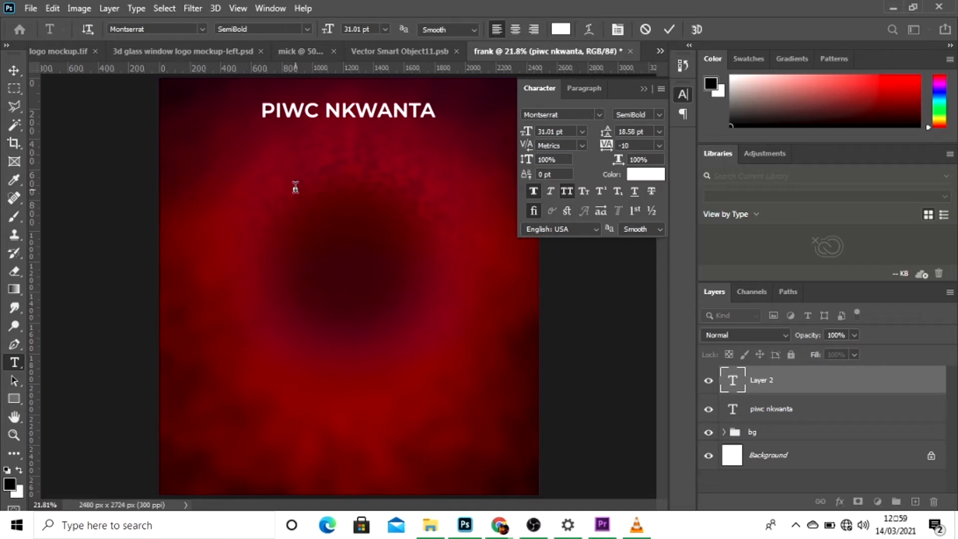
pyautogui.click(567, 193)
pyautogui.write('p')
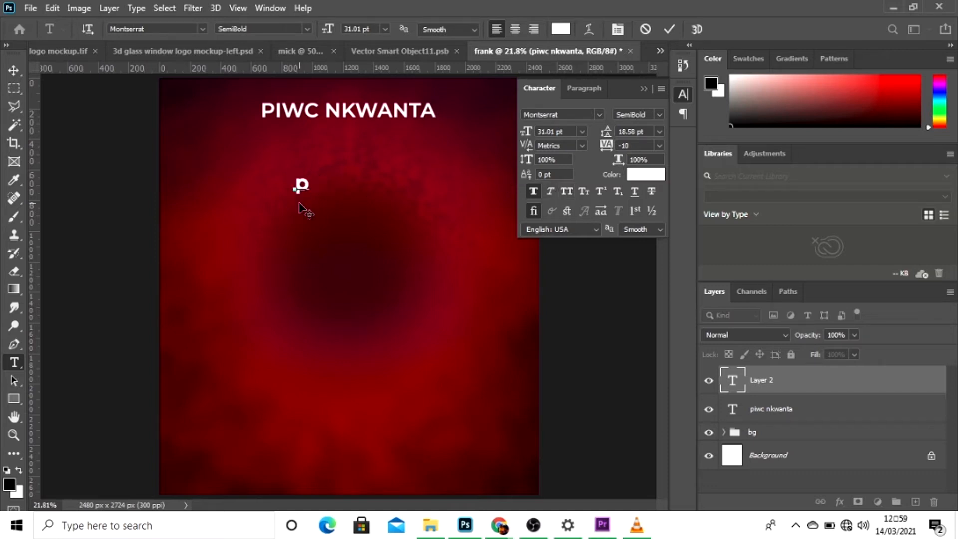
pyautogui.press('BackSpace')
pyautogui.write('Presents')
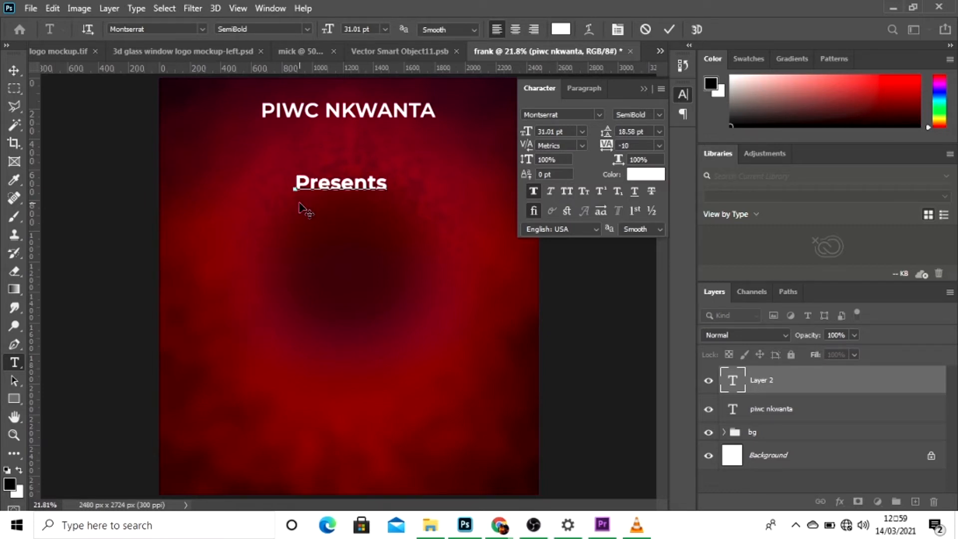
# Set the font of the Presents text to BernhardFashion BT Regular.
pyautogui.hotkey('ctrl', 'a')
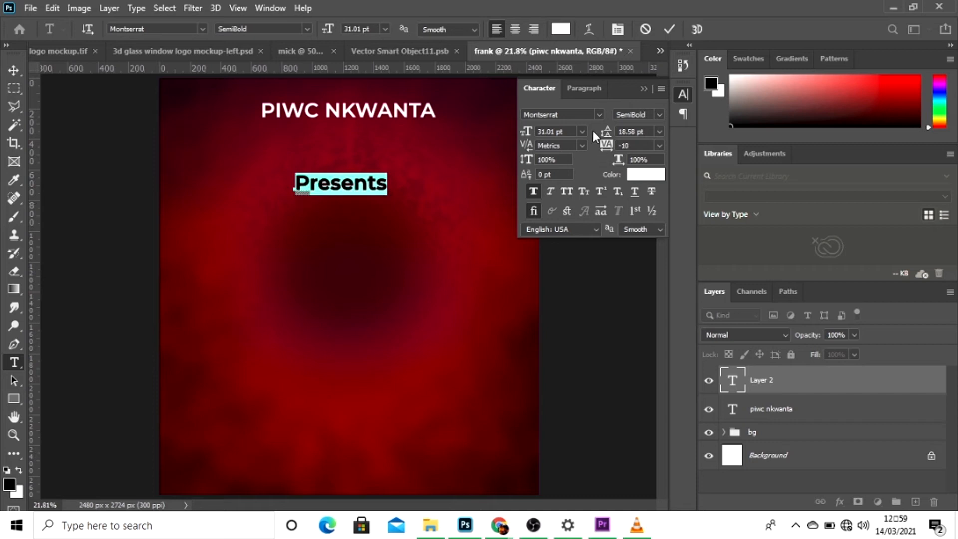
pyautogui.click(598, 115)
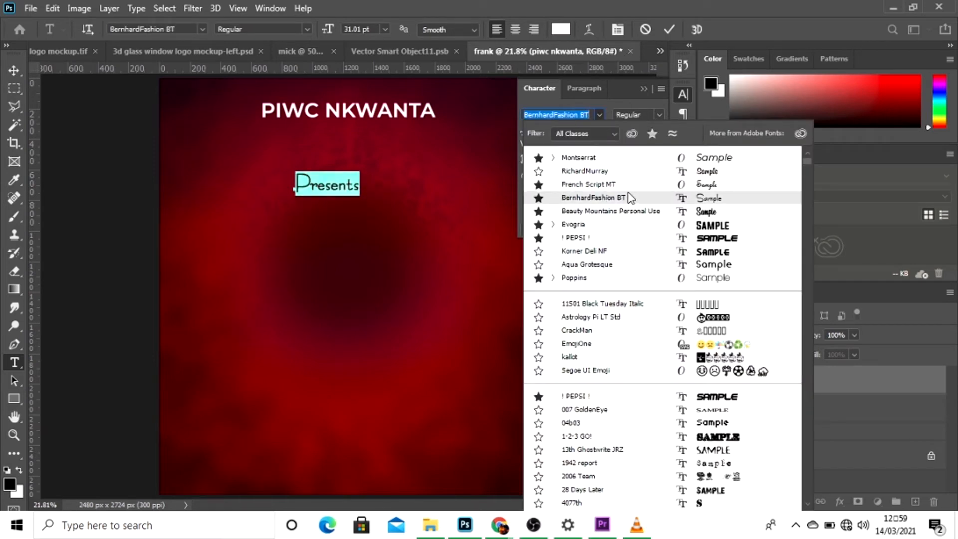
pyautogui.scroll(-3, 629, 212)
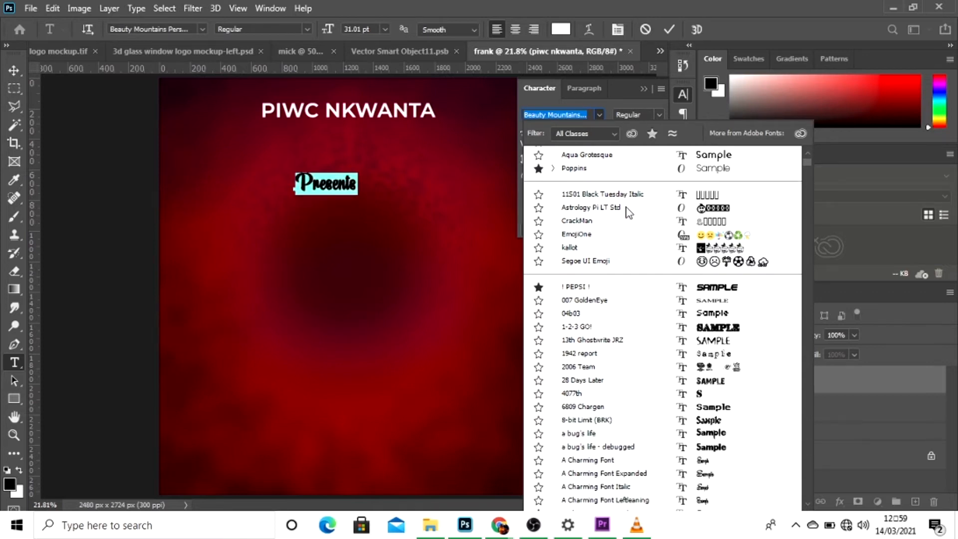
pyautogui.scroll(-15, 629, 212)
pyautogui.scroll(-15, 628, 212)
pyautogui.scroll(-15, 628, 212)
pyautogui.scroll(-15, 628, 212)
pyautogui.scroll(-15, 627, 212)
pyautogui.scroll(-15, 627, 213)
pyautogui.scroll(-15, 628, 212)
pyautogui.scroll(-15, 628, 212)
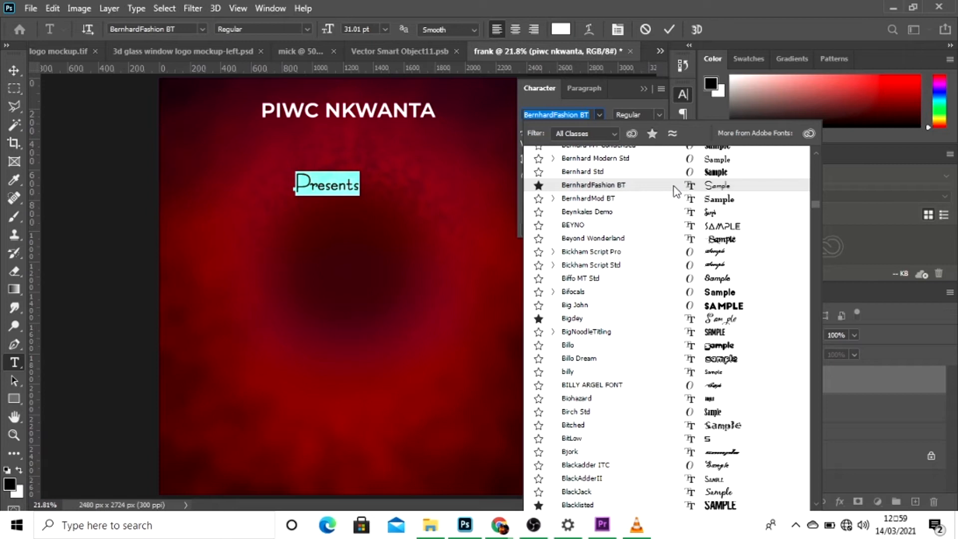
pyautogui.click(673, 186)
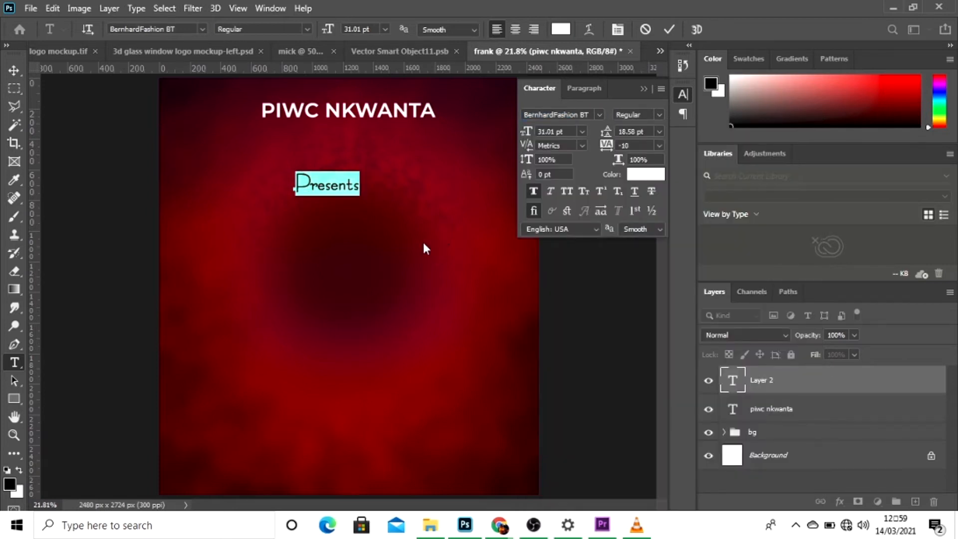
# Enlarge the Presents text to 46.01 pt and place it just beneath the PIWC NKWANTA title.
pyautogui.moveTo(528, 135); pyautogui.dragTo(538, 137)
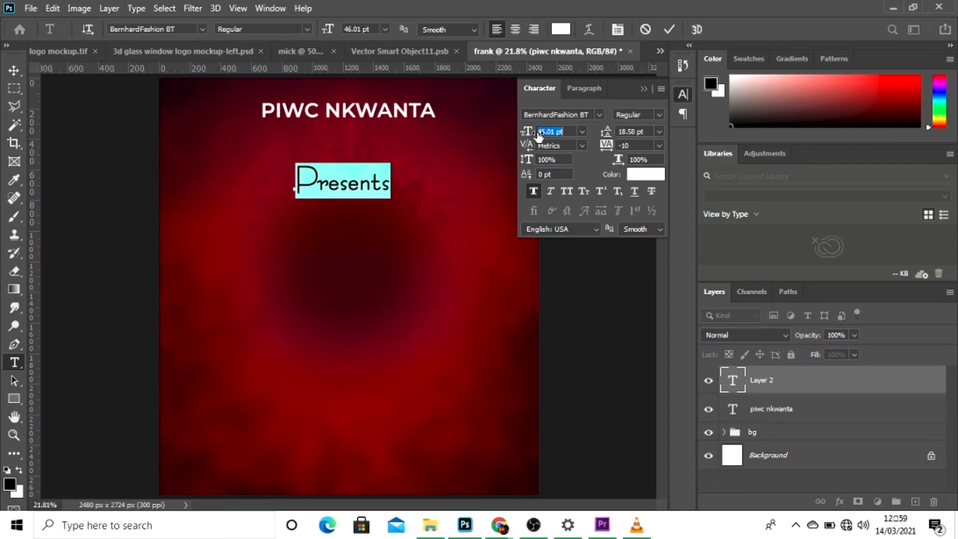
pyautogui.moveTo(342, 295); pyautogui.dragTo(347, 258)
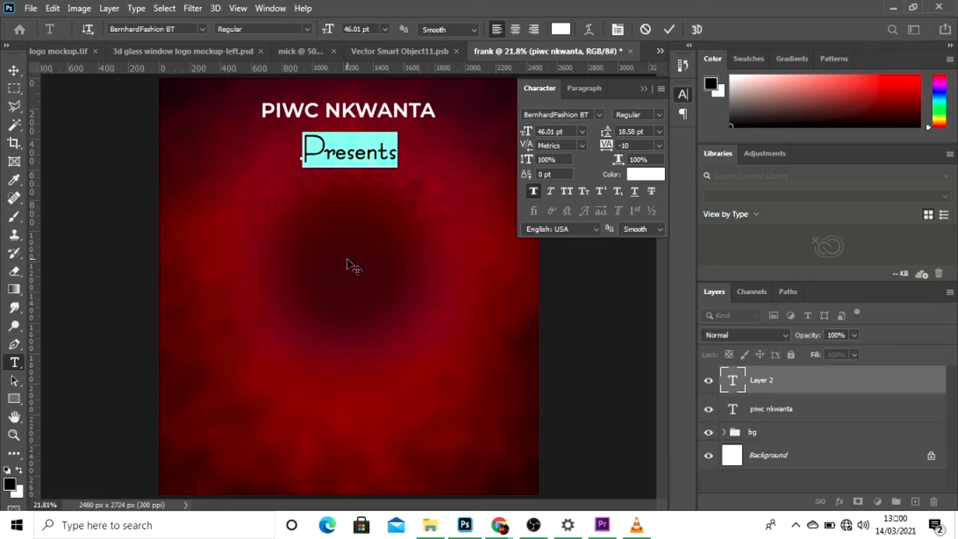
pyautogui.click(670, 30)
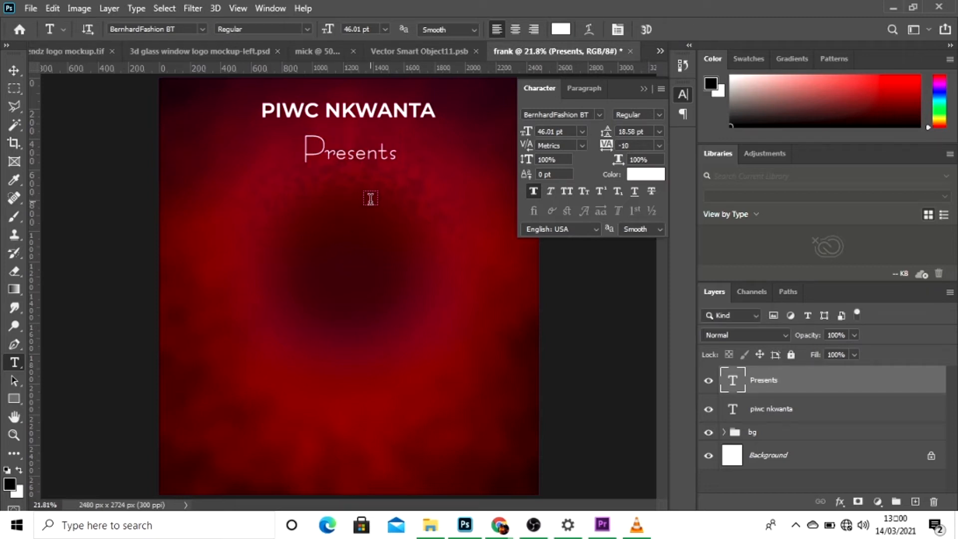
# Nudge the Presents text up slightly to tighten the gap below the title.
pyautogui.click(13, 70)
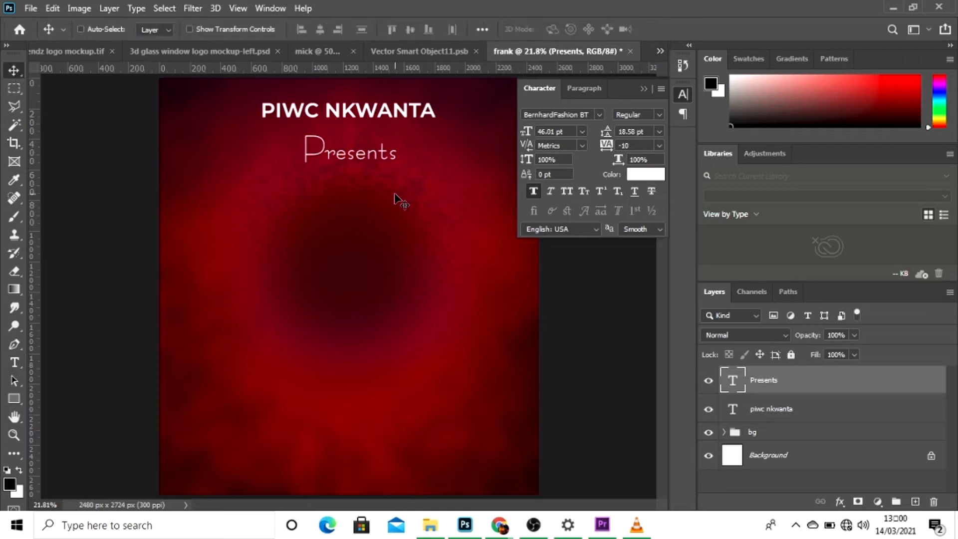
pyautogui.hotkey('shift', 'Up')
pyautogui.hotkey('shift', 'Up')
pyautogui.hotkey('shift', 'Up')
pyautogui.hotkey('shift', 'Up')
pyautogui.hotkey('shift', 'Up')
pyautogui.hotkey('shift', 'Up')
pyautogui.hotkey('shift', 'Down')
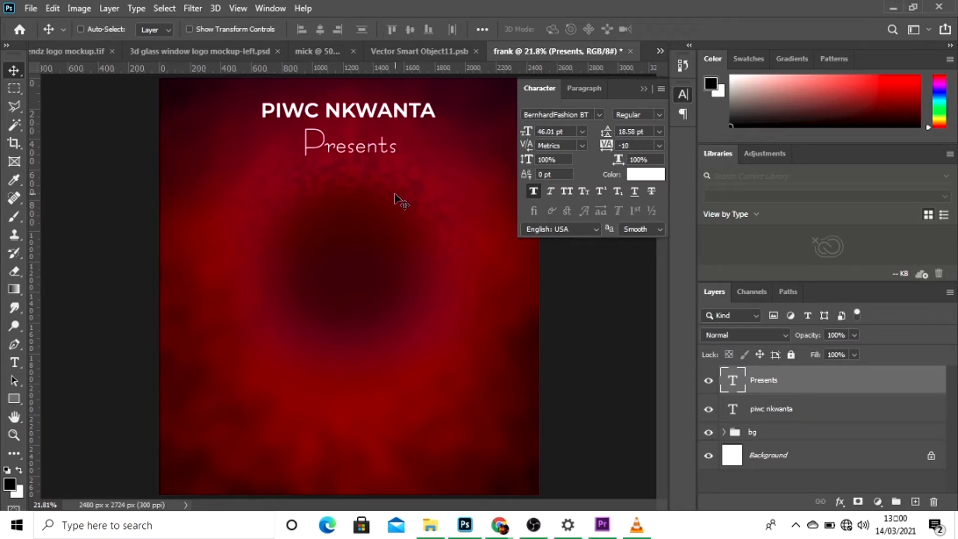
# Duplicate the Presents layer and add a separate text line "one day" in the upper middle of the canvas.
pyautogui.hotkey('ctrl', 'j')
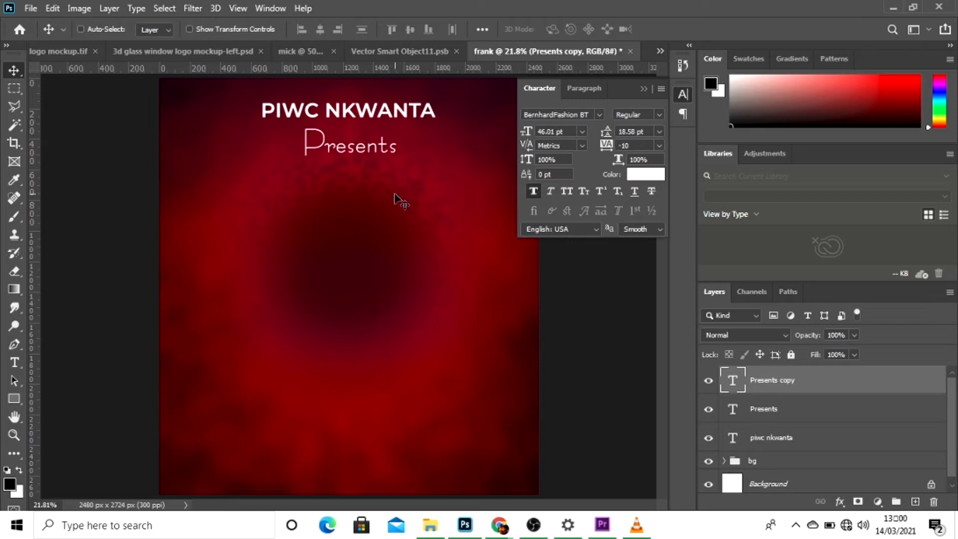
pyautogui.press('t')
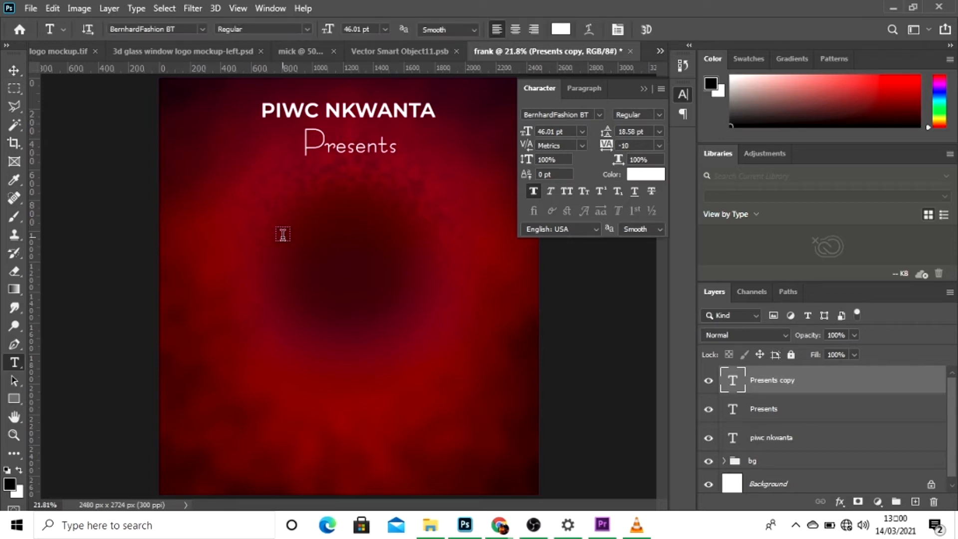
pyautogui.click(283, 234)
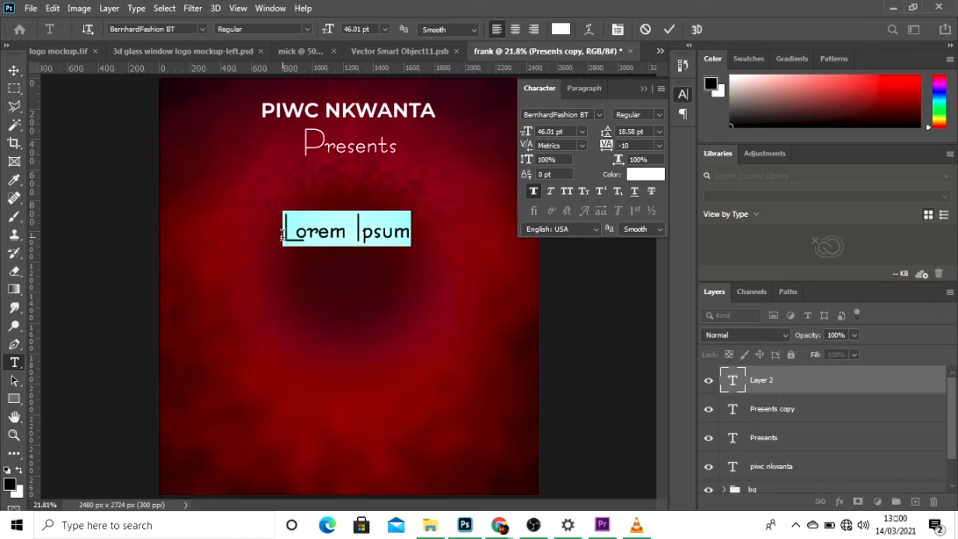
pyautogui.press('BackSpace')
pyautogui.write('on')
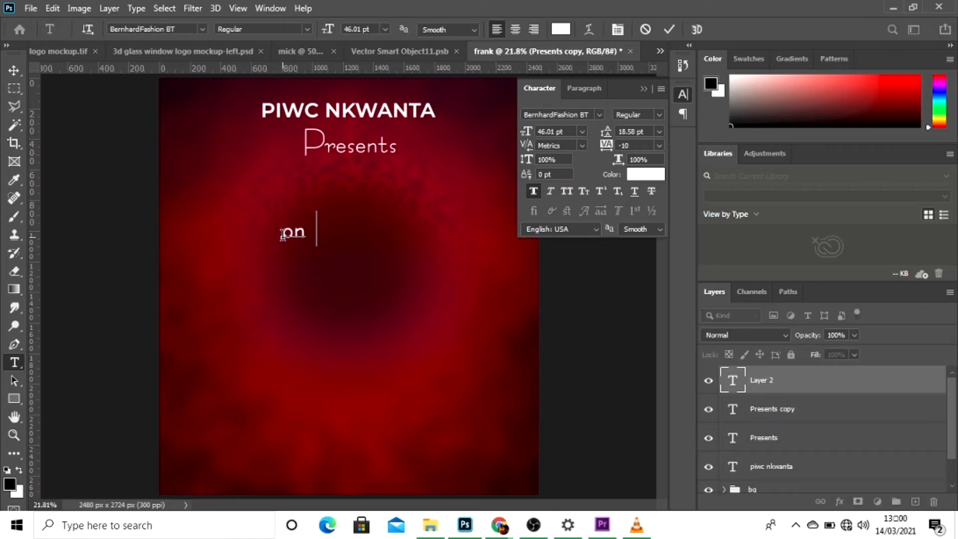
pyautogui.write('e day')
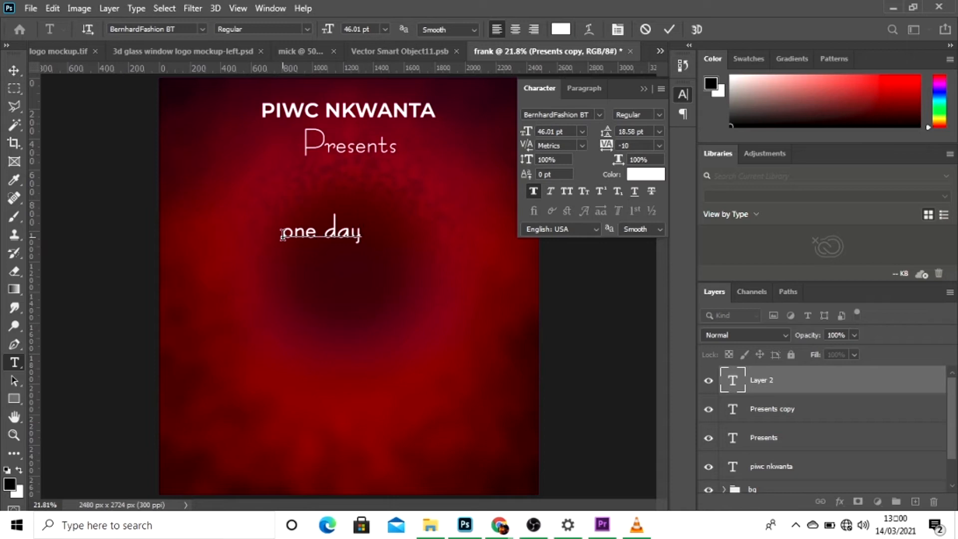
# Change the font of the "one day" text to Gobold Uplow Regular.
pyautogui.hotkey('ctrl', 'a')
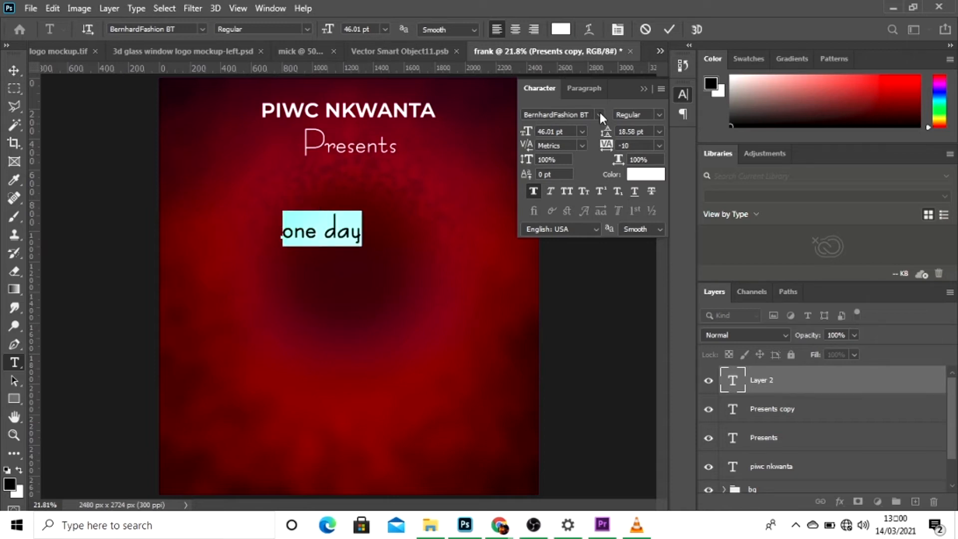
pyautogui.click(599, 114)
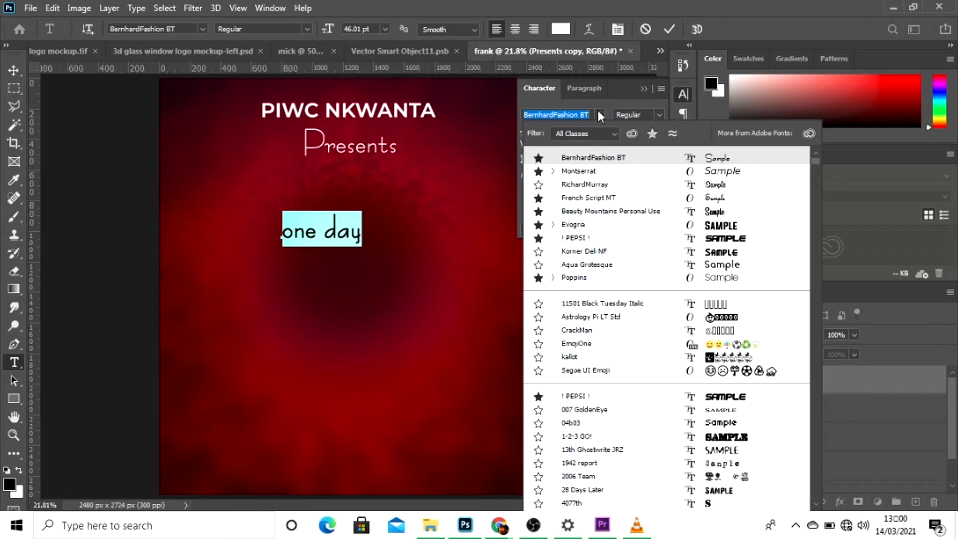
pyautogui.press('BackSpace')
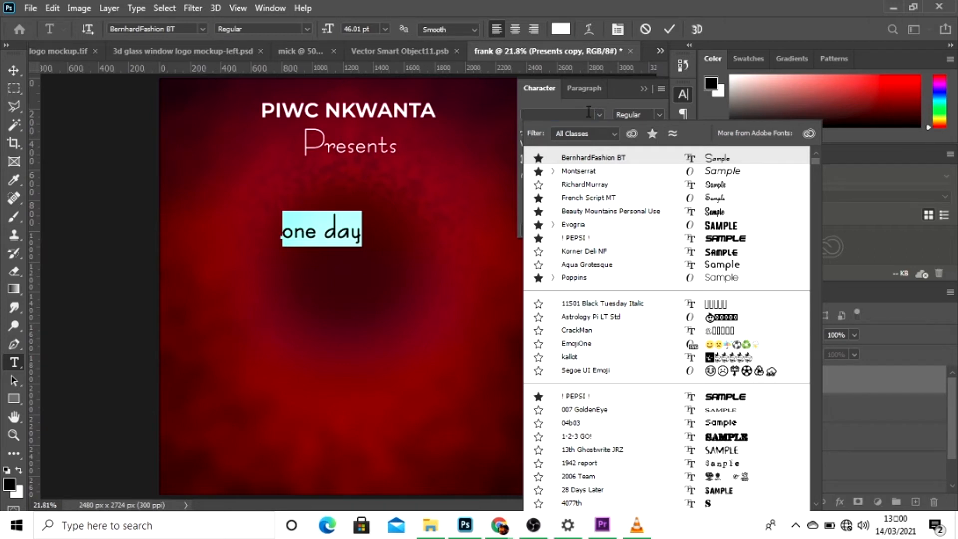
pyautogui.write('gobold Uplow')
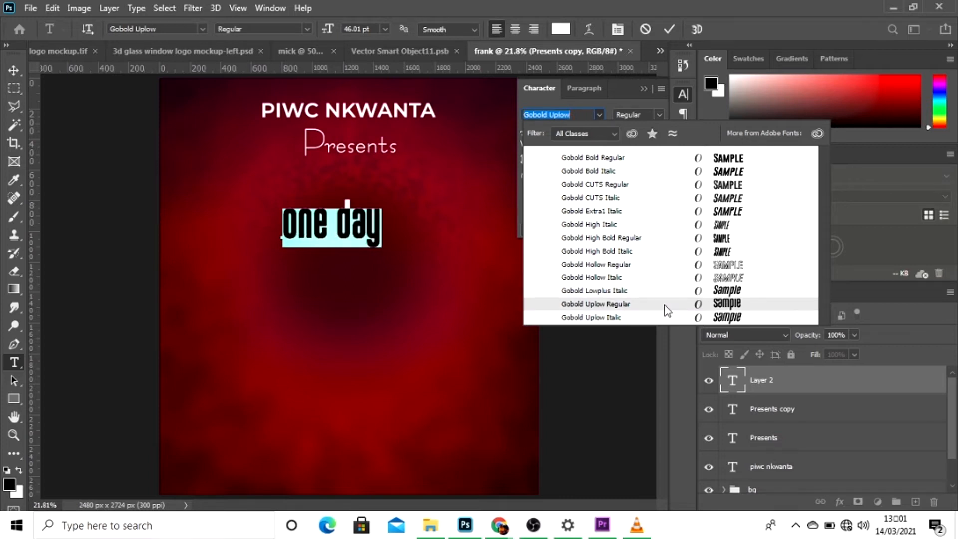
pyautogui.click(665, 305)
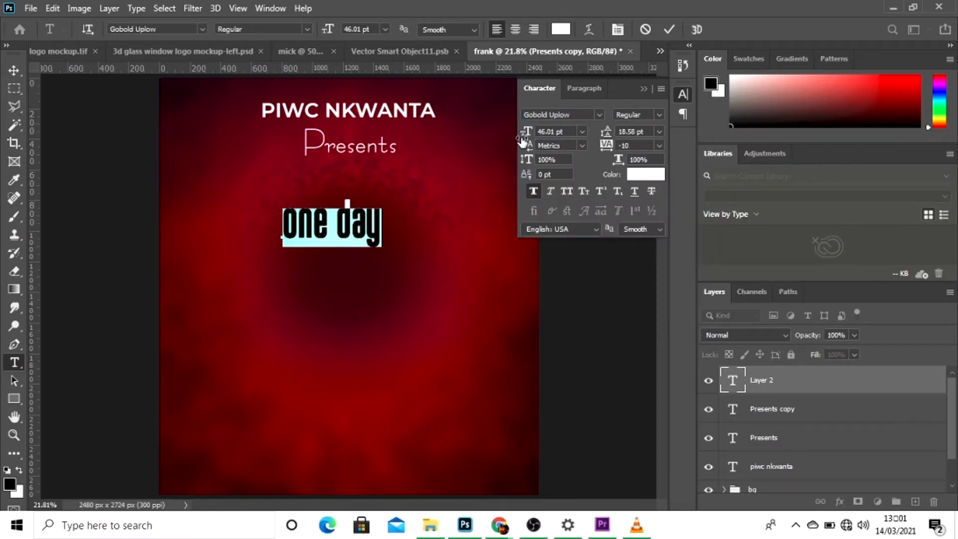
# Enlarge the "one day" text to 62.01 pt and move it up beneath Presents.
pyautogui.moveTo(524, 138); pyautogui.dragTo(535, 139)
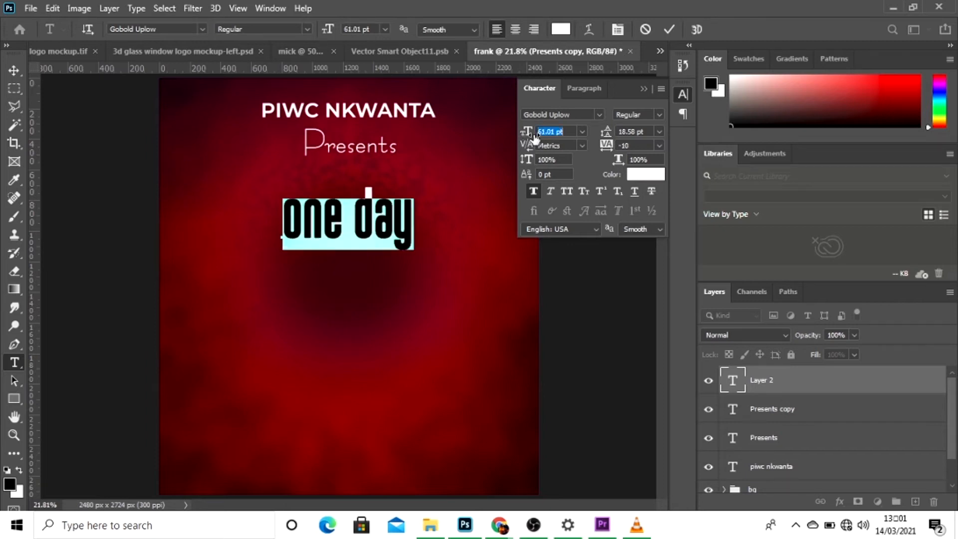
pyautogui.moveTo(337, 306); pyautogui.dragTo(344, 301)
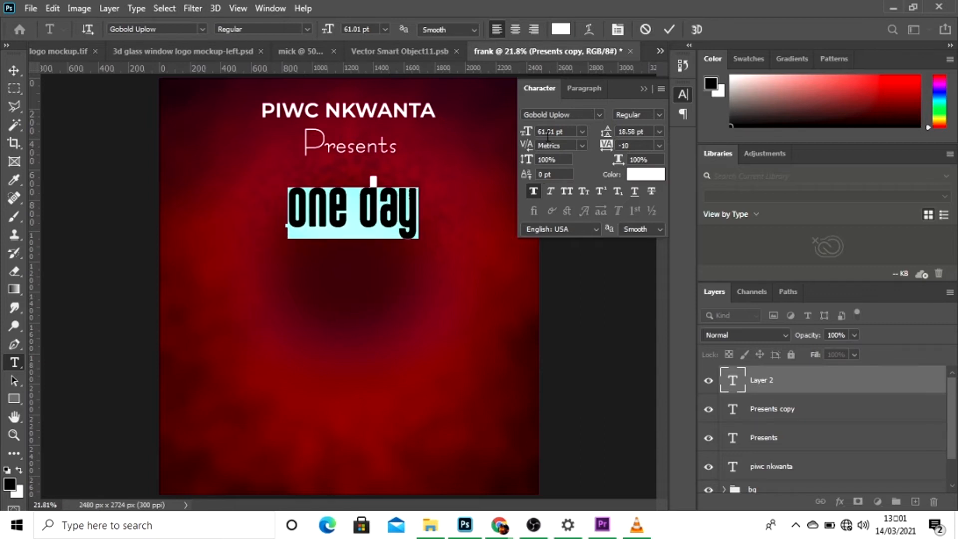
pyautogui.moveTo(526, 132); pyautogui.dragTo(527, 132)
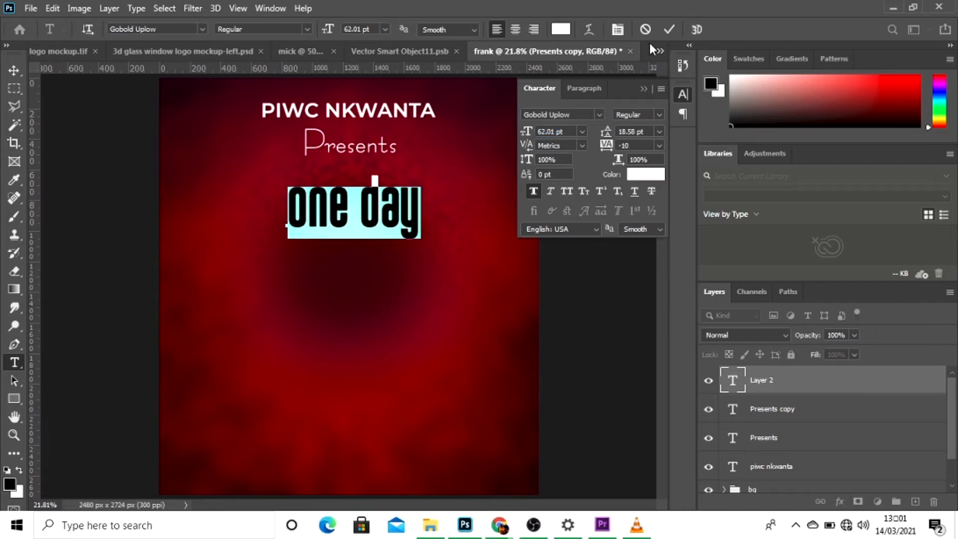
pyautogui.click(669, 31)
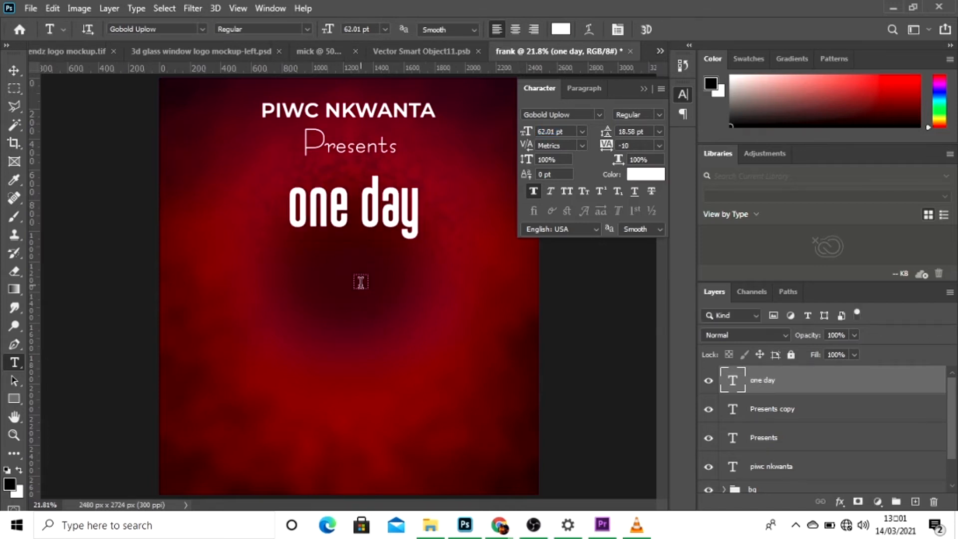
pyautogui.click(14, 71)
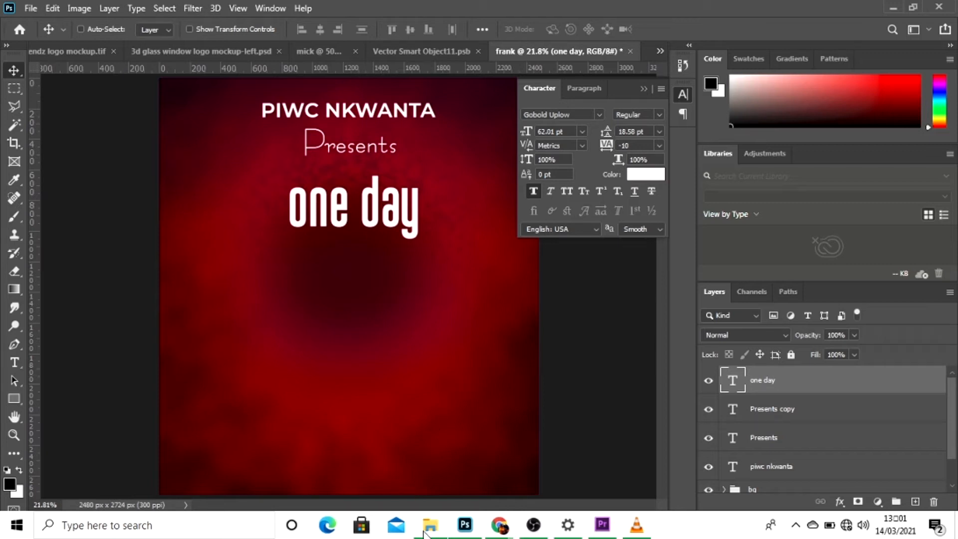
# Place the Supernatural Abundance image from the YOUTUBE folder onto the flyer, scaled to 23.54%.
pyautogui.moveTo(428, 526)
pyautogui.click(424, 464)
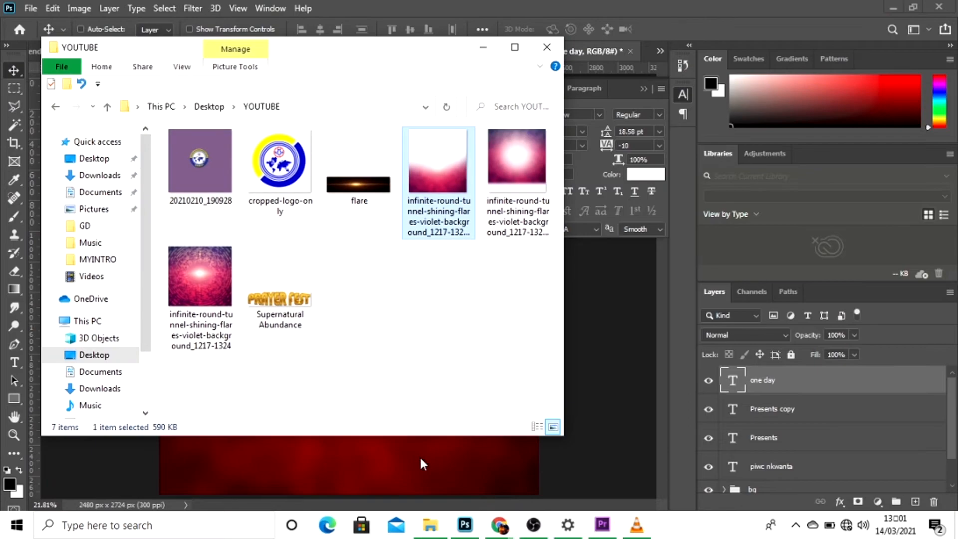
pyautogui.click(283, 293)
pyautogui.moveTo(283, 293); pyautogui.dragTo(352, 454)
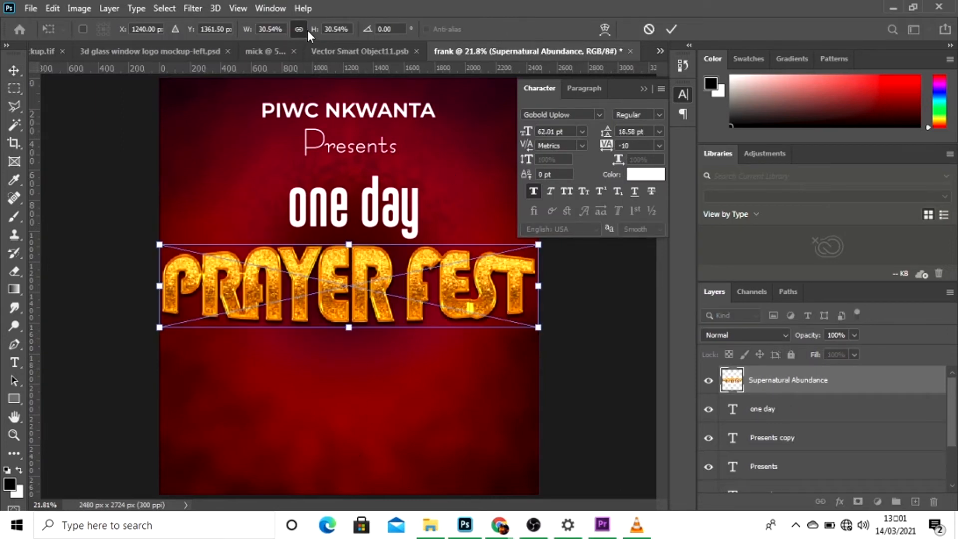
pyautogui.moveTo(315, 32); pyautogui.dragTo(311, 33)
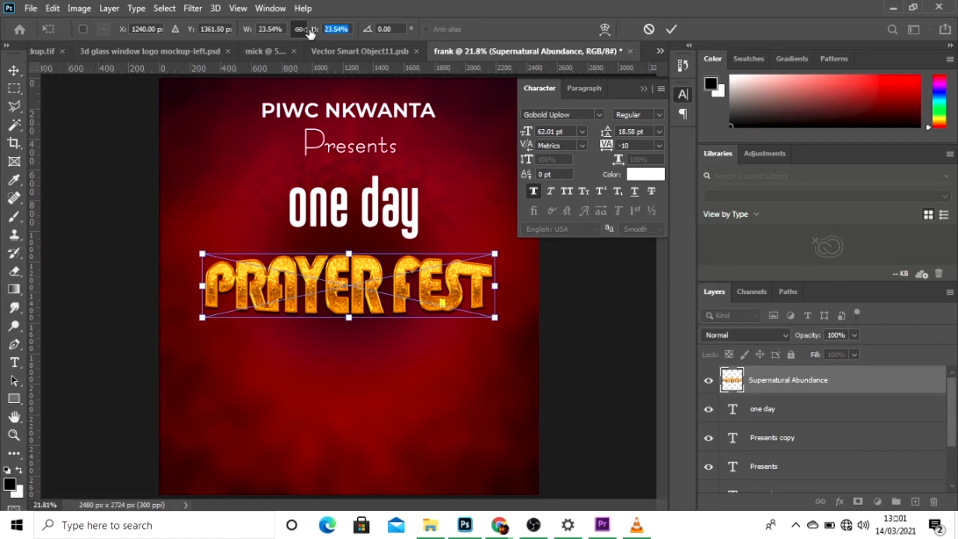
pyautogui.press('Return')
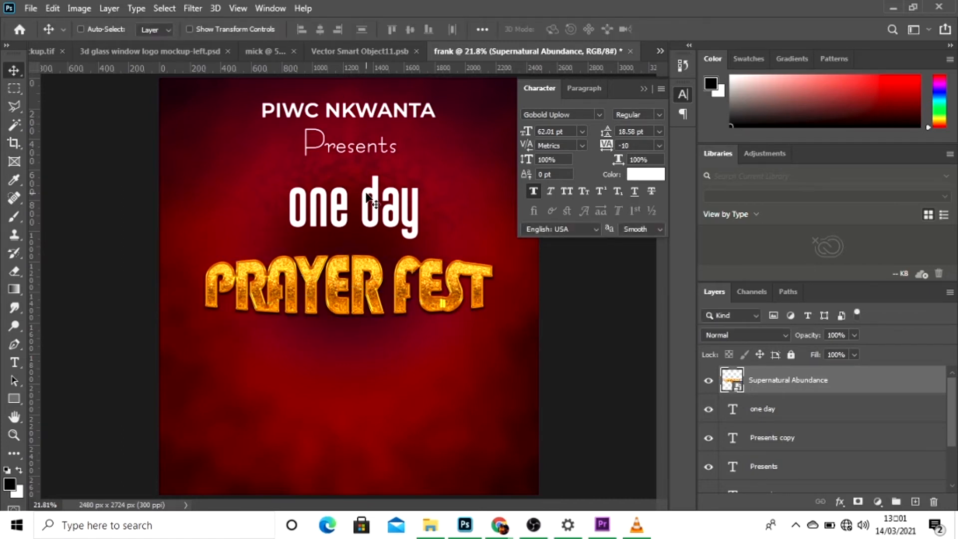
# Nudge the PRAYER FEST artwork up slightly towards the "one day" text.
pyautogui.hotkey('shift', 'Up')
pyautogui.hotkey('shift', 'Up')
pyautogui.hotkey('shift', 'Up')
pyautogui.hotkey('shift', 'Up')
pyautogui.hotkey('shift', 'Up')
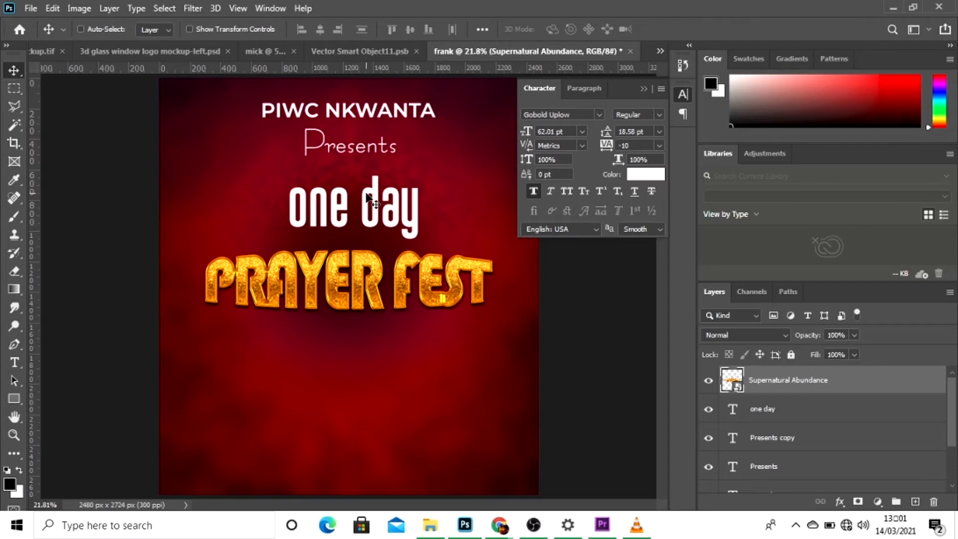
# Move the PRAYER FEST artwork up until it meets the "one day" text, and bring the "one day" layer in front of it.
pyautogui.hotkey('shift', 'Up')
pyautogui.hotkey('shift', 'Up')
pyautogui.hotkey('shift', 'Up')
pyautogui.hotkey('shift', 'Up')
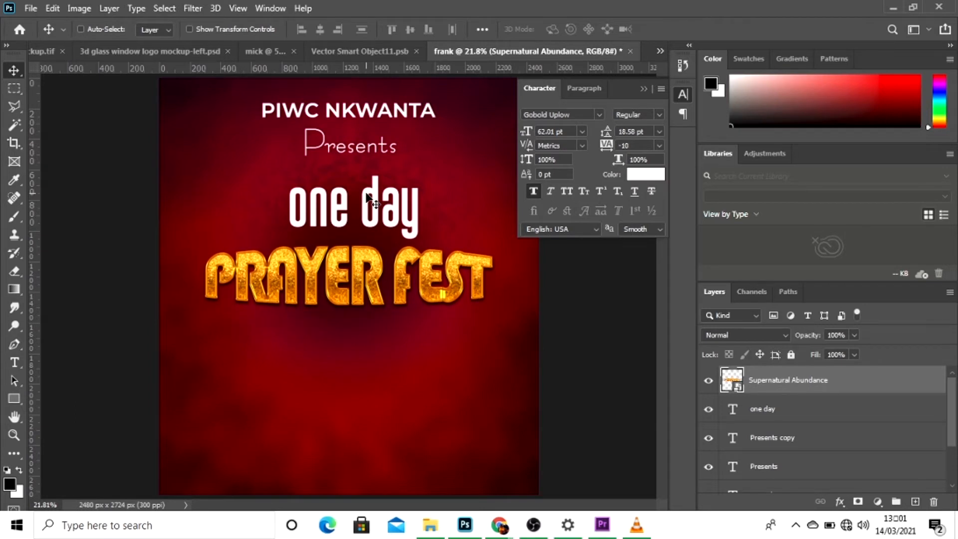
pyautogui.hotkey('shift', 'Up')
pyautogui.hotkey('shift', 'Up')
pyautogui.hotkey('shift', 'Up')
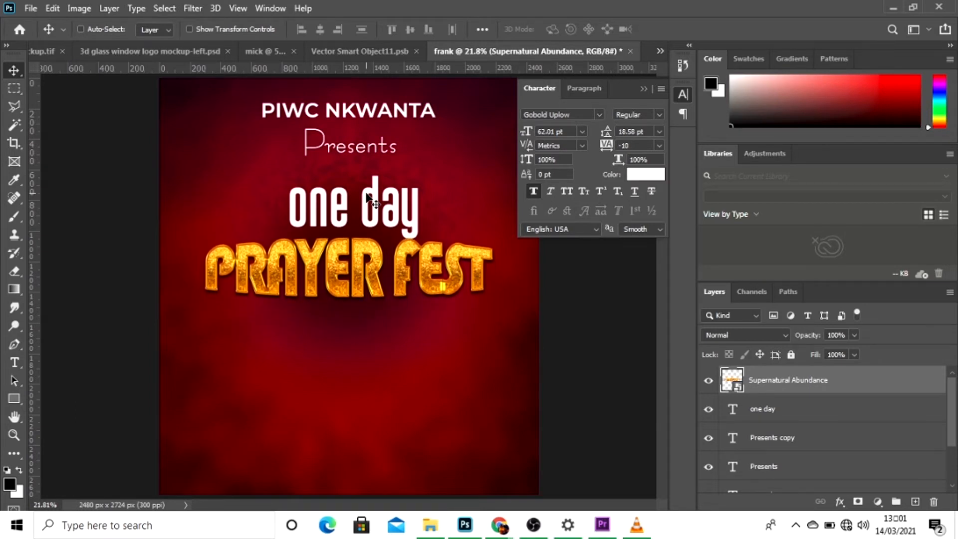
pyautogui.hotkey('shift', 'Up')
pyautogui.hotkey('shift', 'Up')
pyautogui.hotkey('shift', 'Up')
pyautogui.hotkey('shift', 'Up')
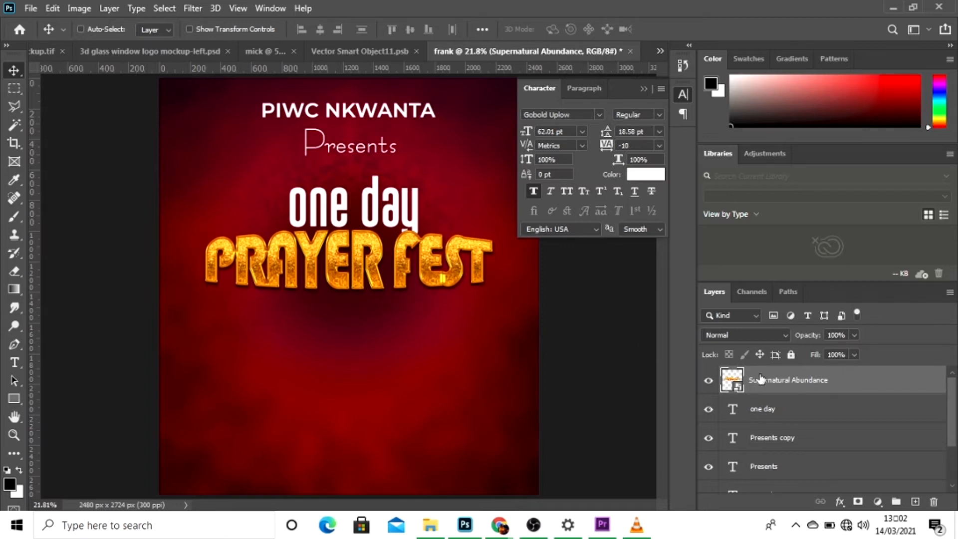
pyautogui.moveTo(789, 411); pyautogui.dragTo(777, 368)
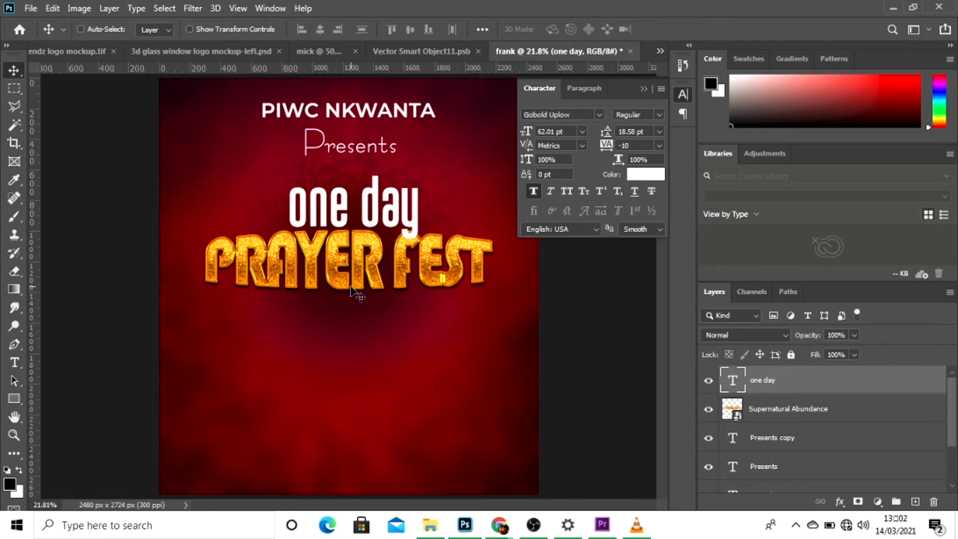
# Add the text "dubbed" at 28.01 pt and position it just below the left end of the PRAYER FEST artwork.
pyautogui.press('t')
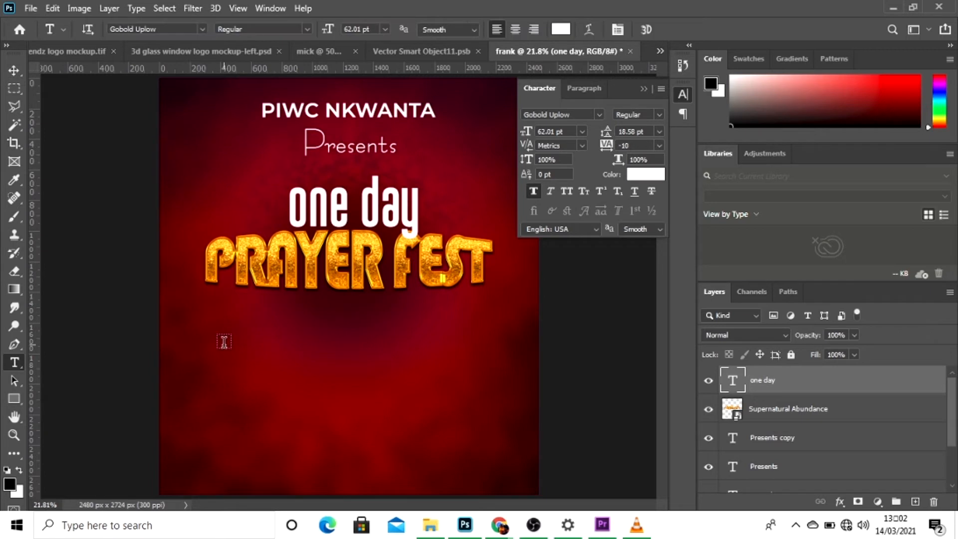
pyautogui.click(224, 342)
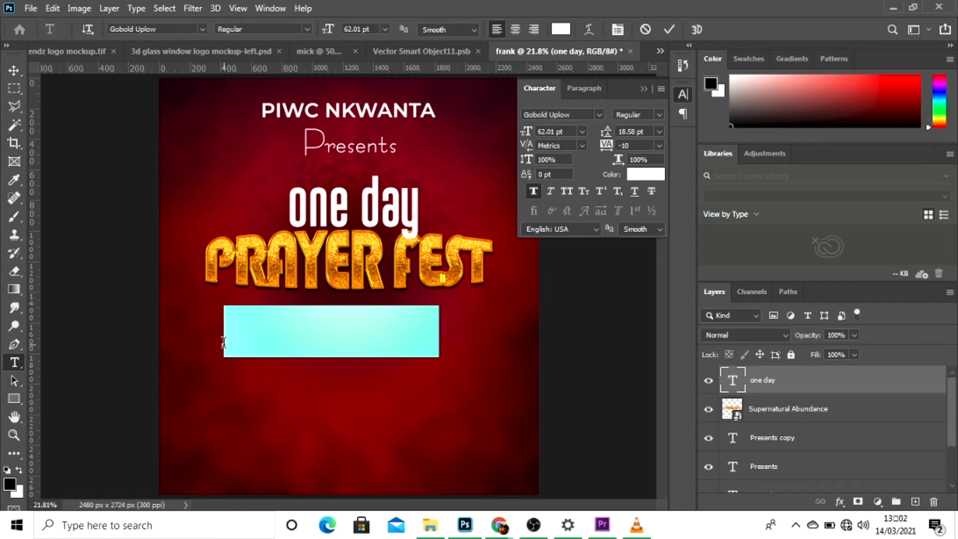
pyautogui.press('BackSpace')
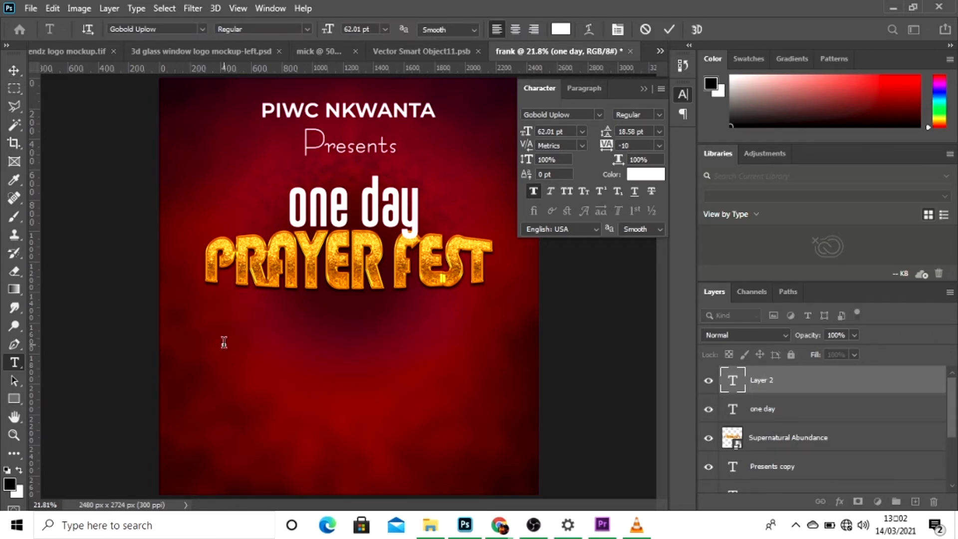
pyautogui.write('dubbe')
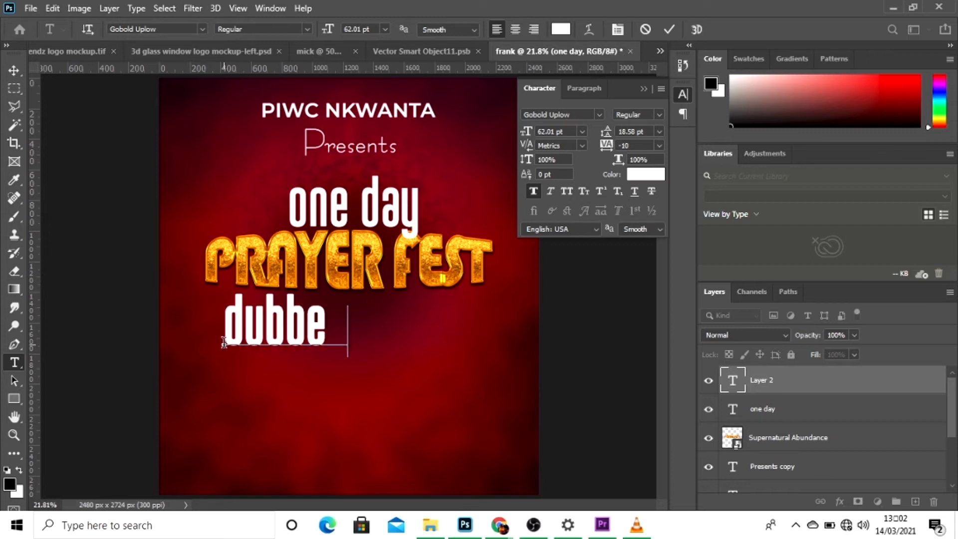
pyautogui.write('d')
pyautogui.hotkey('ctrl', 'a')
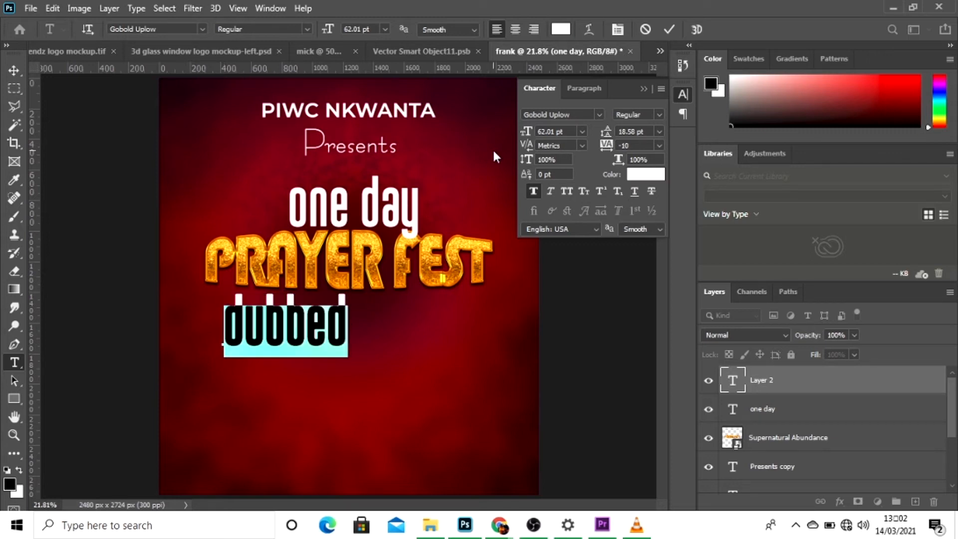
pyautogui.moveTo(525, 133); pyautogui.dragTo(503, 132)
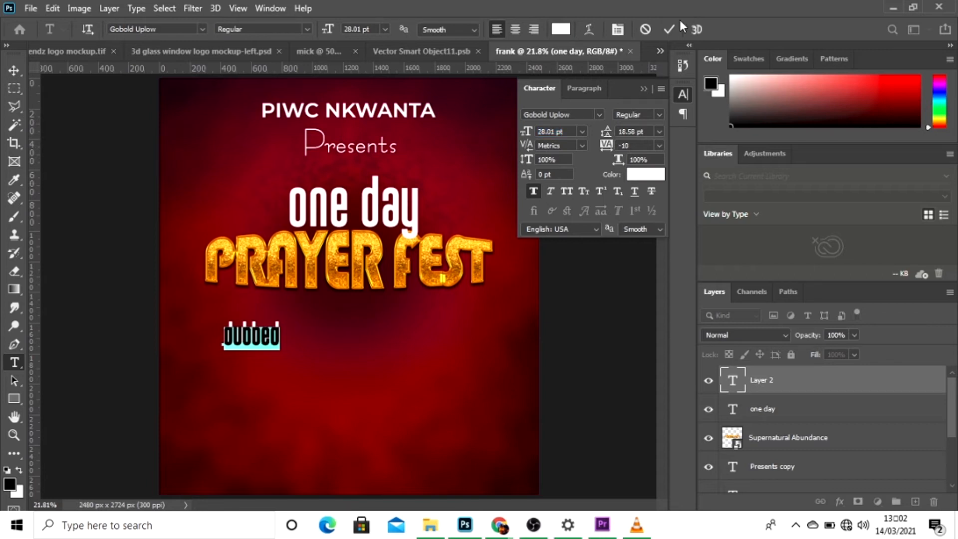
pyautogui.click(668, 31)
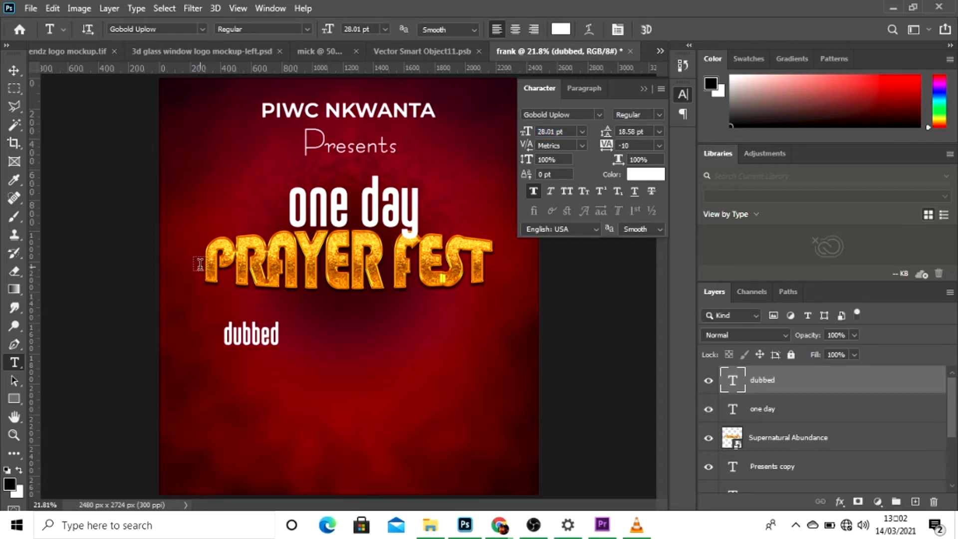
pyautogui.click(19, 73)
pyautogui.moveTo(231, 381); pyautogui.dragTo(210, 346)
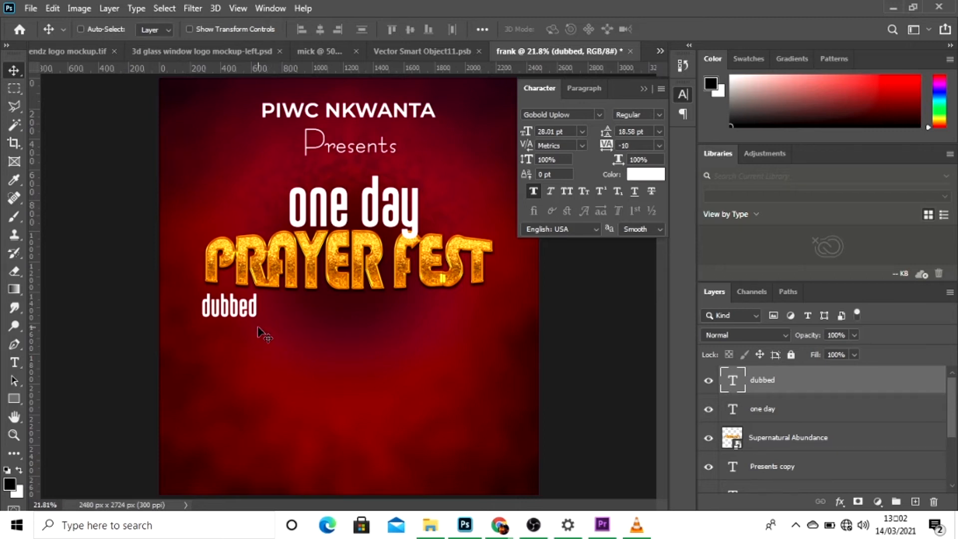
# Draw a rectangle about 1220 x 276 px beside the "dubbed" text and fill it white.
pyautogui.click(14, 399)
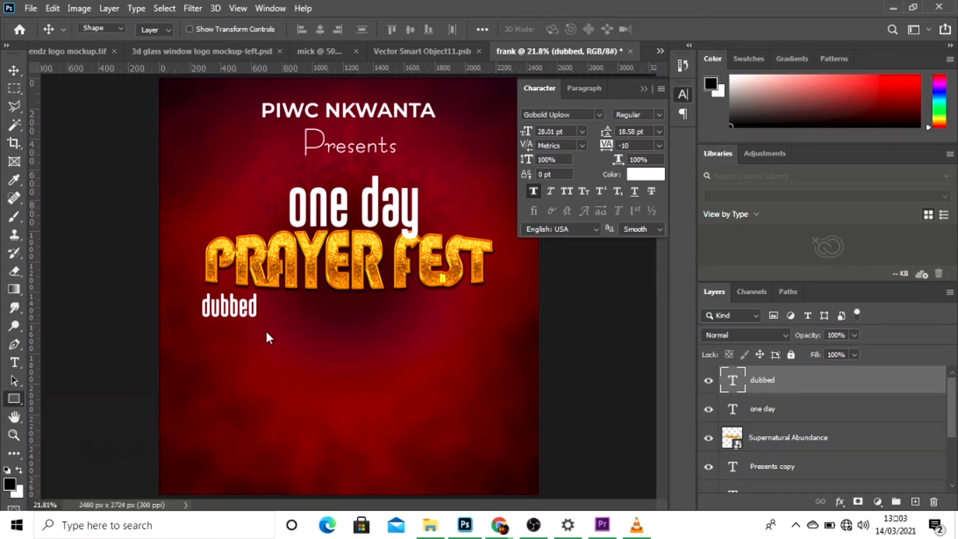
pyautogui.moveTo(271, 297)
pyautogui.mouseDown()
pyautogui.moveTo(388, 345)
pyautogui.moveTo(480, 339)
pyautogui.moveTo(456, 339)
pyautogui.mouseUp()
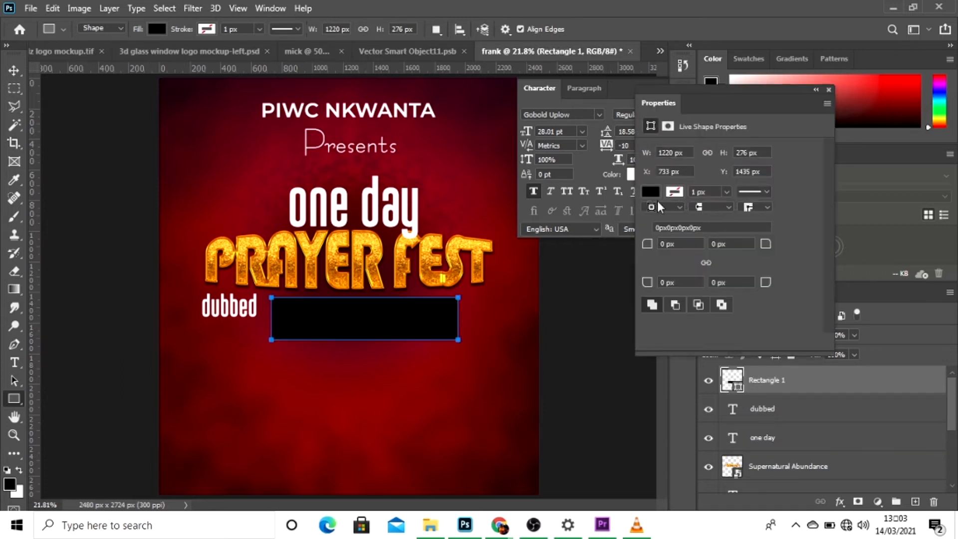
pyautogui.click(651, 191)
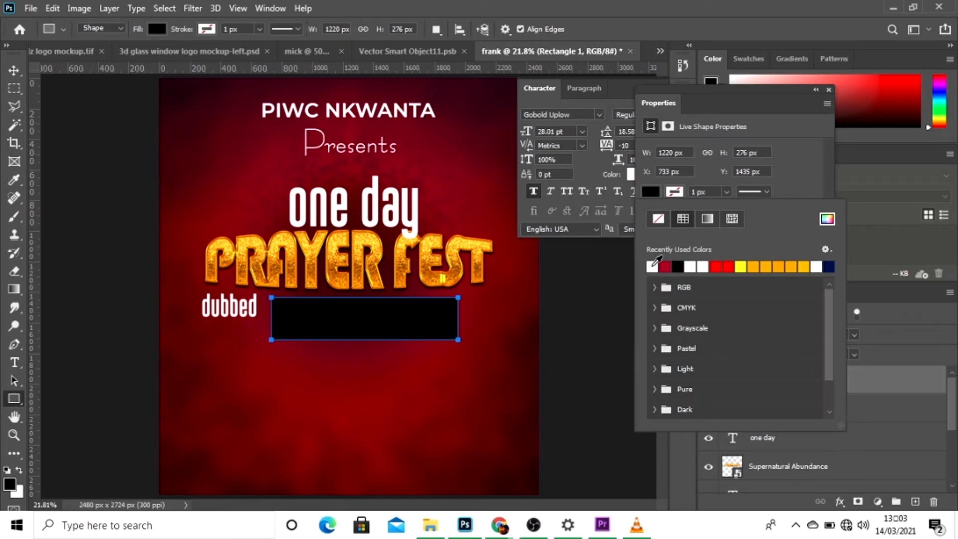
pyautogui.click(653, 266)
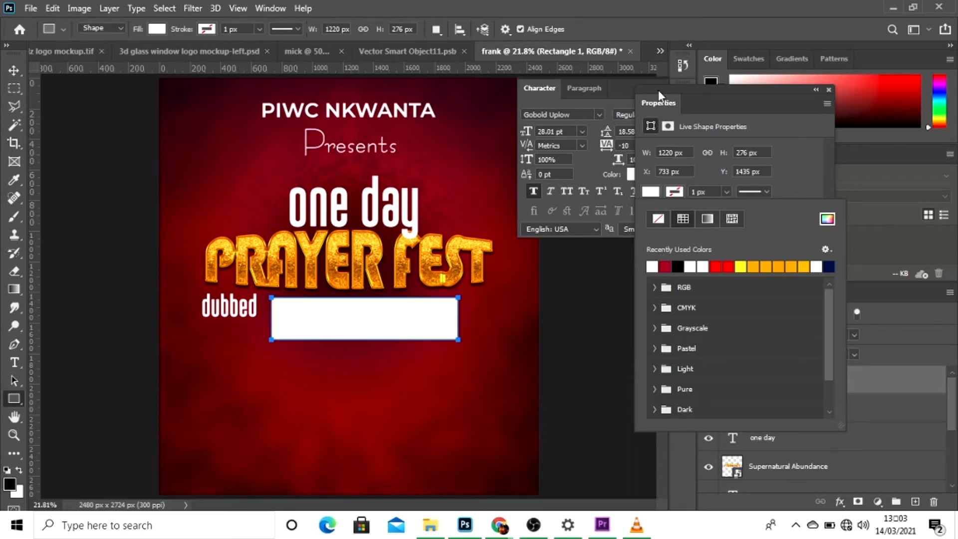
# Centre the white rectangle horizontally on the canvas and clear the selection.
pyautogui.click(13, 68)
pyautogui.click(13, 68)
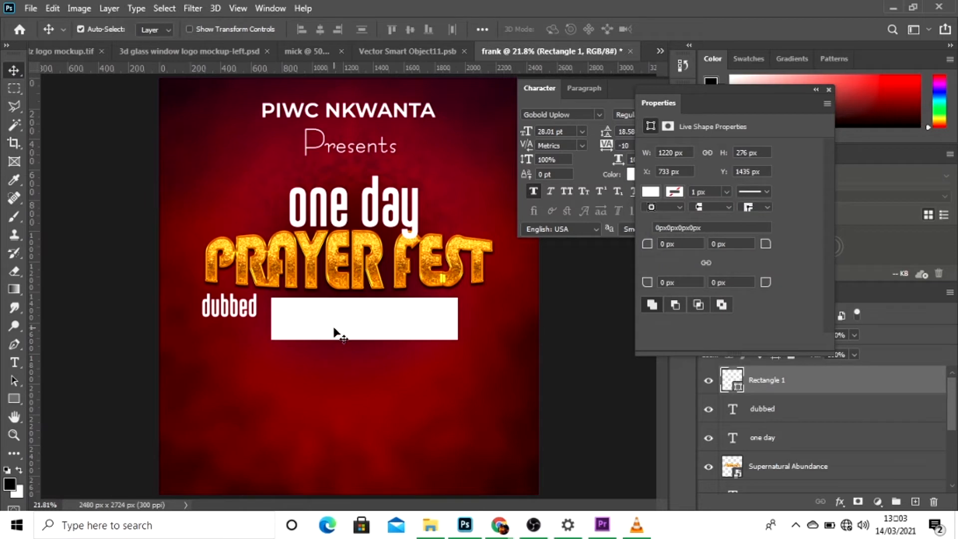
pyautogui.hotkey('ctrl', 'a')
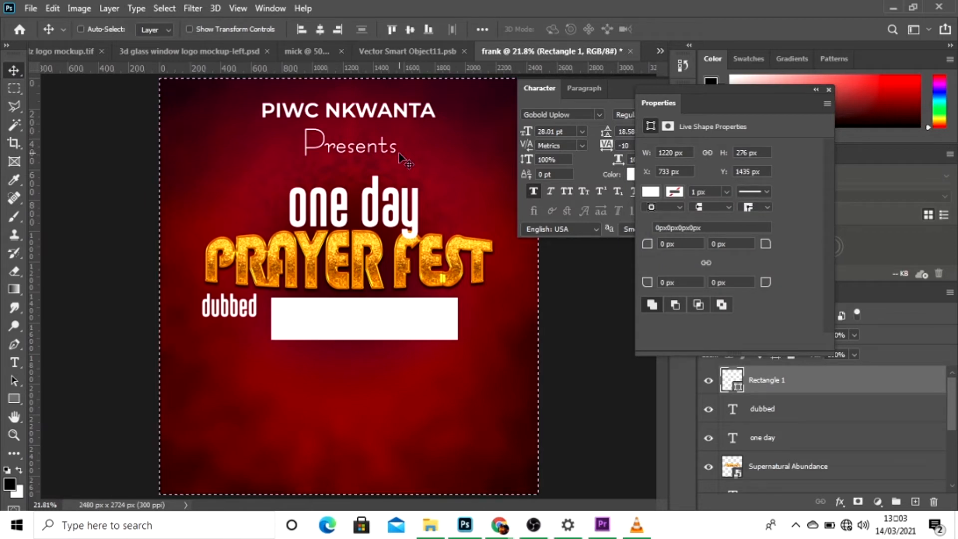
pyautogui.click(320, 29)
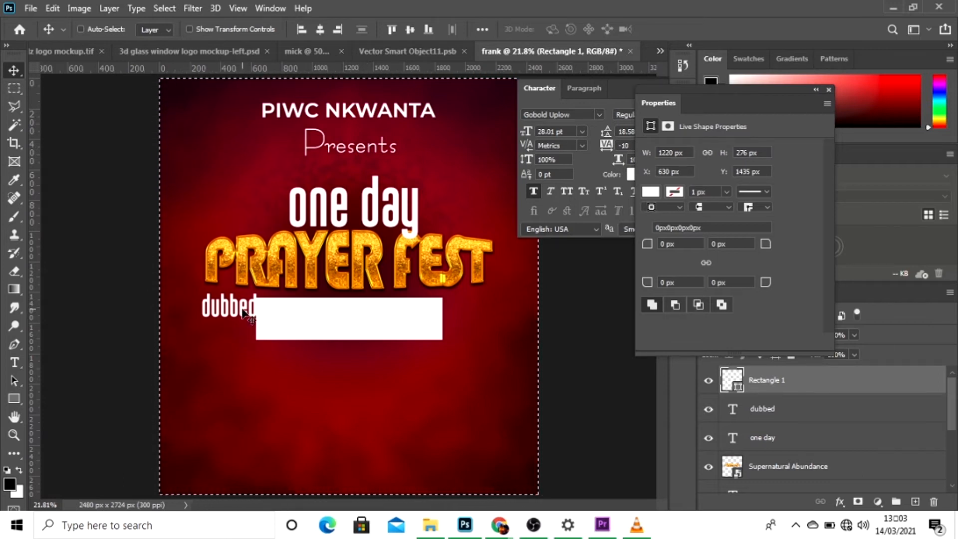
pyautogui.hotkey('ctrl', 'd')
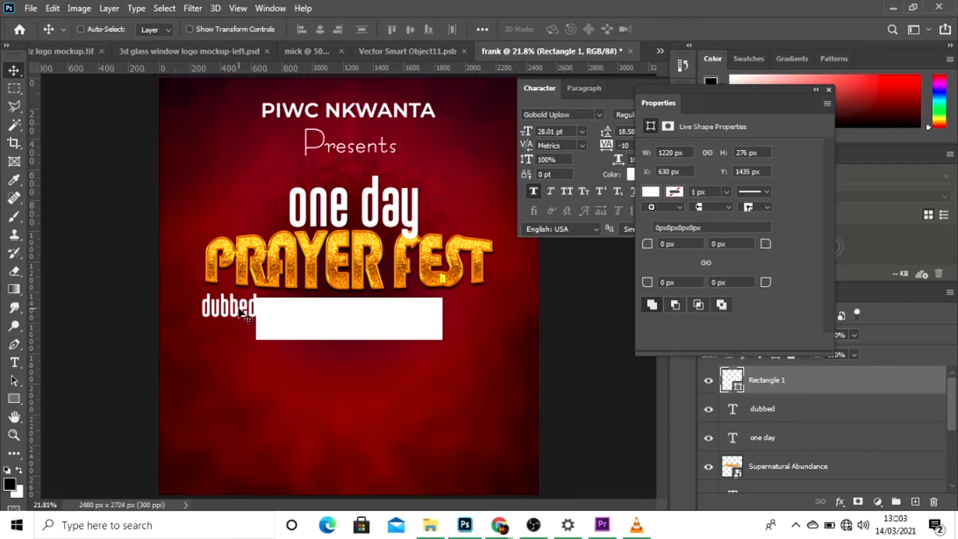
# Reposition the "dubbed" text just left of the white rectangle, towards the rectangle's upper edge.
pyautogui.rightClick(239, 309)
pyautogui.click(247, 314)
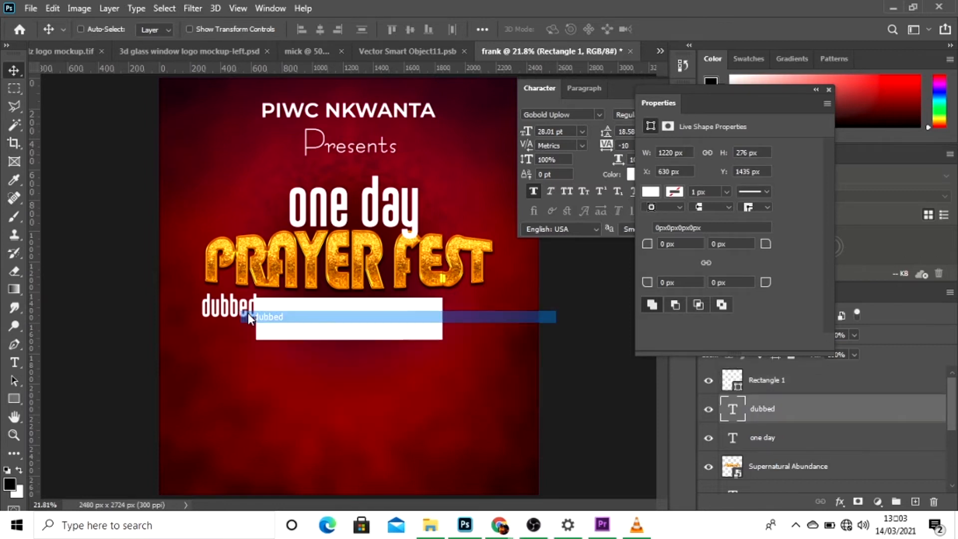
pyautogui.moveTo(239, 309); pyautogui.dragTo(230, 321)
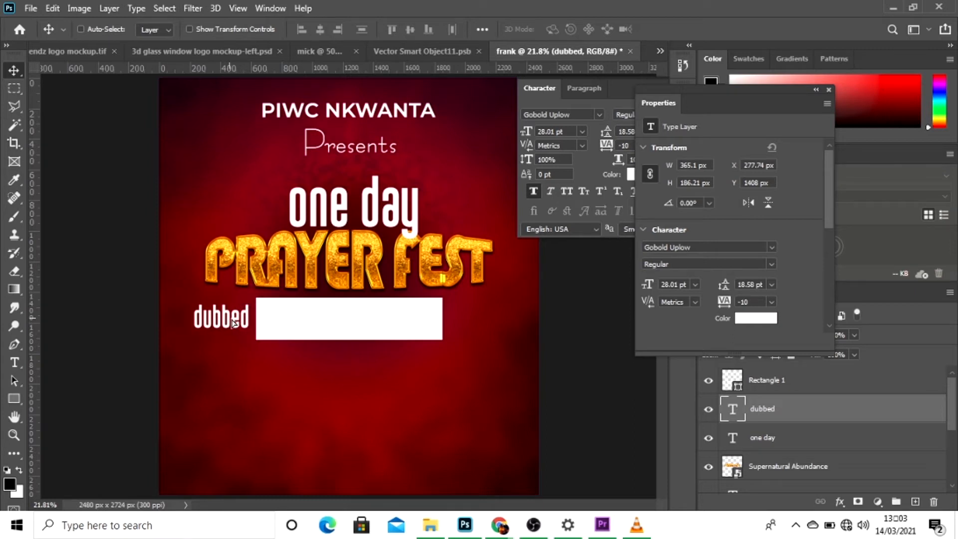
pyautogui.press('Right')
pyautogui.press('Right')
pyautogui.press('Right')
pyautogui.press('Right')
pyautogui.press('Right')
pyautogui.press('Right')
pyautogui.press('Right')
pyautogui.press('Right')
pyautogui.press('Right')
pyautogui.press('Right')
pyautogui.press('Right')
pyautogui.press('Right')
pyautogui.press('Right')
pyautogui.press('Right')
pyautogui.press('Right')
pyautogui.press('Right')
pyautogui.press('Right')
pyautogui.press('Right')
pyautogui.press('Right')
pyautogui.press('Right')
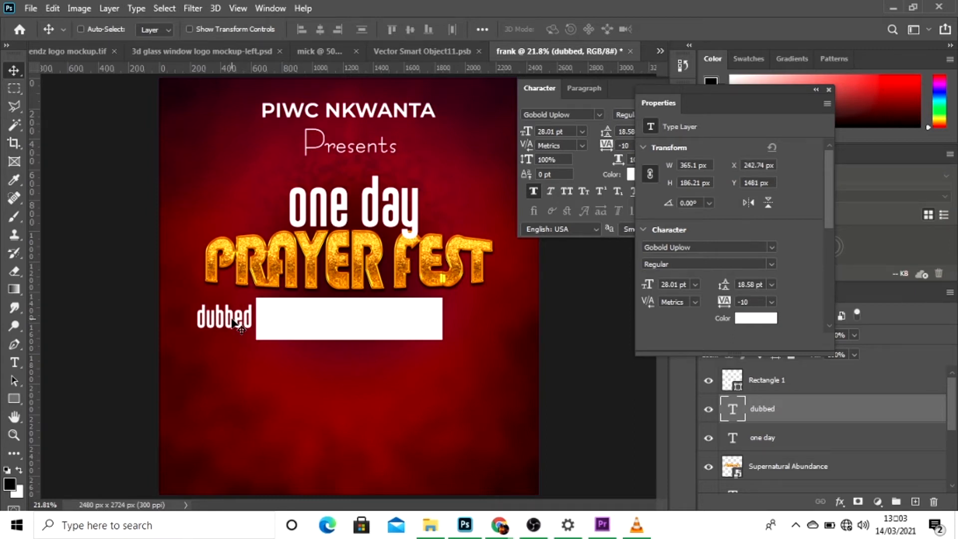
pyautogui.press('Up')
pyautogui.press('Up')
pyautogui.press('Up')
pyautogui.press('Up')
pyautogui.press('Up')
pyautogui.press('Up')
pyautogui.press('Up')
pyautogui.press('Up')
pyautogui.press('Up')
pyautogui.press('Up')
pyautogui.press('Up')
pyautogui.press('Up')
pyautogui.press('Up')
pyautogui.press('Up')
pyautogui.press('Up')
pyautogui.press('Up')
pyautogui.press('Up')
pyautogui.press('Up')
pyautogui.press('Up')
pyautogui.press('Up')
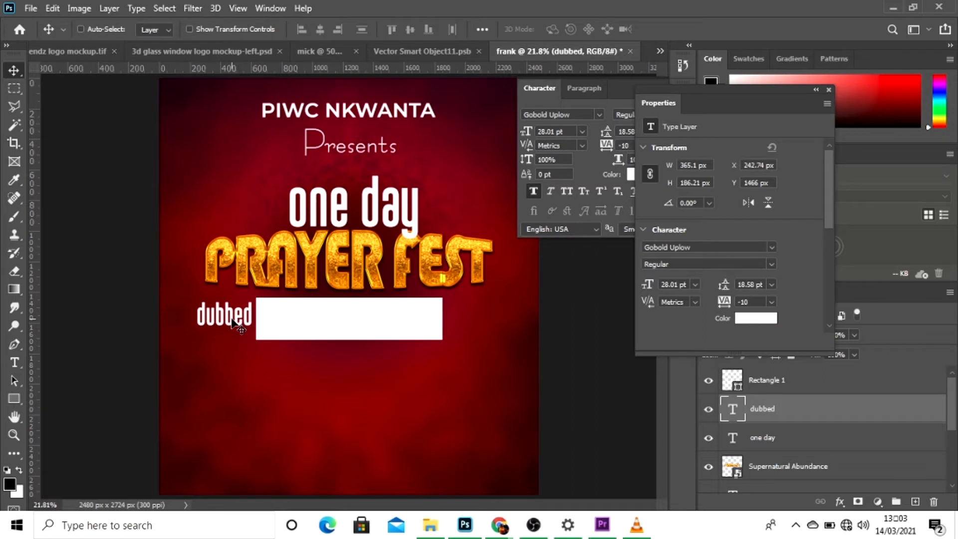
pyautogui.press('Up')
pyautogui.press('Up')
pyautogui.press('Up')
pyautogui.press('Up')
pyautogui.press('Up')
pyautogui.press('Up')
pyautogui.press('Up')
pyautogui.press('Up')
pyautogui.press('Up')
pyautogui.press('Up')
pyautogui.press('Up')
pyautogui.press('Up')
pyautogui.press('Up')
pyautogui.press('Up')
pyautogui.press('Up')
pyautogui.press('Up')
pyautogui.press('Up')
pyautogui.press('Up')
pyautogui.press('Up')
pyautogui.press('Up')
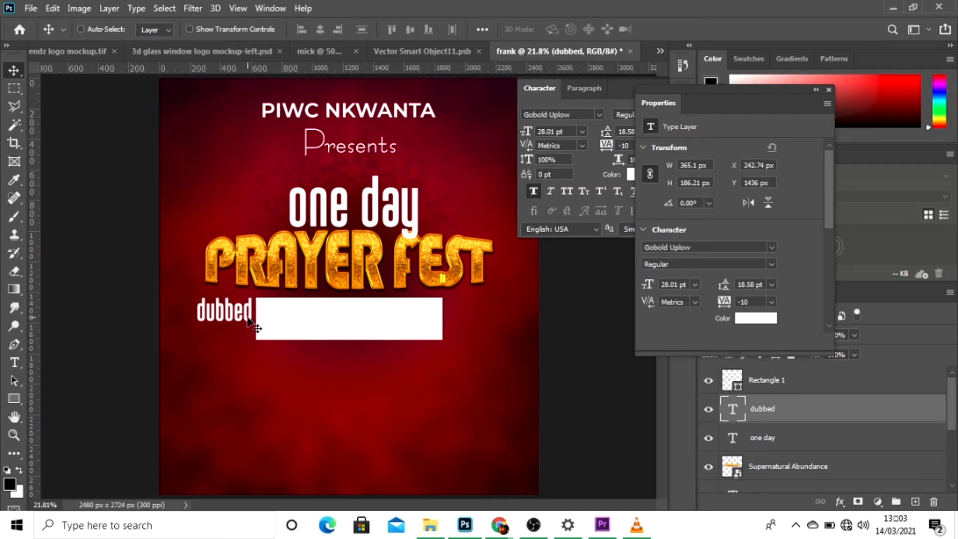
# Add the text "pray until something happens" below the white rectangle.
pyautogui.press('t')
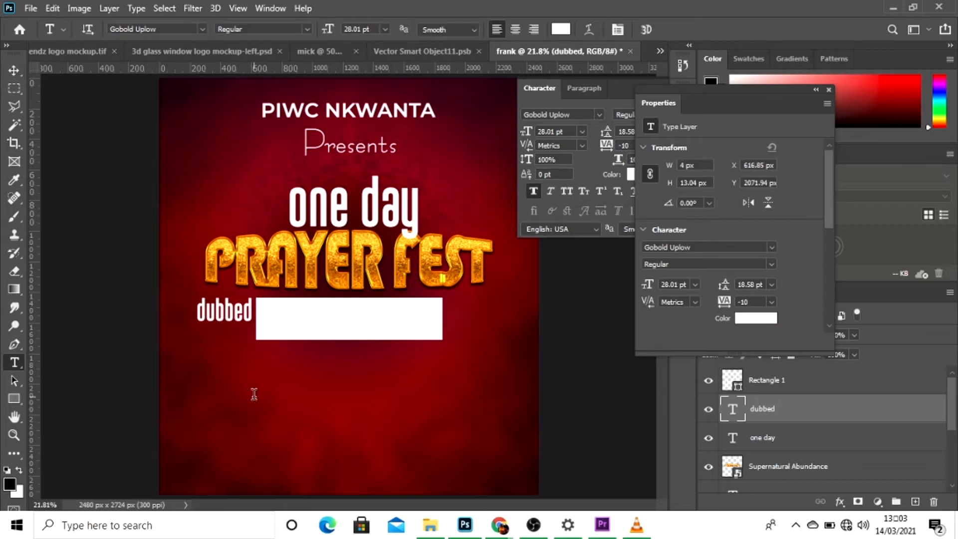
pyautogui.click(254, 394)
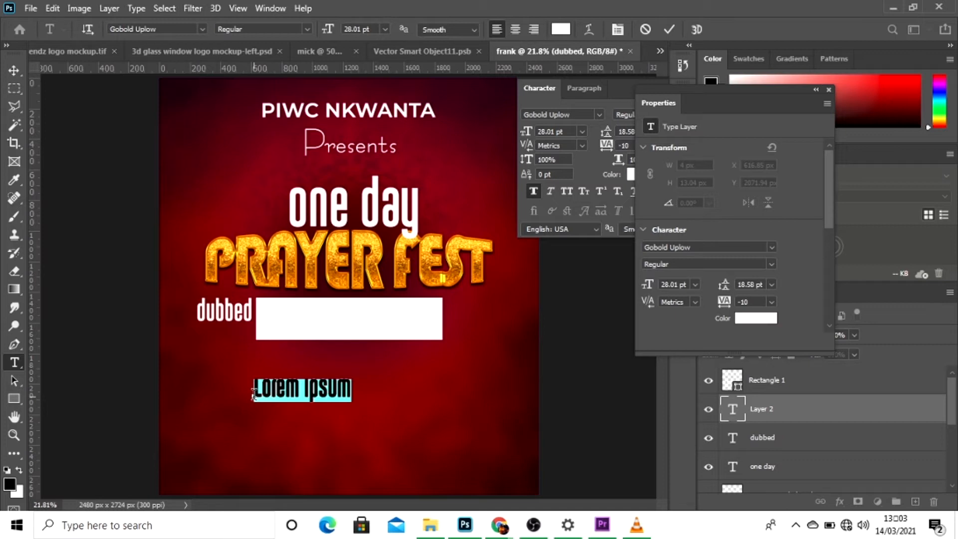
pyautogui.press('BackSpace')
pyautogui.write('pra')
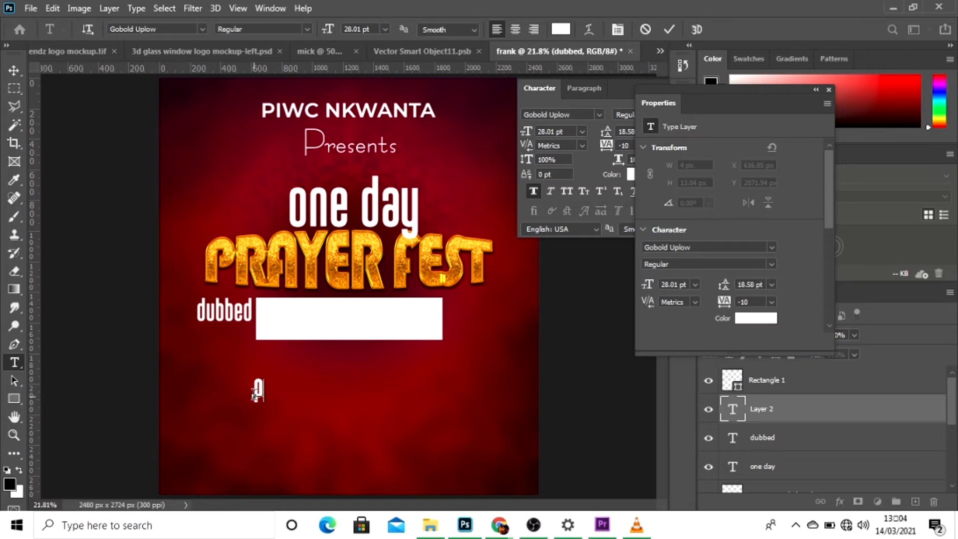
pyautogui.write('y')
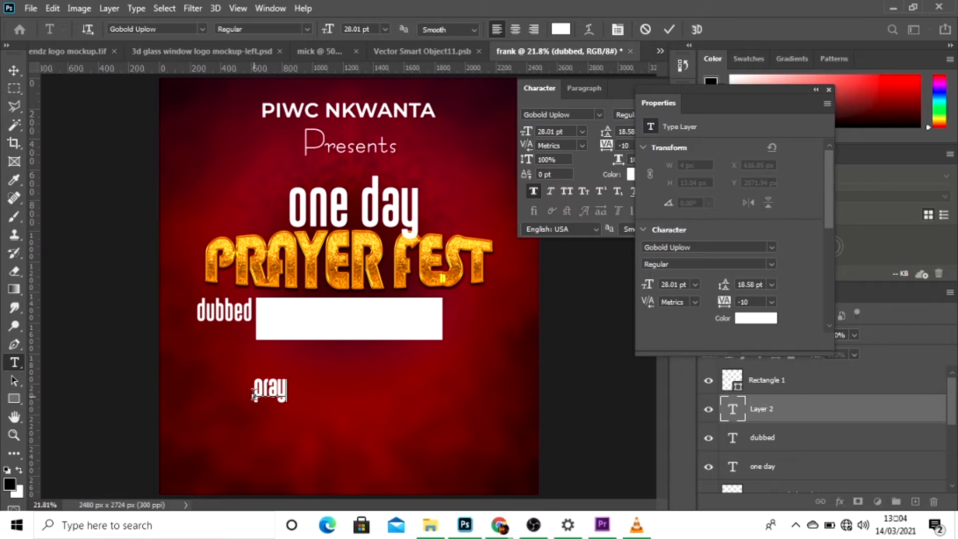
pyautogui.write(' until')
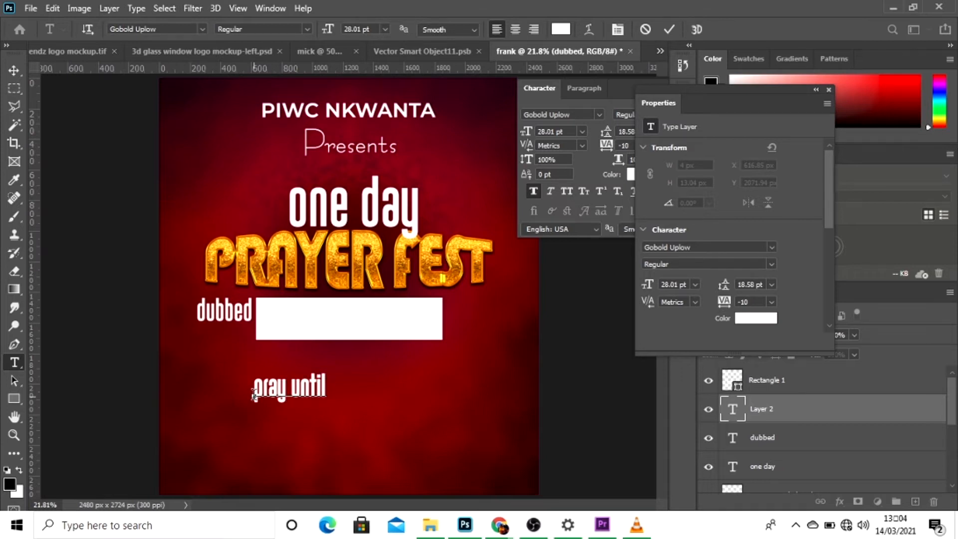
pyautogui.write(' some')
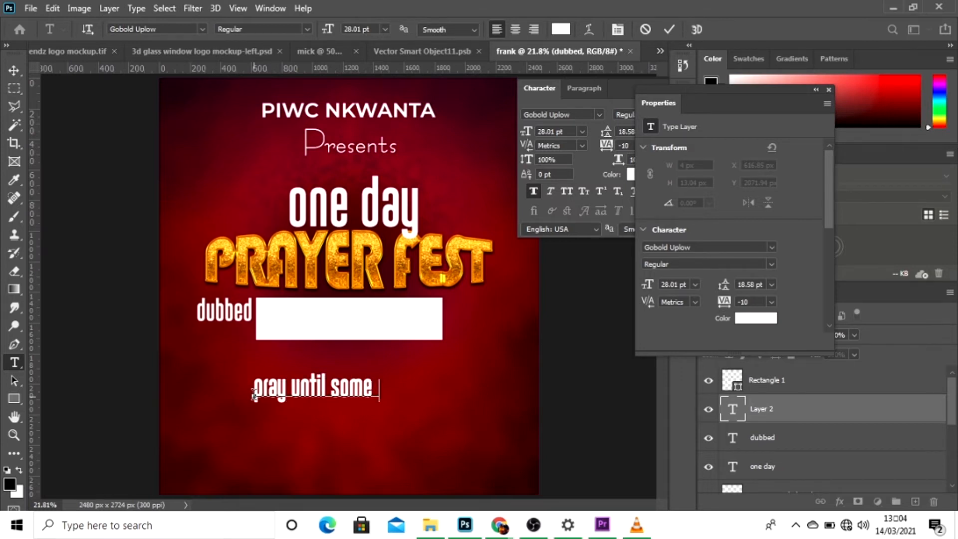
pyautogui.write('thing happens')
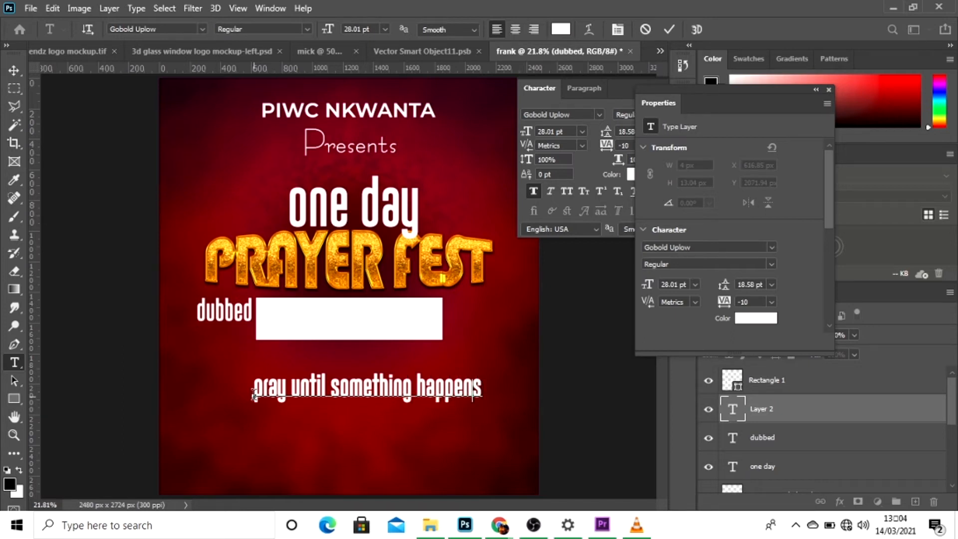
# Put the word "happens" on a second line beneath "pray until something".
pyautogui.press('BackSpace')
pyautogui.press('BackSpace')
pyautogui.press('BackSpace')
pyautogui.press('BackSpace')
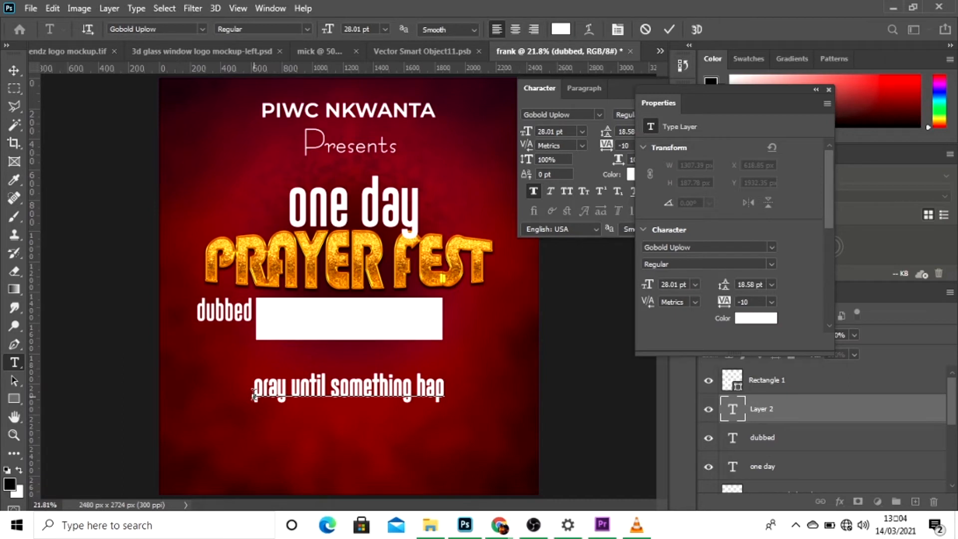
pyautogui.press('BackSpace')
pyautogui.press('BackSpace')
pyautogui.press('BackSpace')
pyautogui.press('BackSpace')
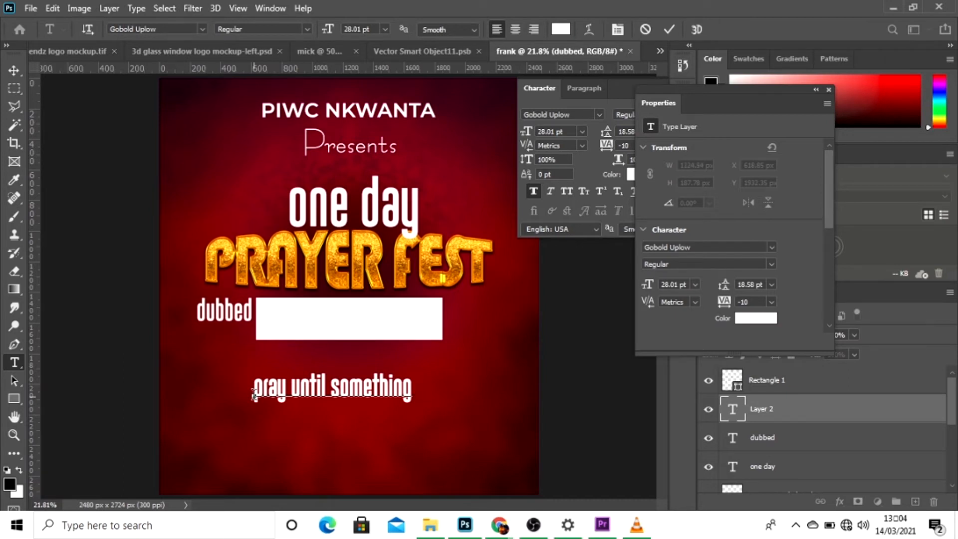
pyautogui.write('ha')
pyautogui.write('happens')
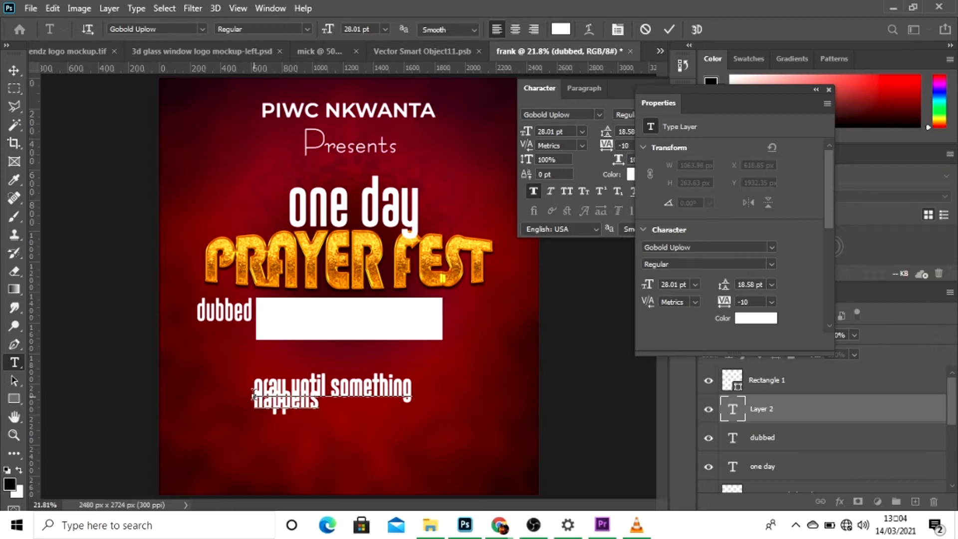
pyautogui.write('u')
pyautogui.write('push')
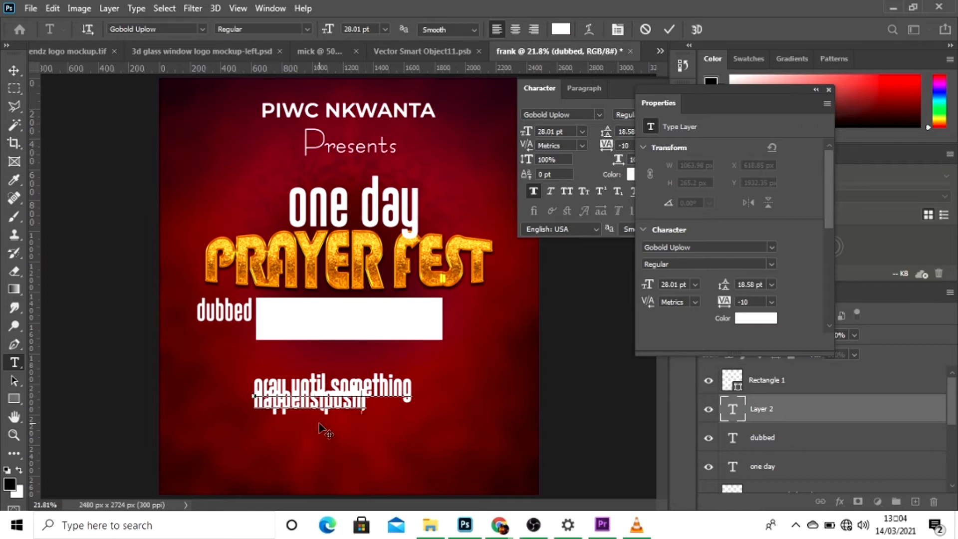
# Set the whole slogan text to 39.58 pt leading and all caps.
pyautogui.hotkey('ctrl', 'a')
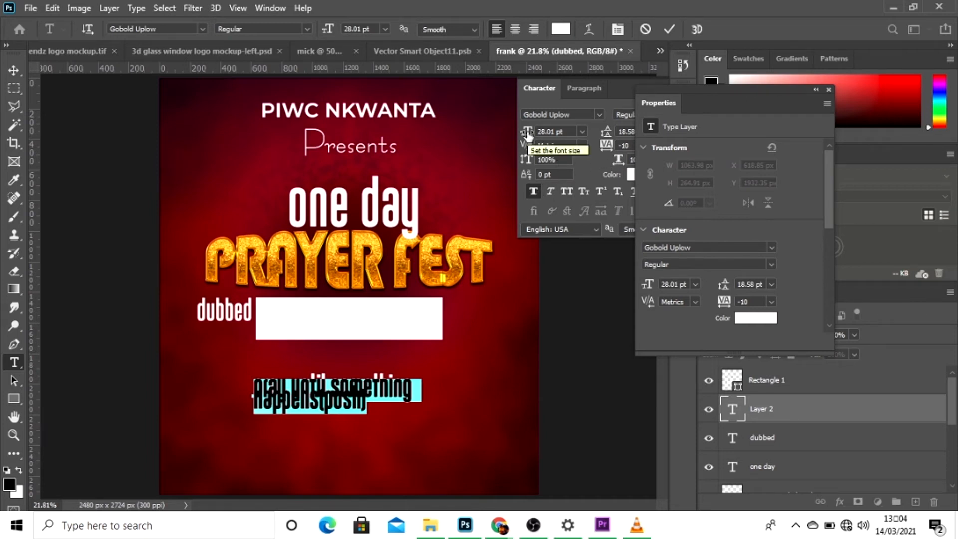
pyautogui.click(828, 91)
pyautogui.moveTo(606, 134); pyautogui.dragTo(624, 137)
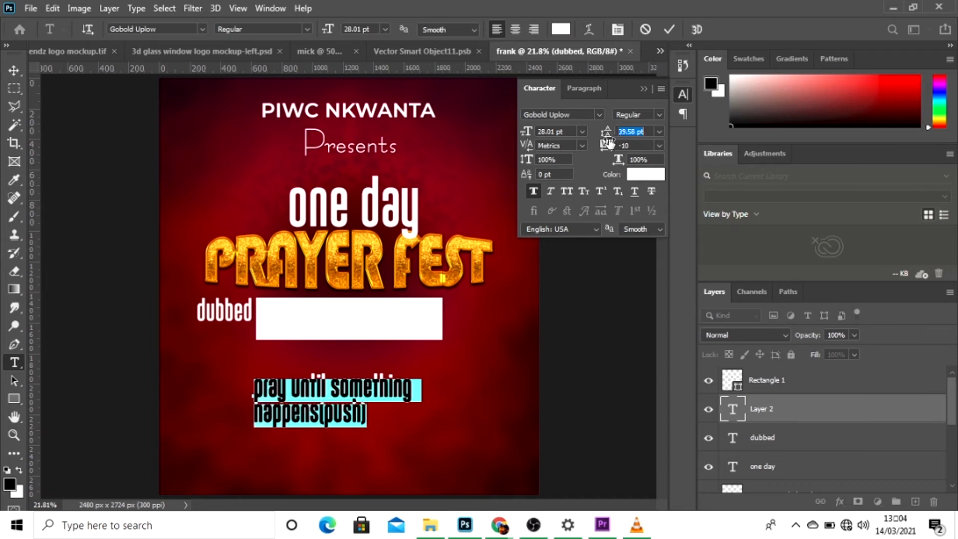
pyautogui.click(563, 189)
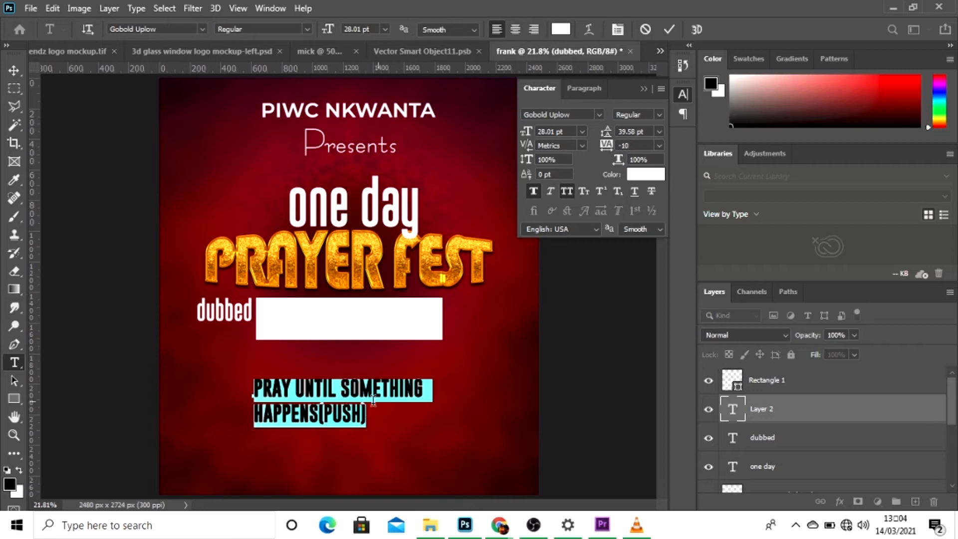
# Indent the "HAPPENS(PUSH)" line with spaces and tighten the slogan's leading to 32.58 pt.
pyautogui.click(252, 414)
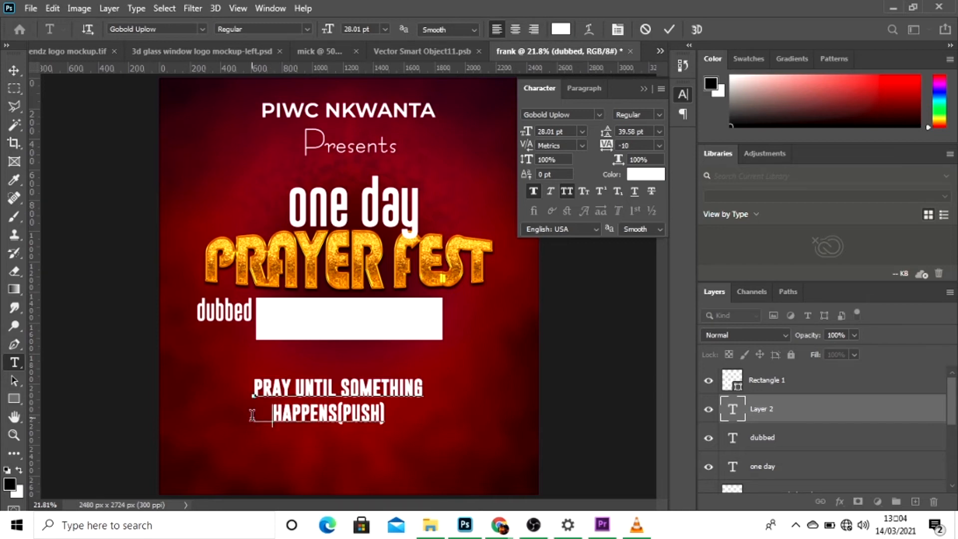
pyautogui.hotkey('ctrl', 'a')
pyautogui.moveTo(606, 131); pyautogui.dragTo(602, 133)
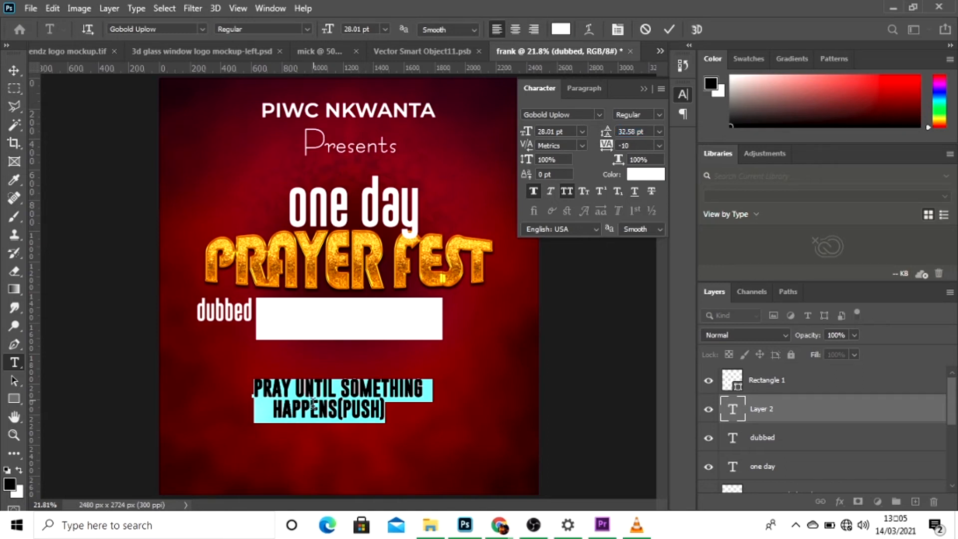
# Change the slogan text's colour to black.
pyautogui.click(645, 174)
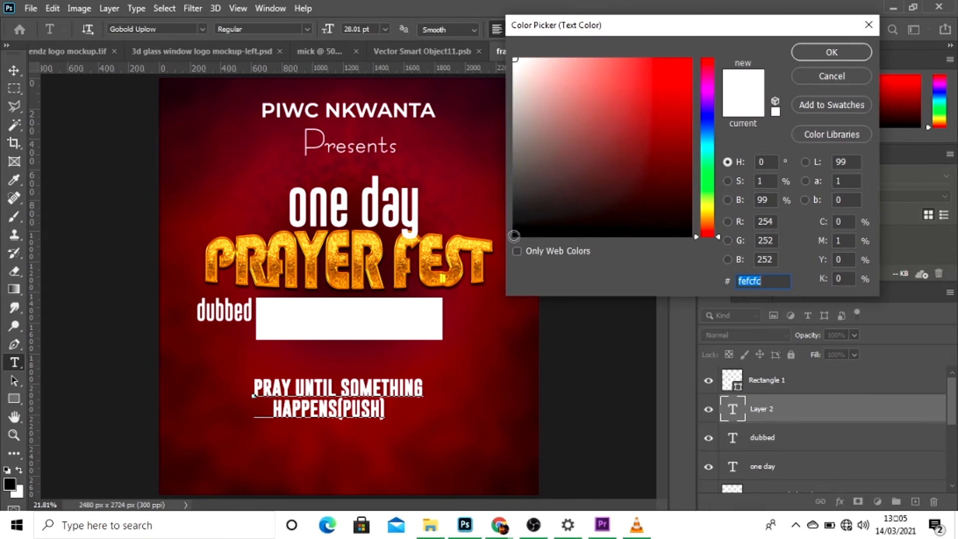
pyautogui.click(514, 236)
pyautogui.click(822, 54)
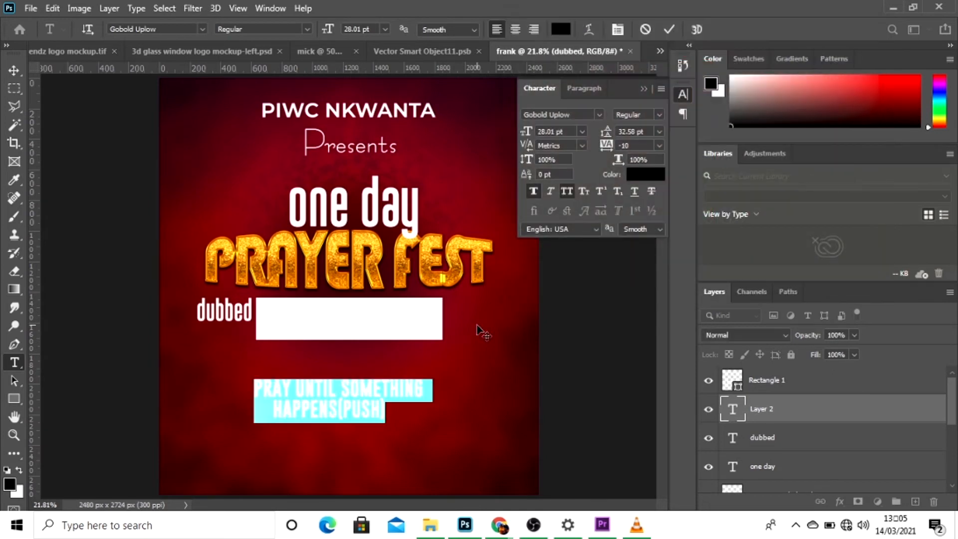
# Place the slogan text over the white rectangle and stack its layer above Rectangle 1.
pyautogui.moveTo(369, 467); pyautogui.dragTo(377, 380)
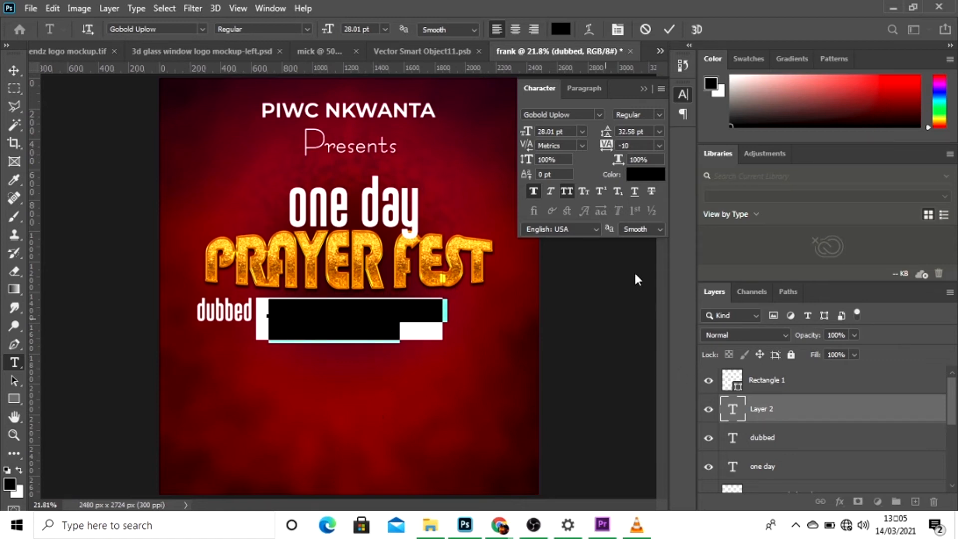
pyautogui.click(671, 31)
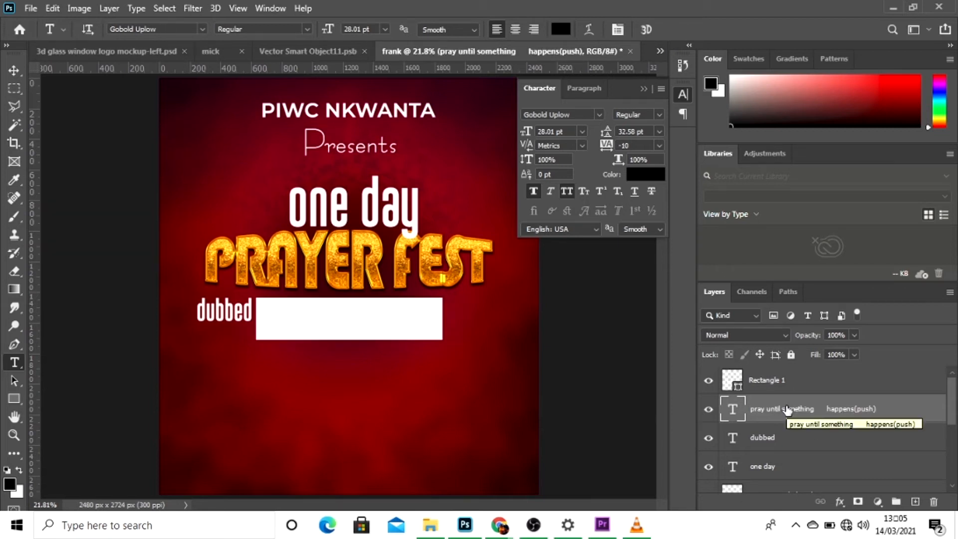
pyautogui.moveTo(787, 411); pyautogui.dragTo(781, 368)
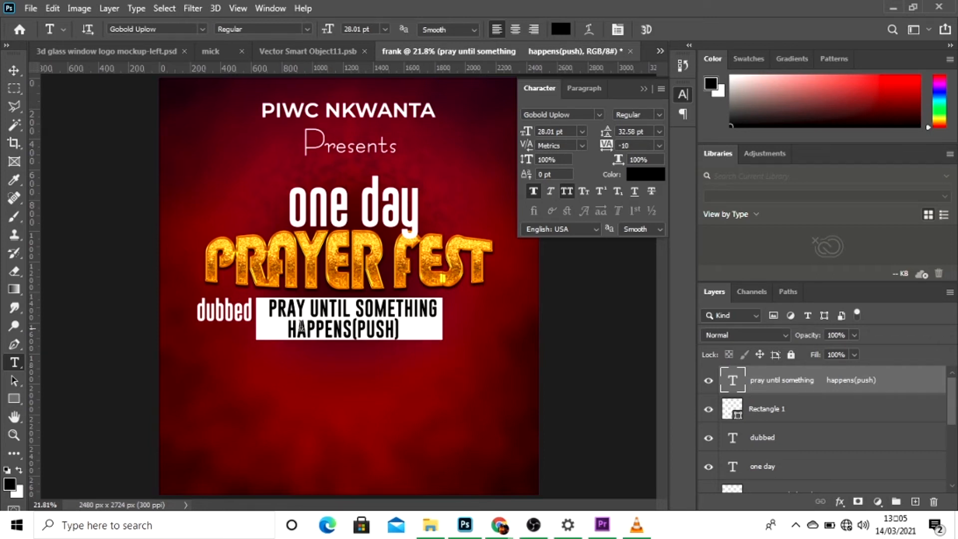
# Draw a thin rectangle about 368 by 14 px below "dubbed" and fill it with white.
pyautogui.click(14, 400)
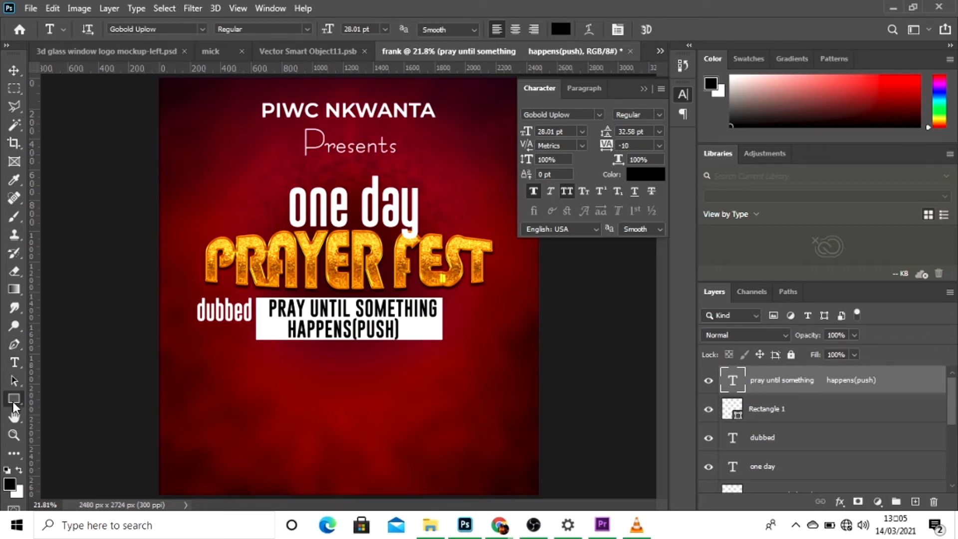
pyautogui.moveTo(196, 357); pyautogui.dragTo(252, 358)
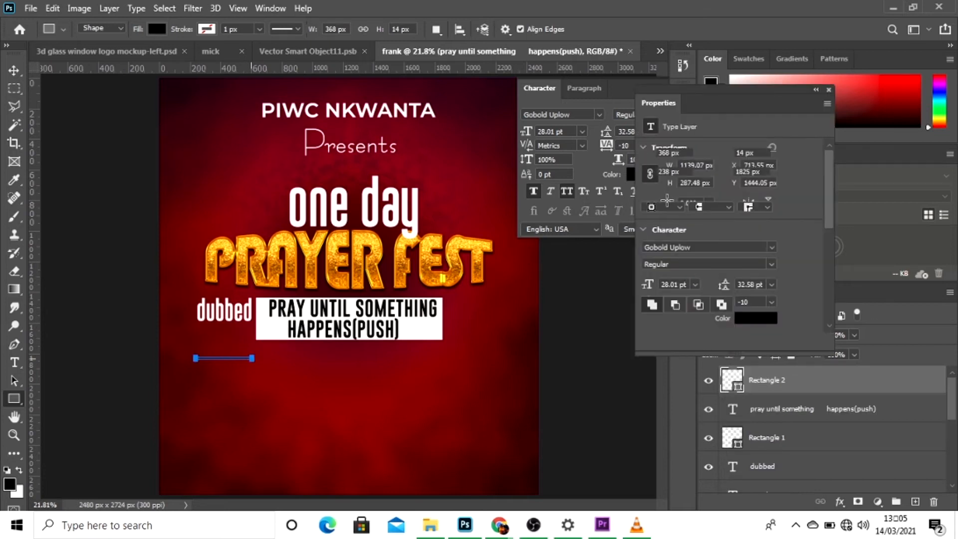
pyautogui.click(651, 192)
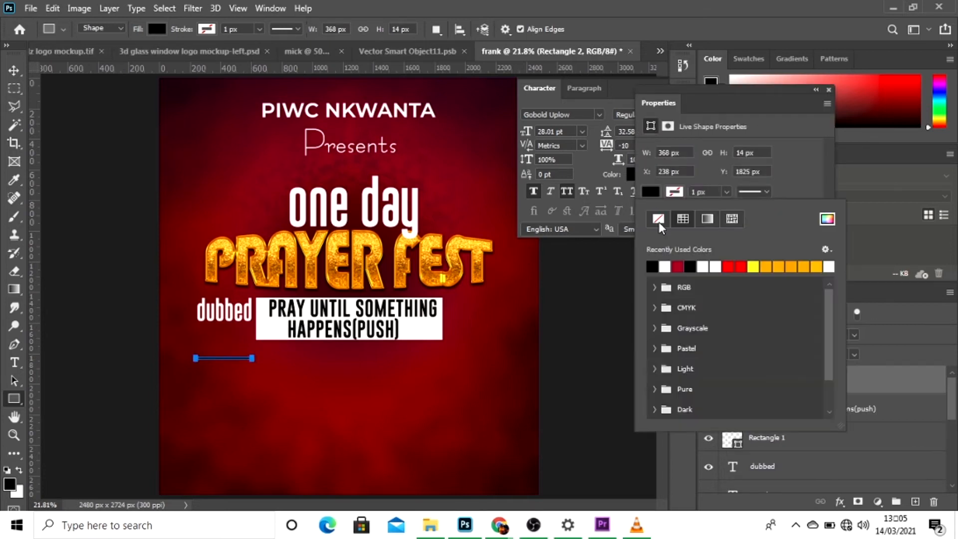
pyautogui.click(665, 265)
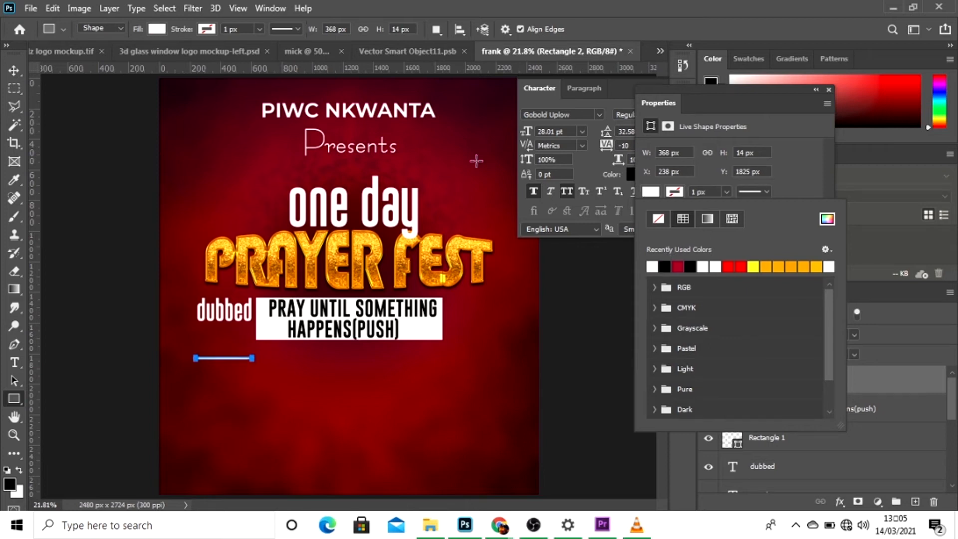
# Position the thin white line under the word "dubbed" at about X 232 px, Y 1653 px.
pyautogui.click(14, 71)
pyautogui.moveTo(232, 384); pyautogui.dragTo(227, 347)
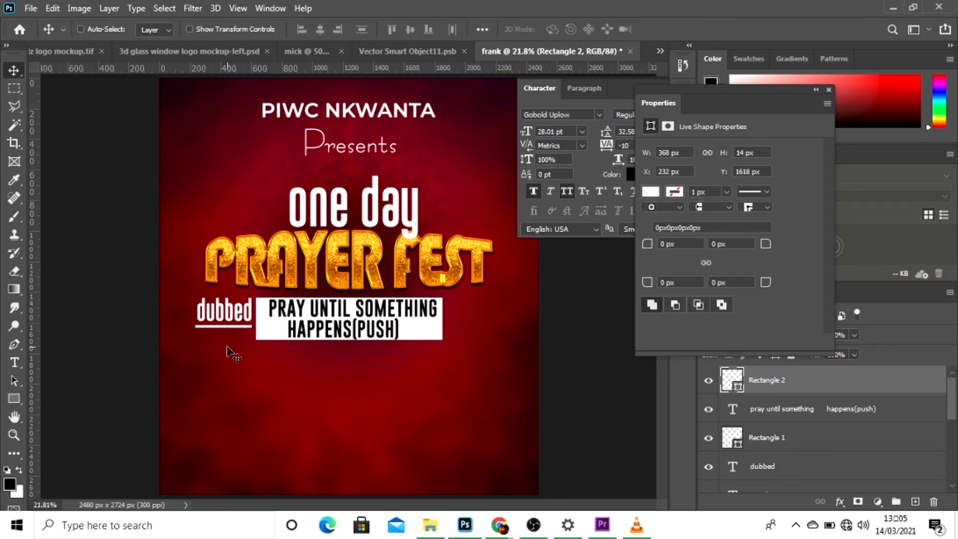
pyautogui.hotkey('shift', 'Down')
pyautogui.hotkey('shift', 'Down')
pyautogui.hotkey('shift', 'Down')
pyautogui.press('Down')
pyautogui.press('Down')
pyautogui.press('Down')
pyautogui.press('Down')
pyautogui.press('Down')
pyautogui.press('Down')
pyautogui.press('Up')
pyautogui.press('Up')
pyautogui.press('Up')
pyautogui.press('Up')
pyautogui.press('Up')
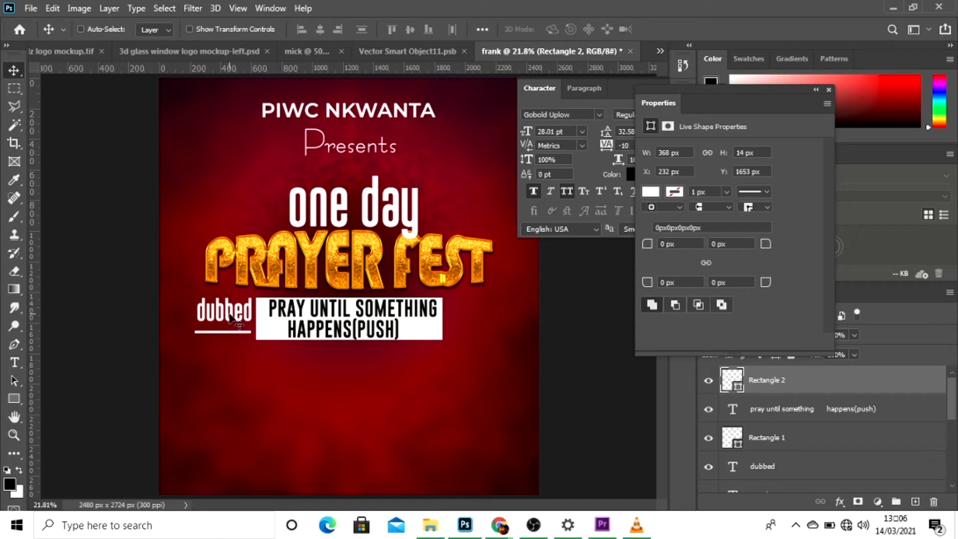
# Lower the "dubbed" text to about Y 1481 px so it sits just above its underline.
pyautogui.rightClick(245, 326)
pyautogui.click(246, 324)
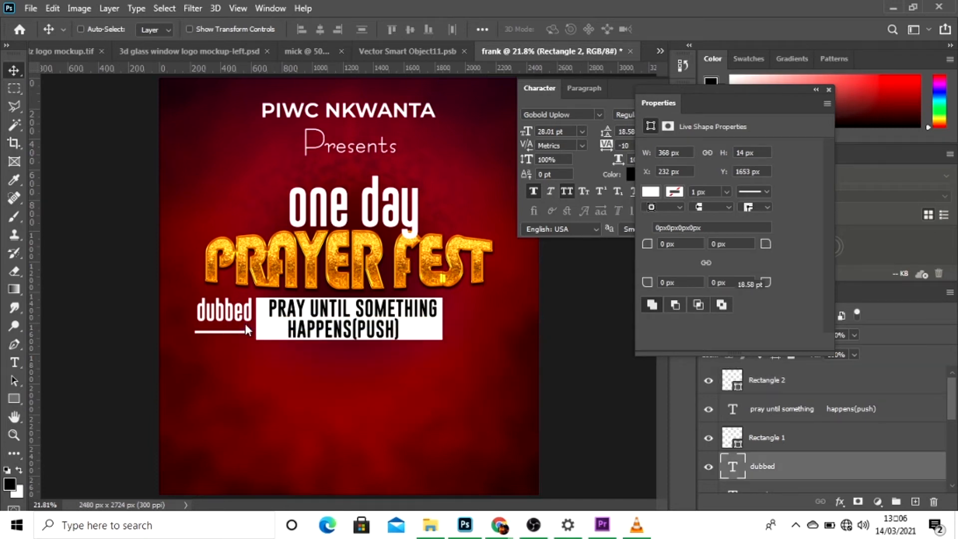
pyautogui.press('Down')
pyautogui.press('Down')
pyautogui.press('Down')
pyautogui.press('Down')
pyautogui.press('Down')
pyautogui.press('Down')
pyautogui.press('Down')
pyautogui.press('Down')
pyautogui.press('Down')
pyautogui.press('Down')
pyautogui.press('Down')
pyautogui.press('Down')
pyautogui.press('Down')
pyautogui.press('Down')
pyautogui.press('Down')
pyautogui.press('Down')
pyautogui.press('Down')
pyautogui.press('Down')
pyautogui.press('Down')
pyautogui.press('Down')
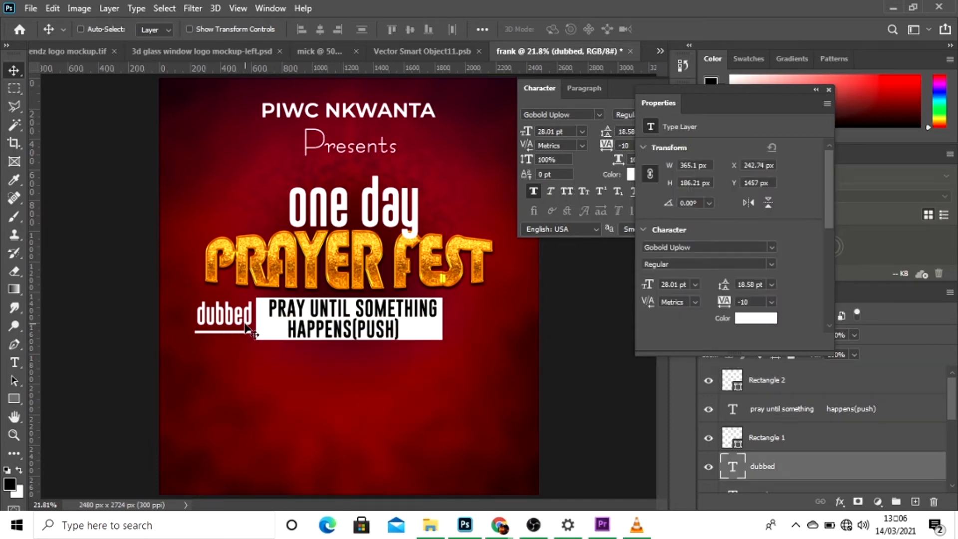
pyautogui.press('Down')
pyautogui.press('Down')
pyautogui.press('Down')
pyautogui.press('Down')
pyautogui.press('Down')
pyautogui.press('Down')
pyautogui.press('Down')
pyautogui.press('Down')
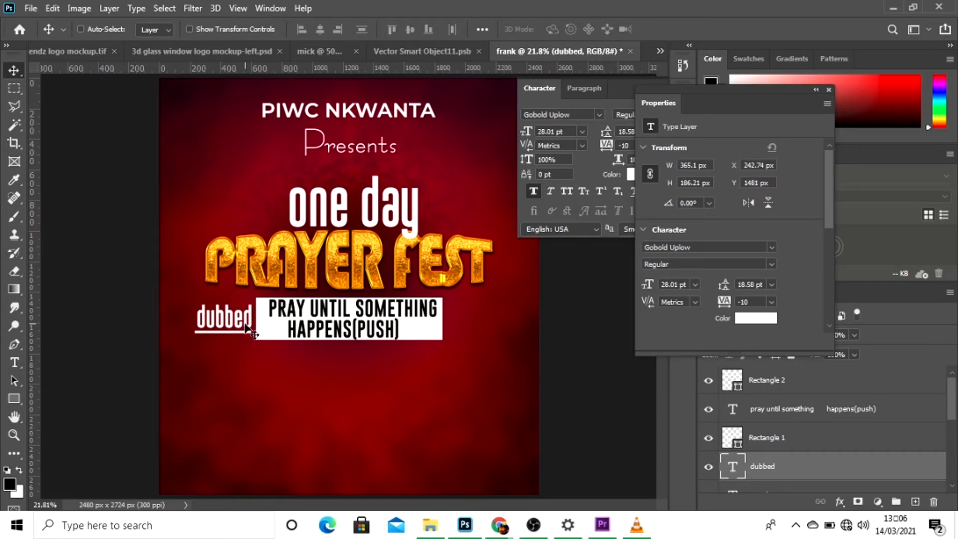
# Duplicate the white rectangle behind the slogan and offset the copy horizontally to X 674 px.
pyautogui.rightClick(438, 335)
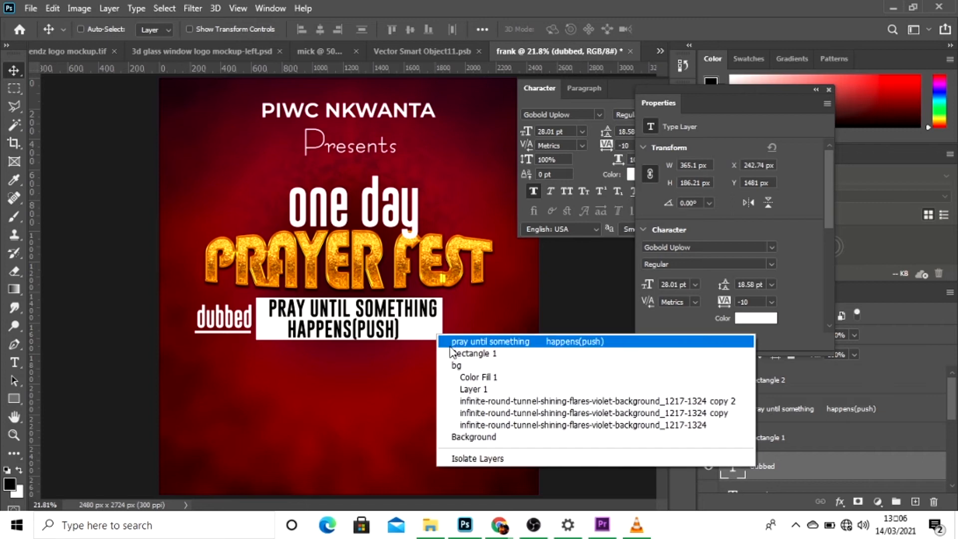
pyautogui.click(452, 353)
pyautogui.moveTo(439, 340); pyautogui.dragTo(439, 338)
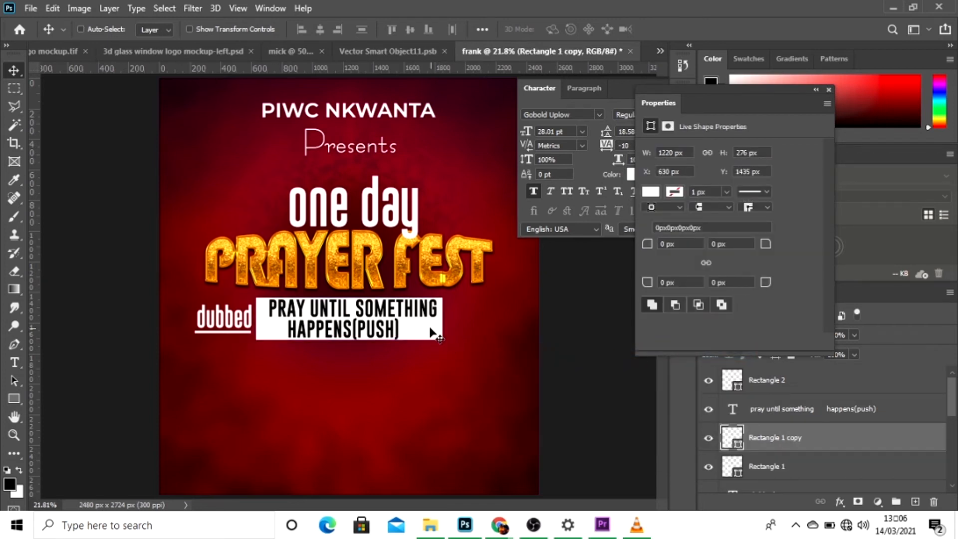
pyautogui.press('Right')
pyautogui.press('Right')
pyautogui.press('Right')
pyautogui.press('Right')
pyautogui.press('Right')
pyautogui.press('Right')
pyautogui.press('Right')
pyautogui.press('Right')
pyautogui.press('Right')
pyautogui.press('Right')
pyautogui.press('Right')
pyautogui.press('Right')
pyautogui.press('Right')
pyautogui.press('Right')
pyautogui.press('Right')
pyautogui.press('Right')
pyautogui.press('Right')
pyautogui.press('Right')
pyautogui.press('Right')
pyautogui.press('Right')
# Rasterize the rectangle copy and delete all of it except a narrow strip at its right end, using a polygonal selection.
pyautogui.rightClick(807, 446)
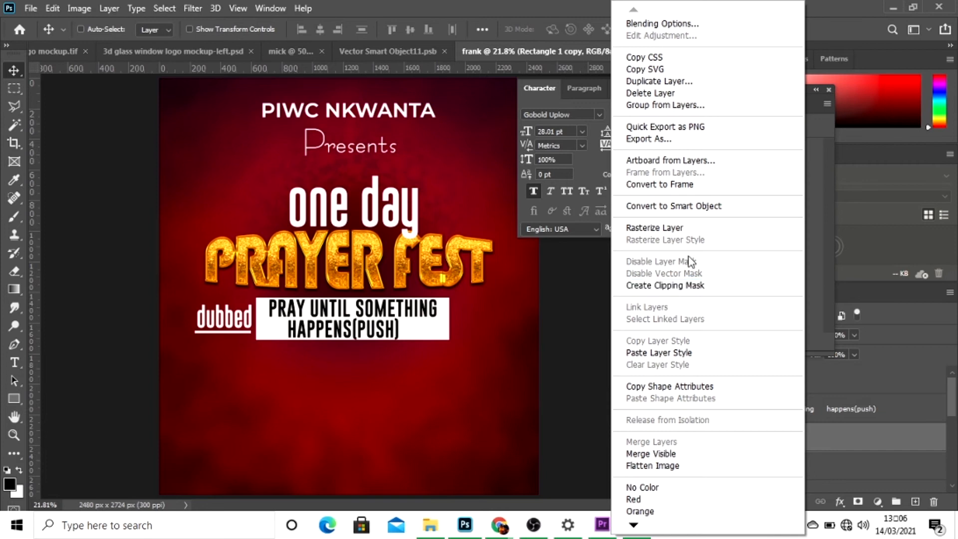
pyautogui.click(675, 227)
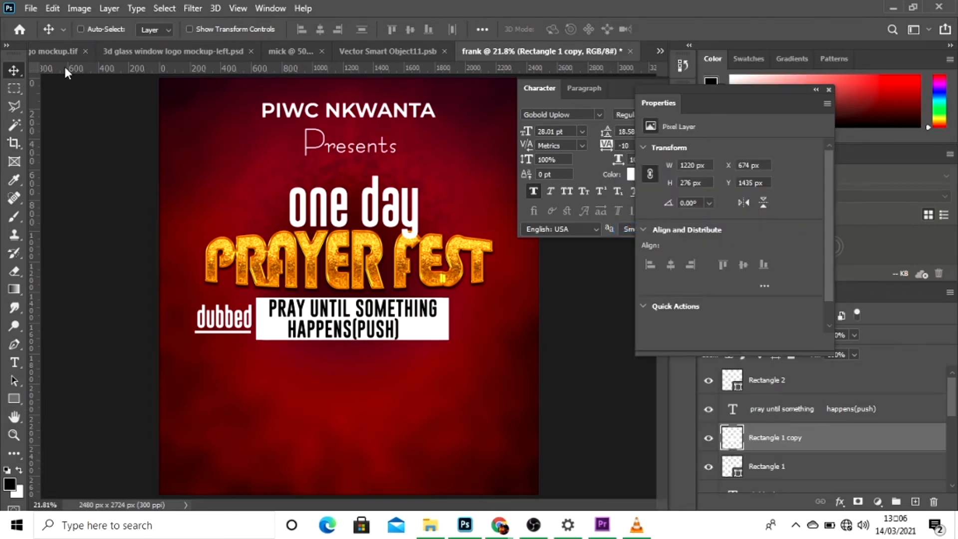
pyautogui.click(12, 105)
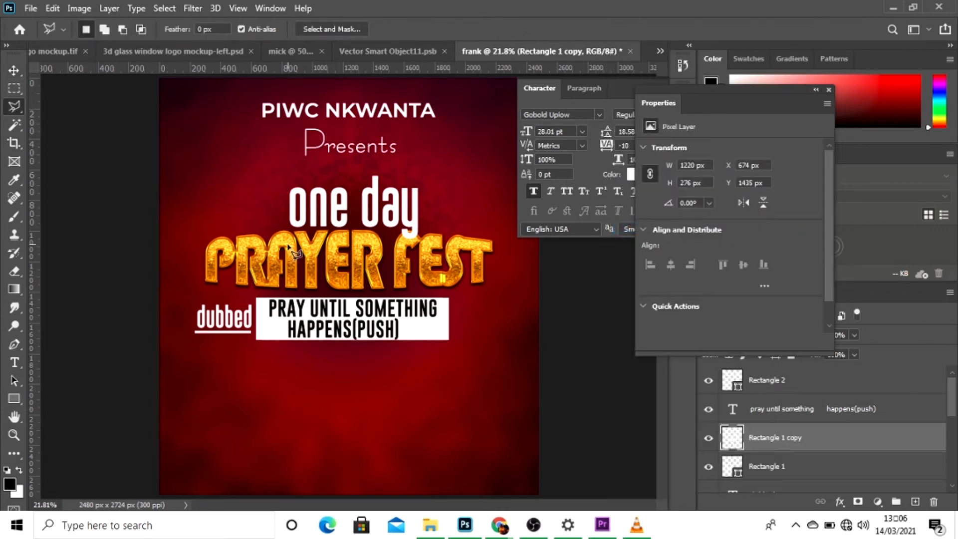
pyautogui.click(438, 292)
pyautogui.click(437, 344)
pyautogui.click(233, 354)
pyautogui.click(251, 244)
pyautogui.click(442, 265)
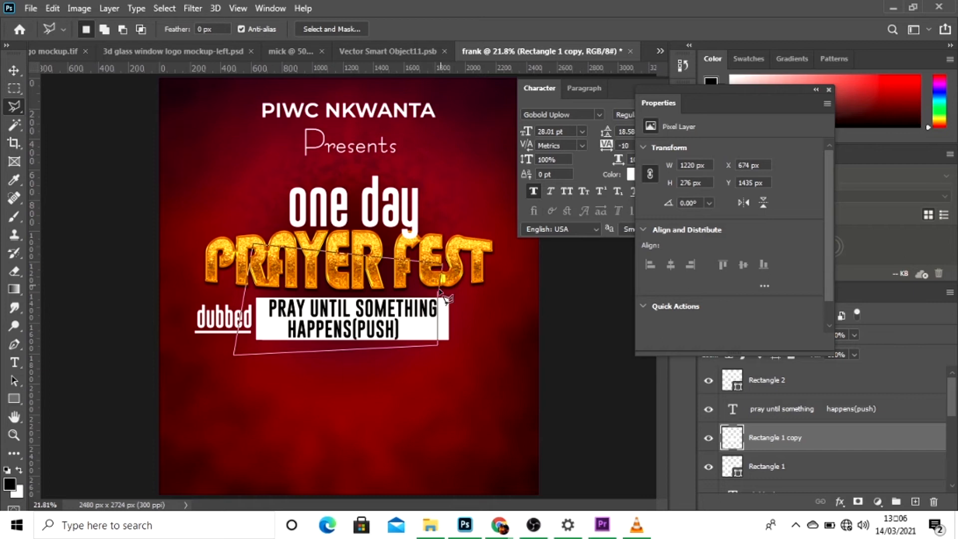
pyautogui.click(439, 294)
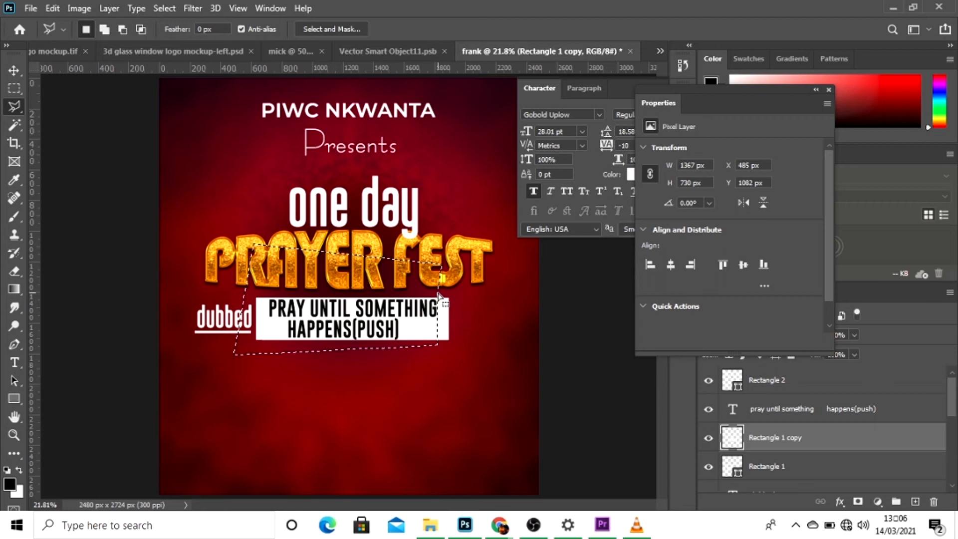
pyautogui.press('Delete')
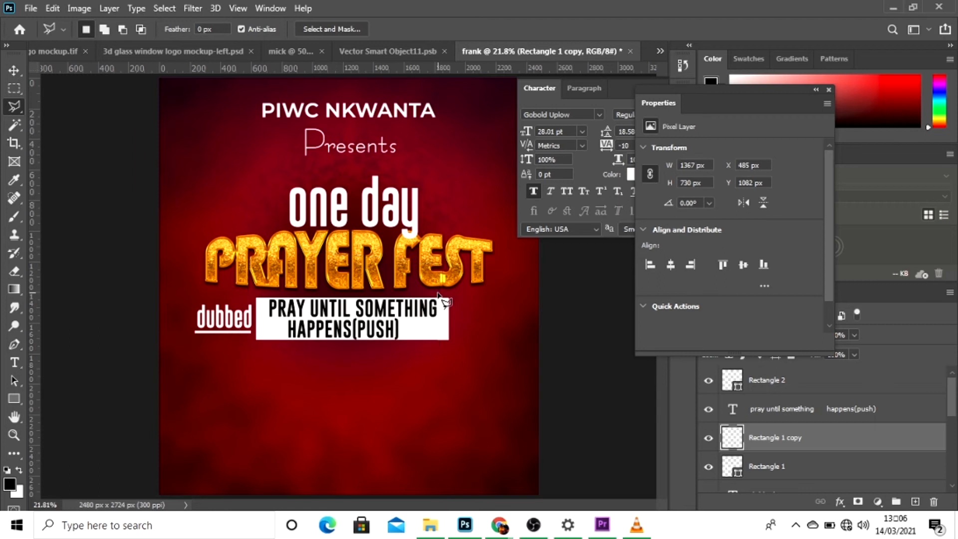
pyautogui.hotkey('ctrl', 'd')
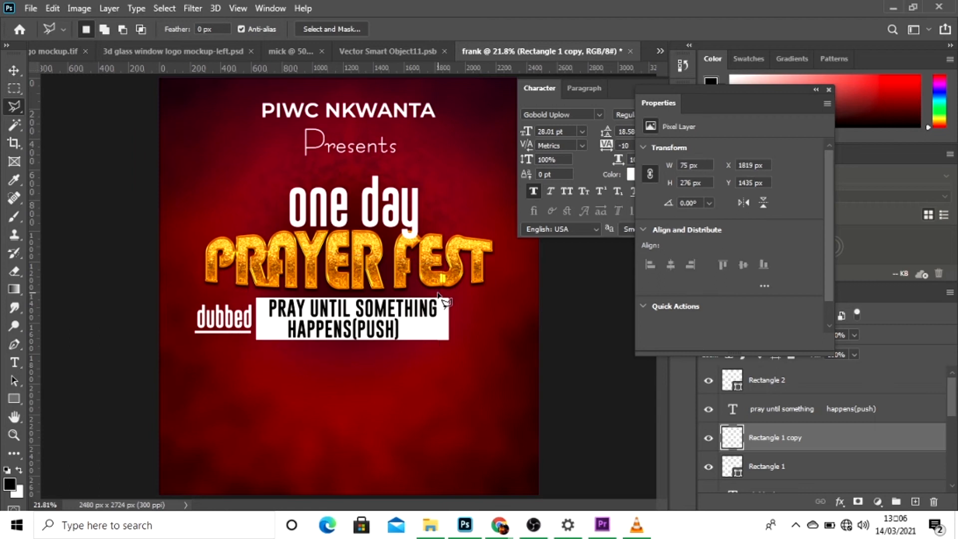
# Nudge the narrow white strip to about X 1870 px, leaving a slim gap beside the slogan box.
pyautogui.click(20, 67)
pyautogui.press('Right')
pyautogui.press('Right')
pyautogui.press('Right')
pyautogui.press('Right')
pyautogui.press('Right')
pyautogui.press('Right')
pyautogui.press('Right')
pyautogui.press('Right')
pyautogui.press('Right')
pyautogui.press('Right')
pyautogui.press('Right')
pyautogui.press('Right')
pyautogui.press('Right')
pyautogui.press('Right')
pyautogui.press('Right')
pyautogui.press('Right')
pyautogui.press('Right')
pyautogui.press('Right')
pyautogui.press('Right')
pyautogui.press('Right')
pyautogui.press('Right')
pyautogui.press('Right')
pyautogui.press('Right')
pyautogui.press('Right')
pyautogui.press('Right')
pyautogui.press('Right')
pyautogui.press('Right')
pyautogui.press('Right')
pyautogui.press('Right')
pyautogui.press('Right')
pyautogui.press('Right')
pyautogui.press('Right')
pyautogui.press('Right')
pyautogui.press('Right')
pyautogui.press('Right')
pyautogui.press('Right')
pyautogui.press('Right')
pyautogui.press('Right')
pyautogui.press('Right')
pyautogui.press('Right')
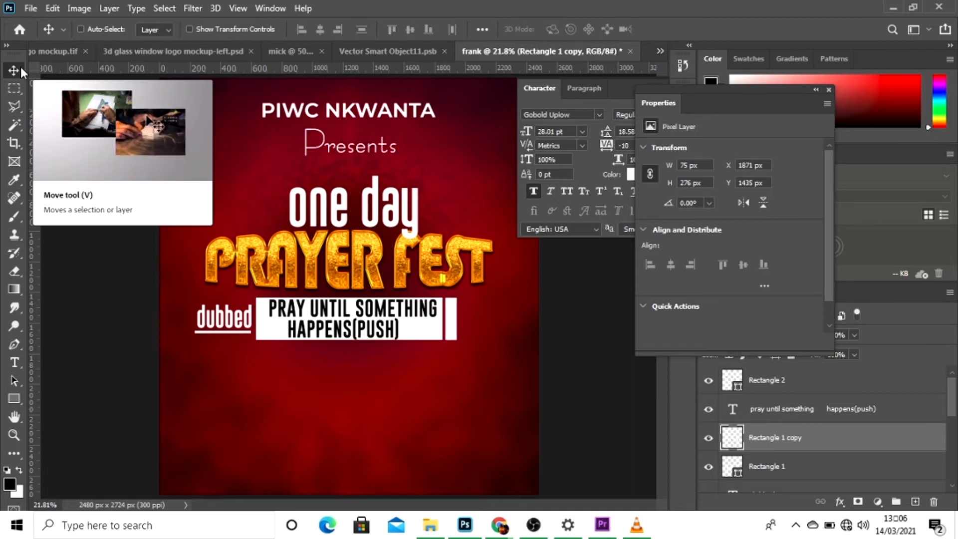
pyautogui.press('Left')
pyautogui.press('Left')
pyautogui.press('Left')
pyautogui.press('Left')
pyautogui.press('Left')
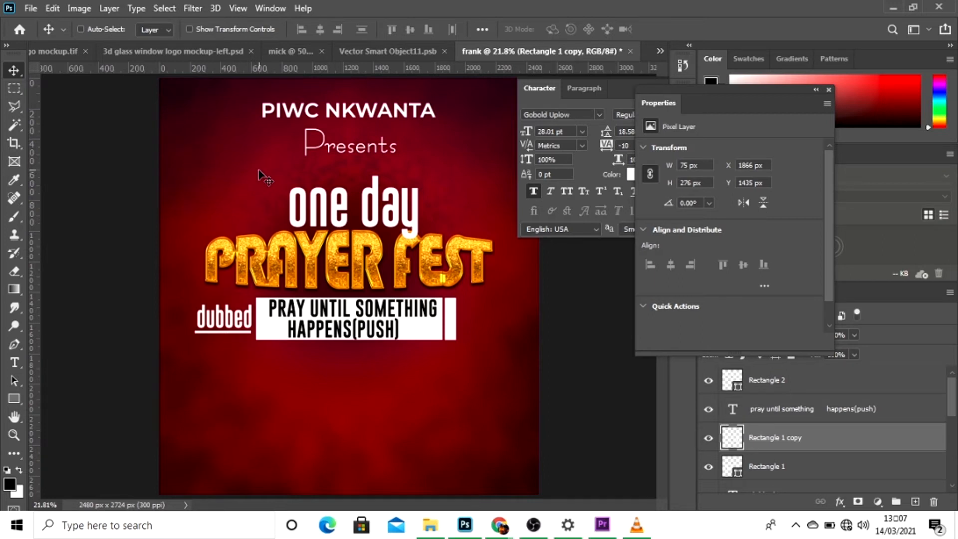
pyautogui.press('Right')
pyautogui.press('Right')
pyautogui.press('Right')
pyautogui.press('Right')
# Add the white text "theme" just below the slogan box, near the middle of the flyer.
pyautogui.press('t')
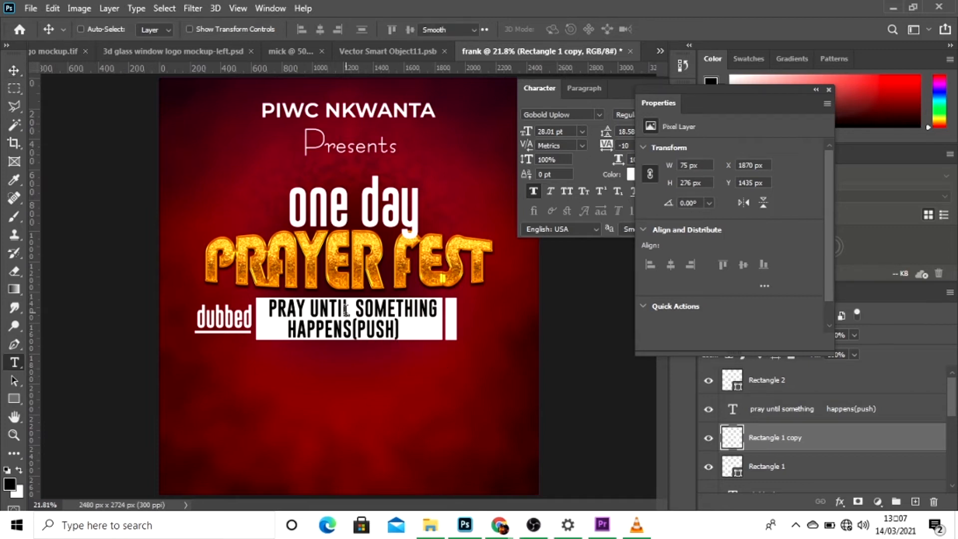
pyautogui.click(312, 380)
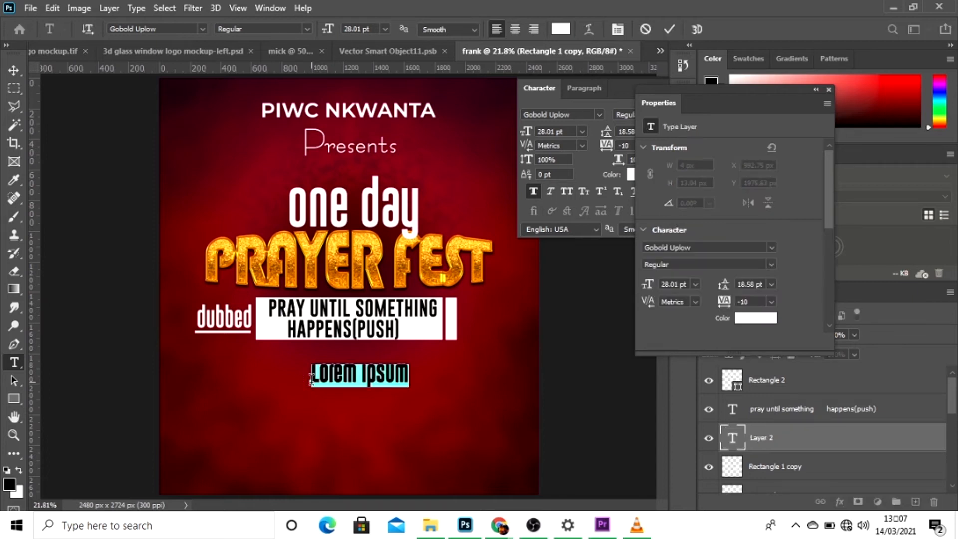
pyautogui.write('theme')
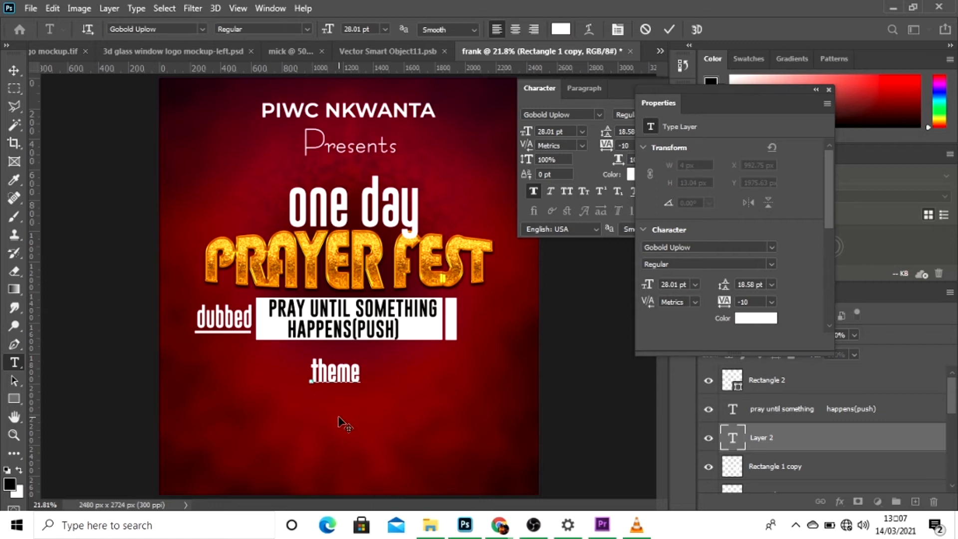
pyautogui.moveTo(343, 422); pyautogui.dragTo(350, 405)
pyautogui.click(671, 31)
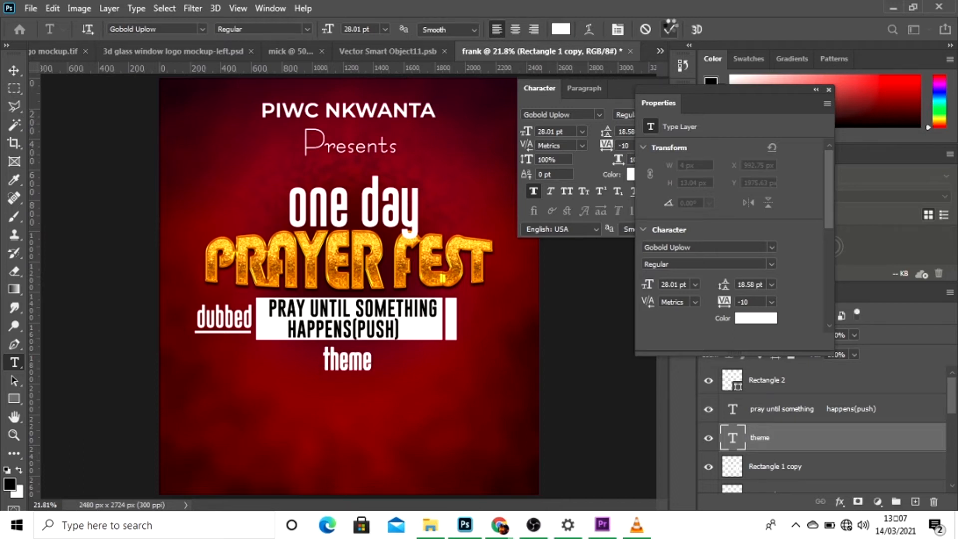
# Center the "theme" text and the "PRAY UNTIL SOMETHING HAPPENS(PUSH)" text horizontally on the canvas.
pyautogui.click(14, 70)
pyautogui.hotkey('ctrl', 'a')
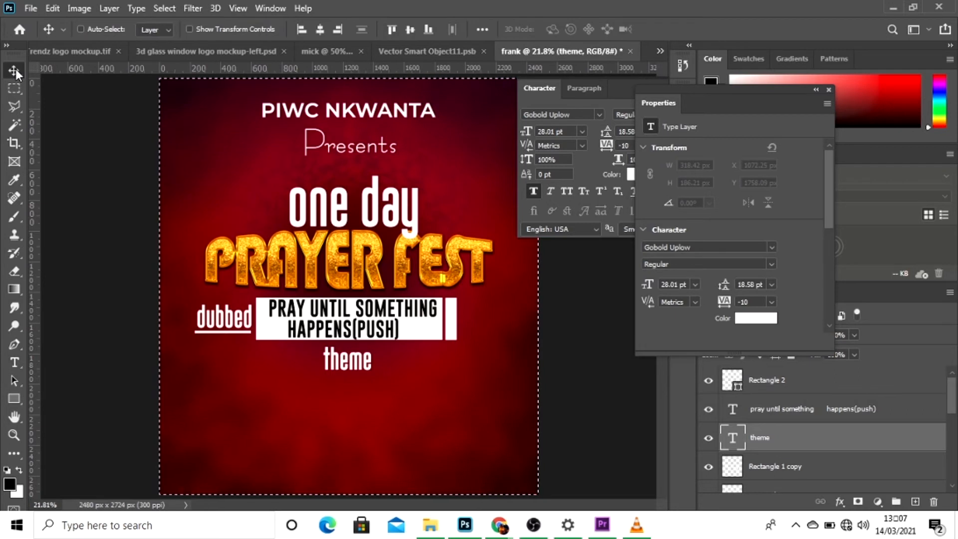
pyautogui.click(322, 36)
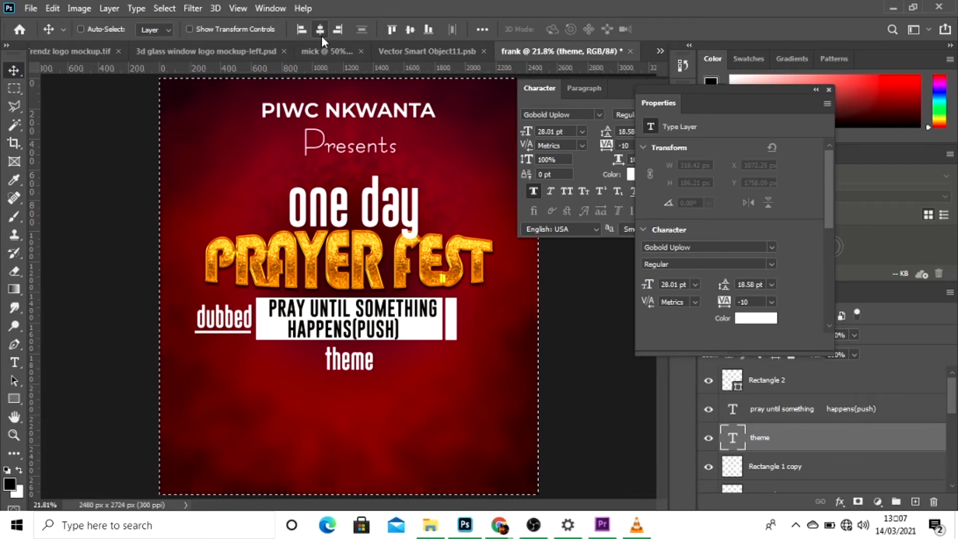
pyautogui.rightClick(398, 320)
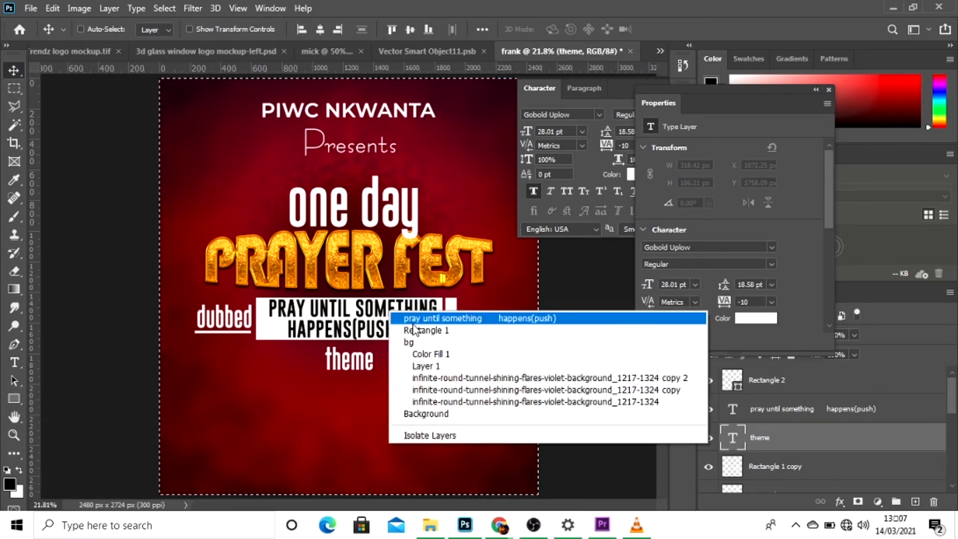
pyautogui.click(402, 311)
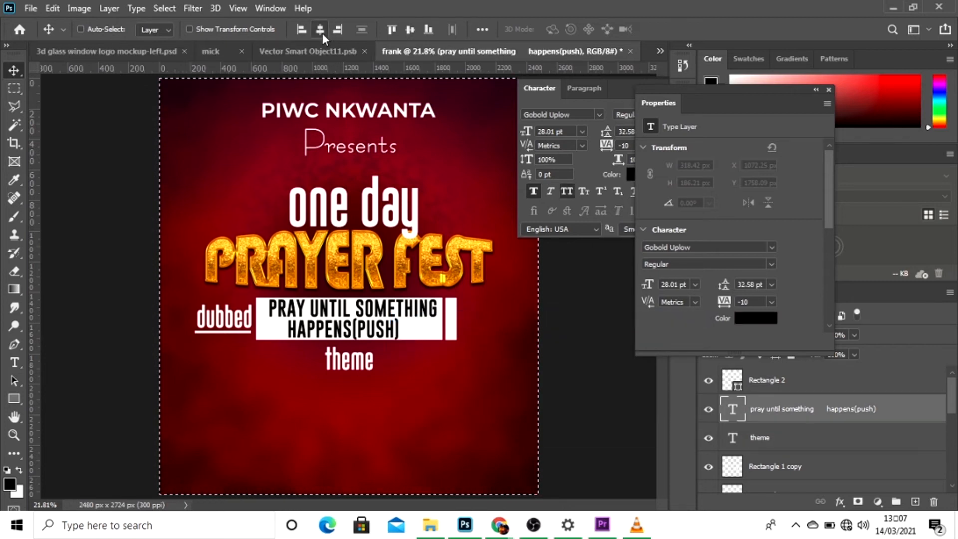
pyautogui.click(321, 31)
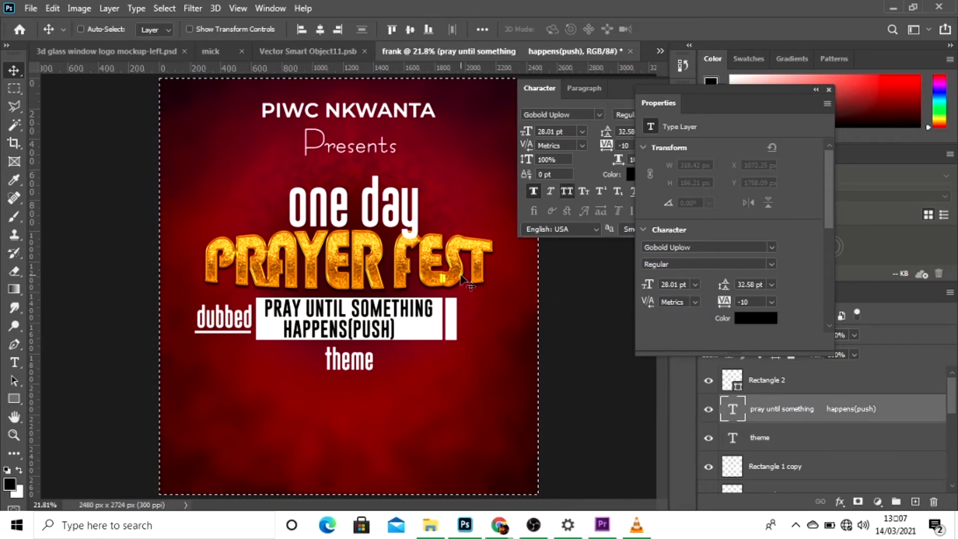
# Clear the selection and add spacing before "HAPPENS(PUSH)" to shift the slogan's second line slightly right.
pyautogui.press('ctrl')
pyautogui.press('t')
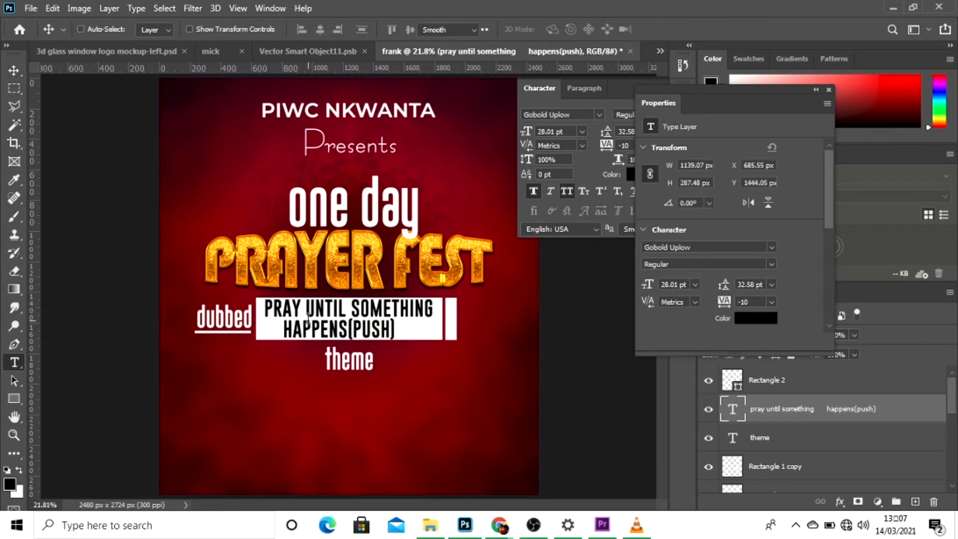
pyautogui.click(285, 332)
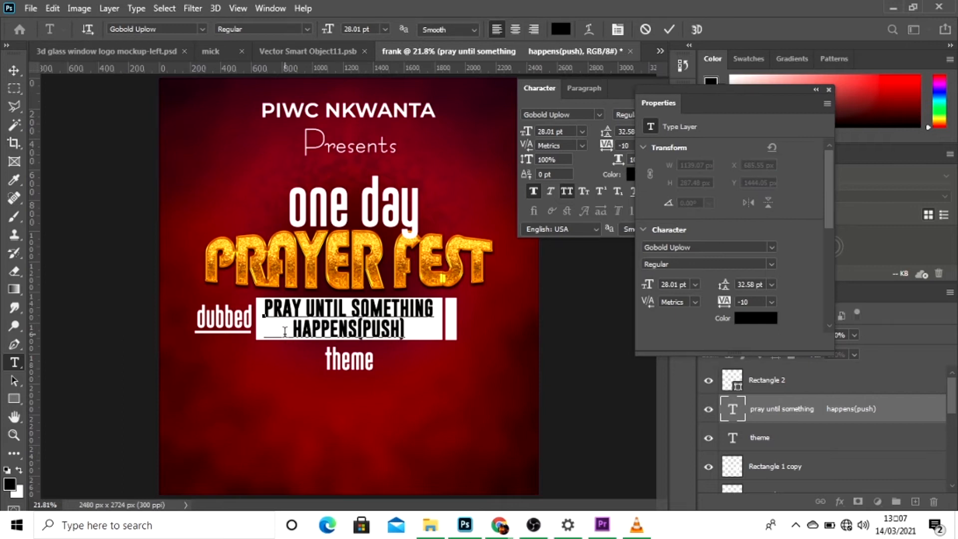
pyautogui.click(669, 29)
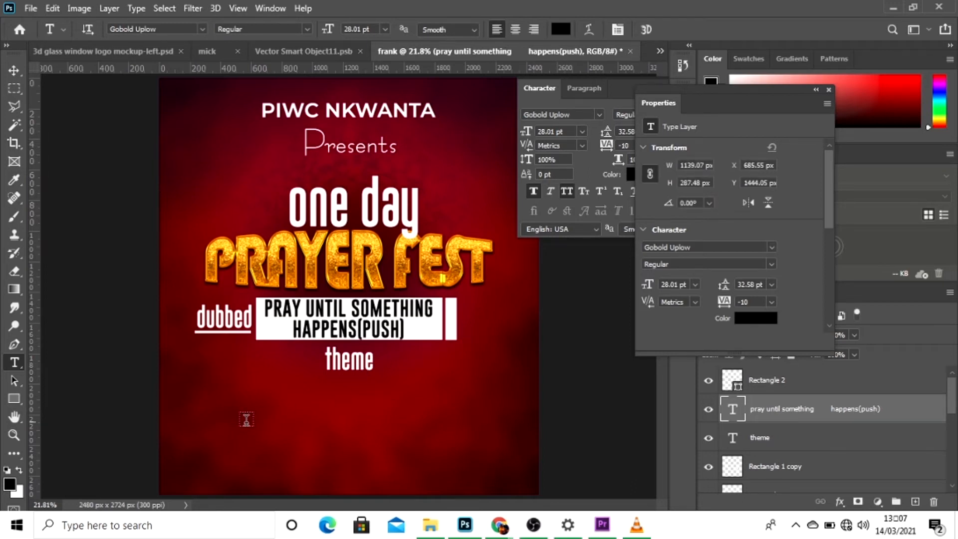
# Add the text "A GLORIOUS CHURCH REVIVED THROUGH PRAYER" on one line and place it directly below "theme".
pyautogui.click(240, 420)
pyautogui.press('BackSpace')
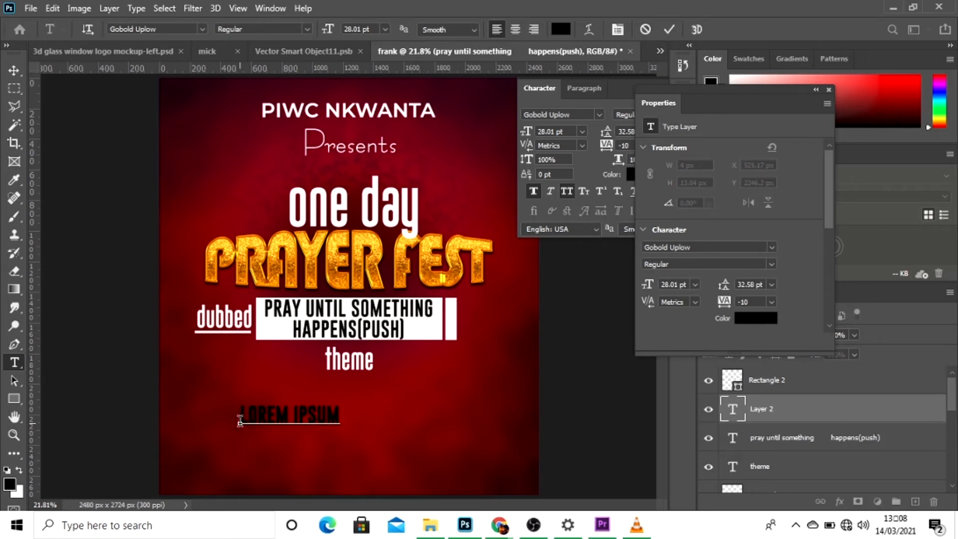
pyautogui.write('a')
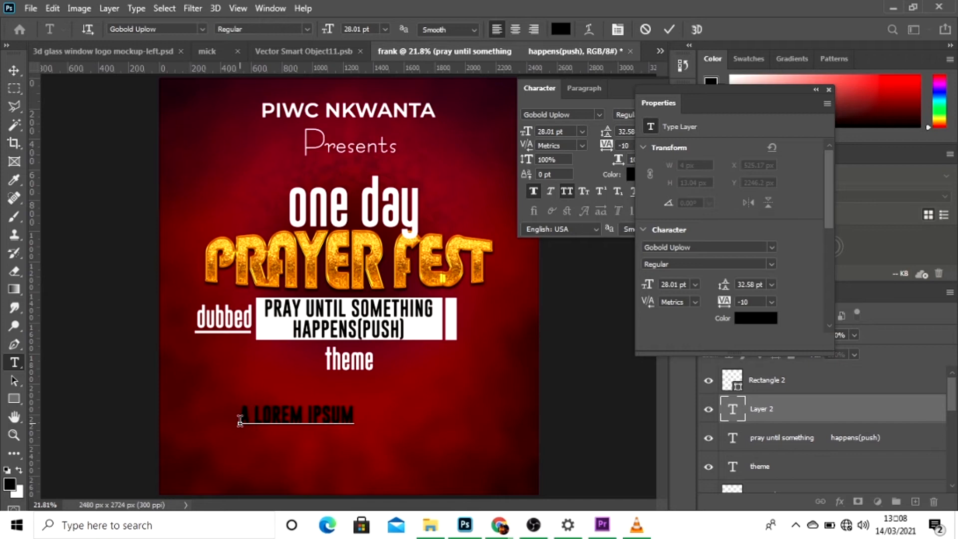
pyautogui.hotkey('ctrl', 'a')
pyautogui.click(240, 420)
pyautogui.press('BackSpace')
pyautogui.write('A GLORIOUS')
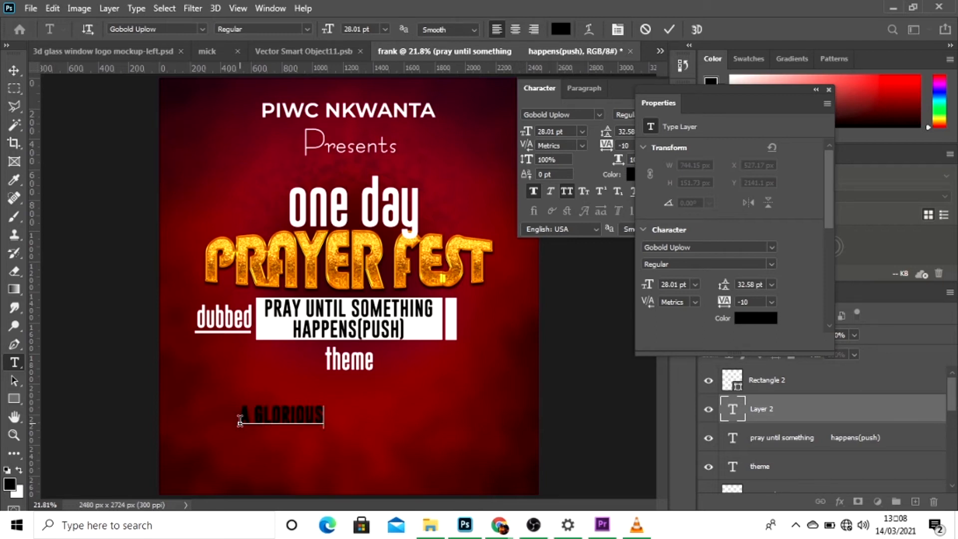
pyautogui.write(' CHUR')
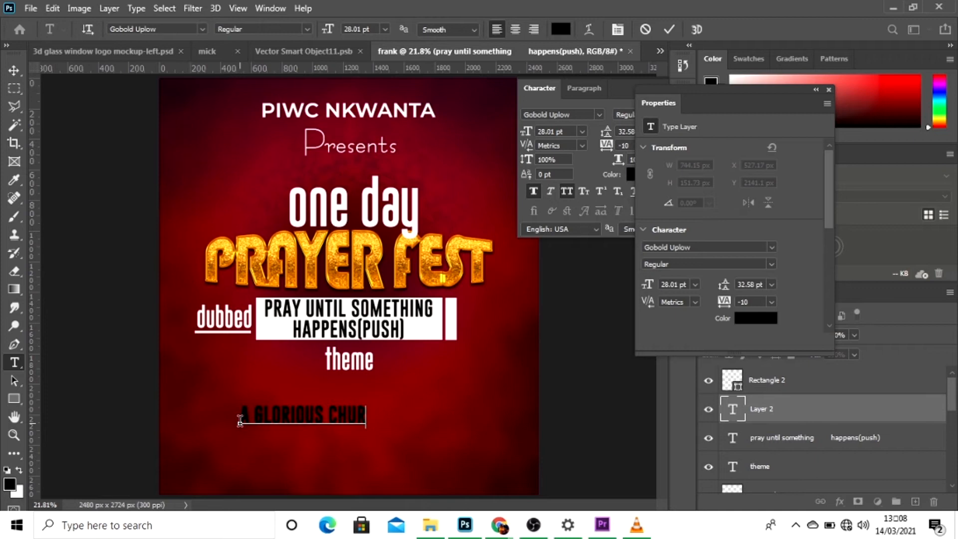
pyautogui.write('CH REVIVED')
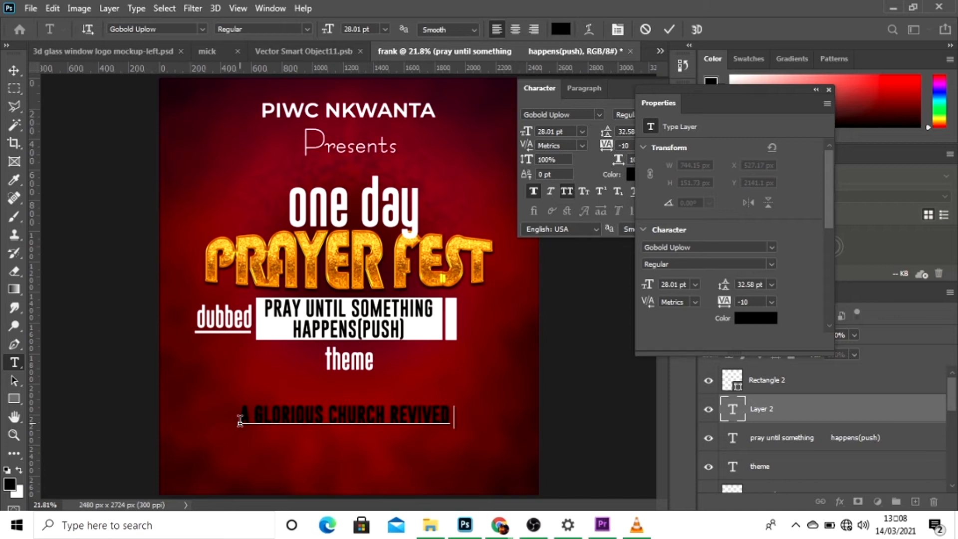
pyautogui.write(' THR')
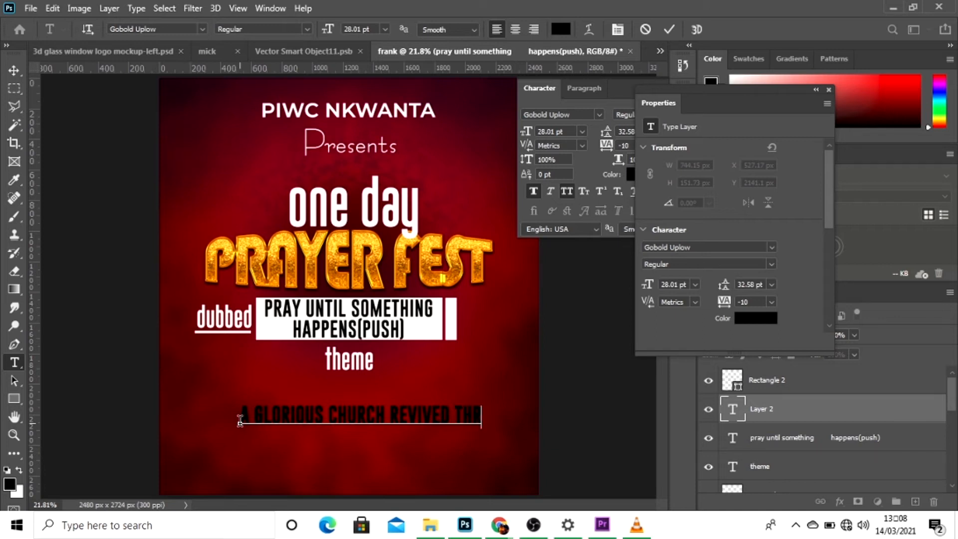
pyautogui.write('OUGH PRAYER')
pyautogui.moveTo(265, 462); pyautogui.dragTo(247, 438)
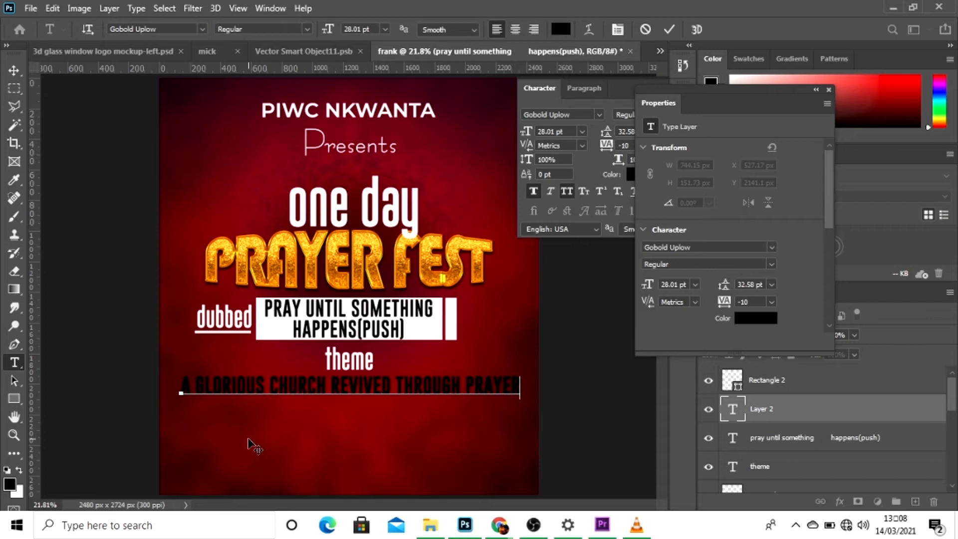
pyautogui.moveTo(248, 439); pyautogui.dragTo(247, 437)
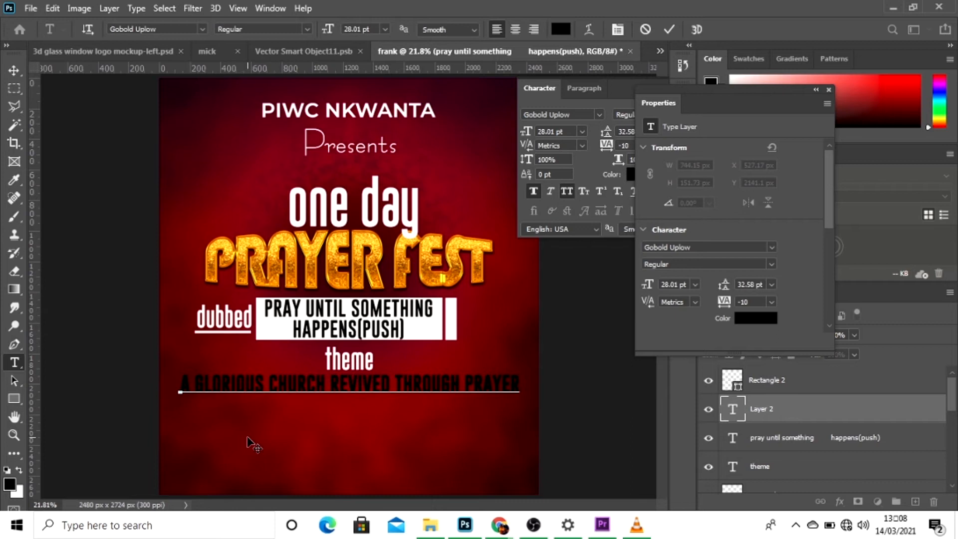
# Recolor the whole "A GLORIOUS CHURCH REVIVED THROUGH PRAYER" line to the near-white fefcfc sampled from "one day".
pyautogui.hotkey('ctrl', 'a')
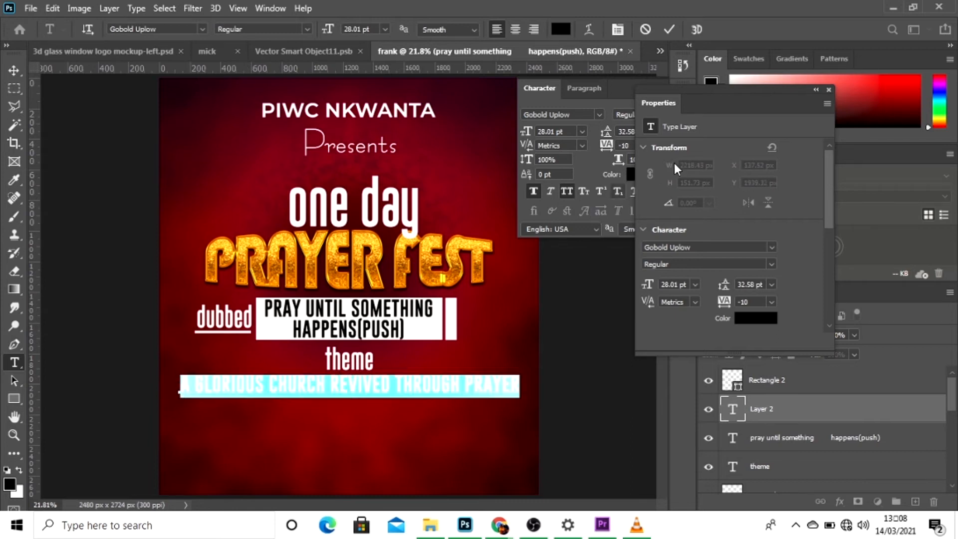
pyautogui.click(756, 318)
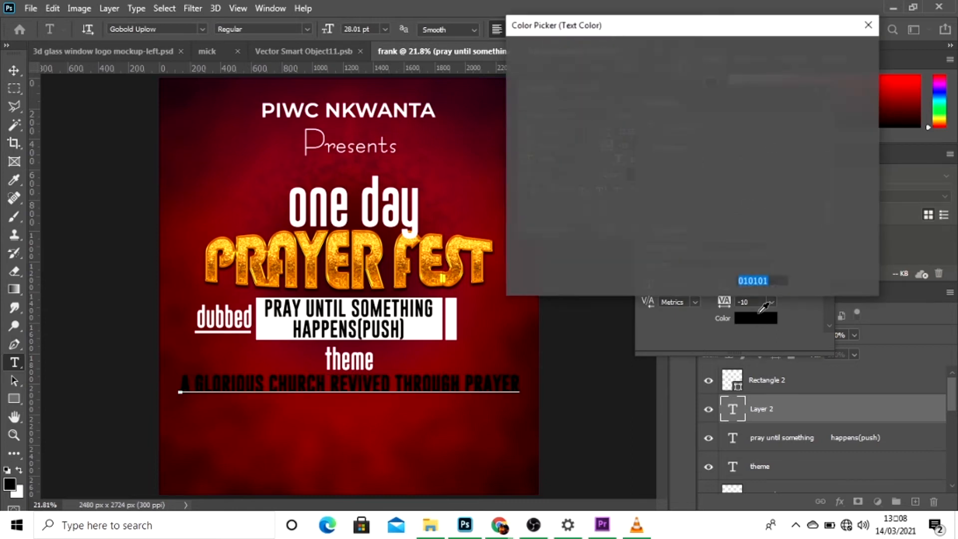
pyautogui.click(418, 196)
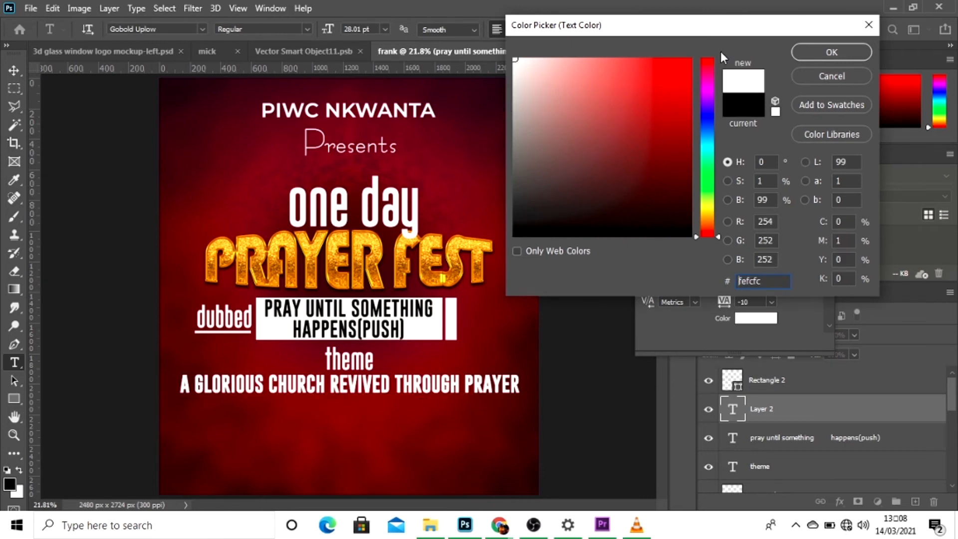
pyautogui.click(832, 52)
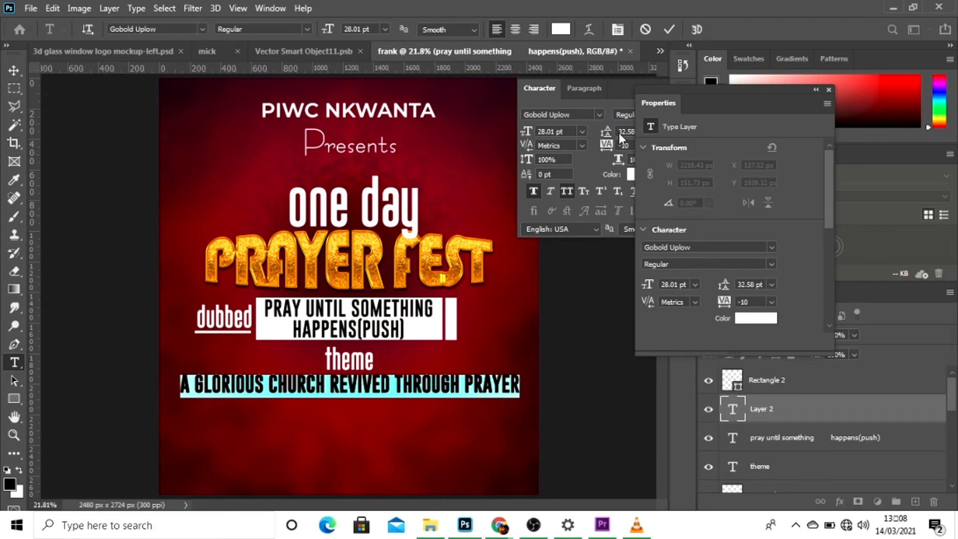
pyautogui.click(668, 29)
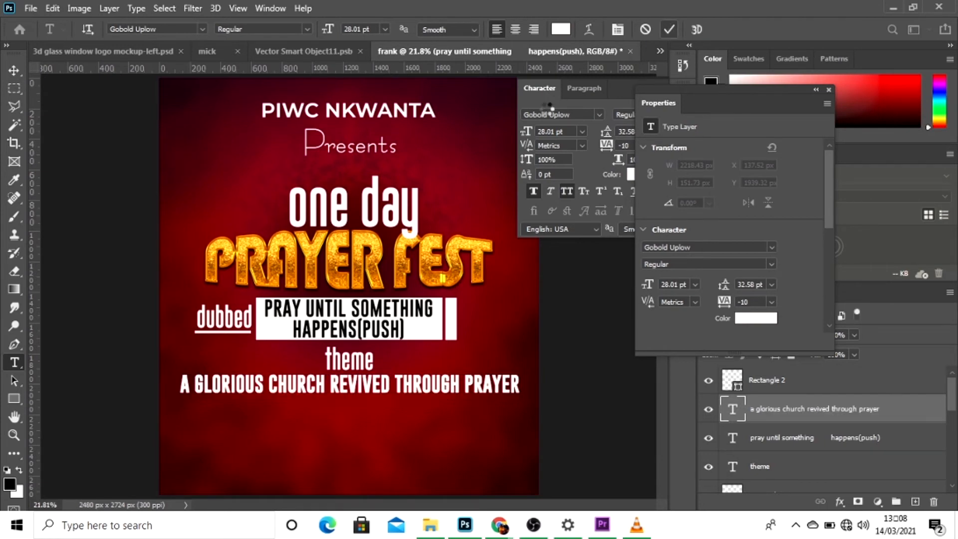
# Nudge the "A GLORIOUS CHURCH REVIVED THROUGH PRAYER" line up to about Y 1923 px, closer to "theme".
pyautogui.click(14, 70)
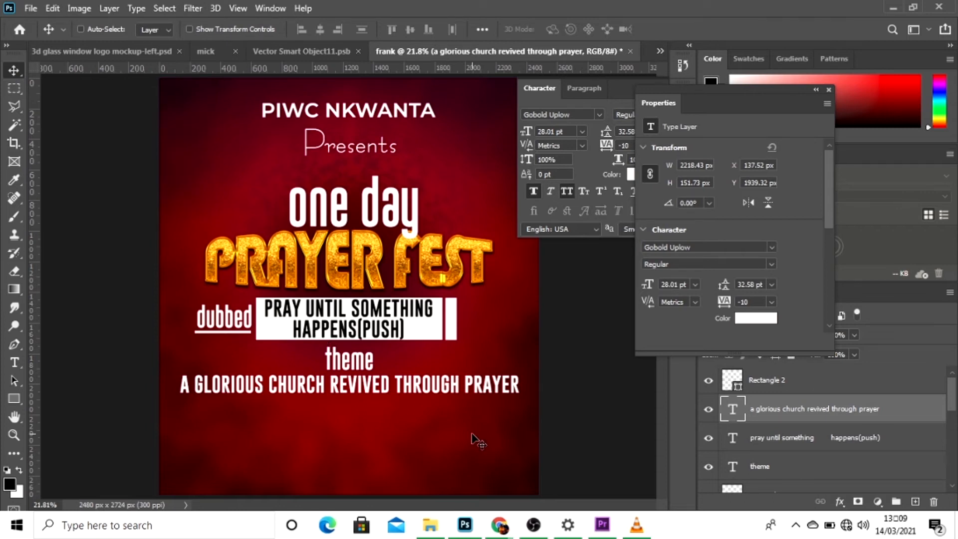
pyautogui.press('Up')
pyautogui.press('Up')
pyautogui.press('Up')
pyautogui.press('Up')
pyautogui.press('Up')
pyautogui.press('Up')
pyautogui.press('Up')
pyautogui.press('Up')
pyautogui.press('Up')
pyautogui.press('Up')
pyautogui.press('Up')
pyautogui.press('Up')
pyautogui.press('Up')
pyautogui.press('Up')
pyautogui.press('Up')
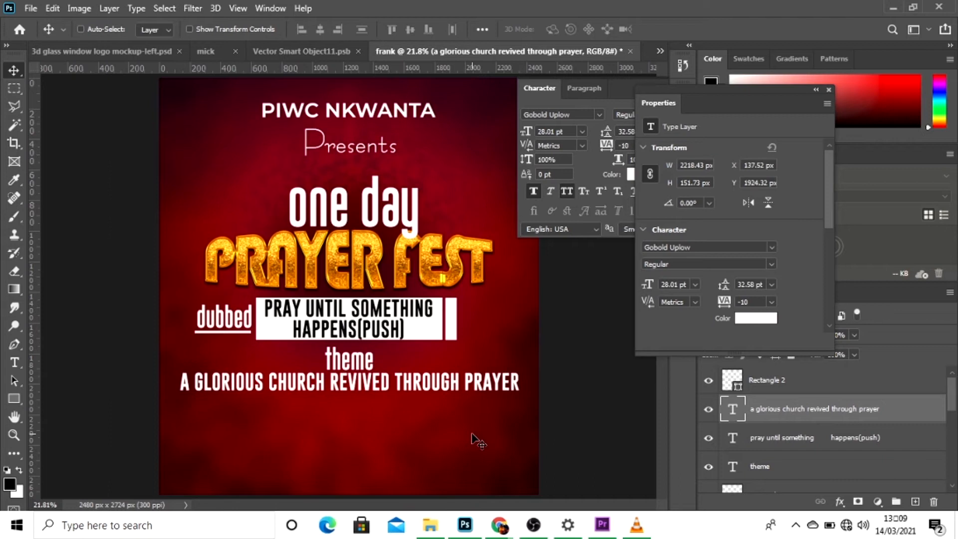
pyautogui.press('Up')
pyautogui.press('Up')
pyautogui.press('Up')
pyautogui.press('Up')
pyautogui.press('Up')
# Draw a rectangle about 340 by 125 px below the left end of the theme line and fill it white.
pyautogui.click(14, 398)
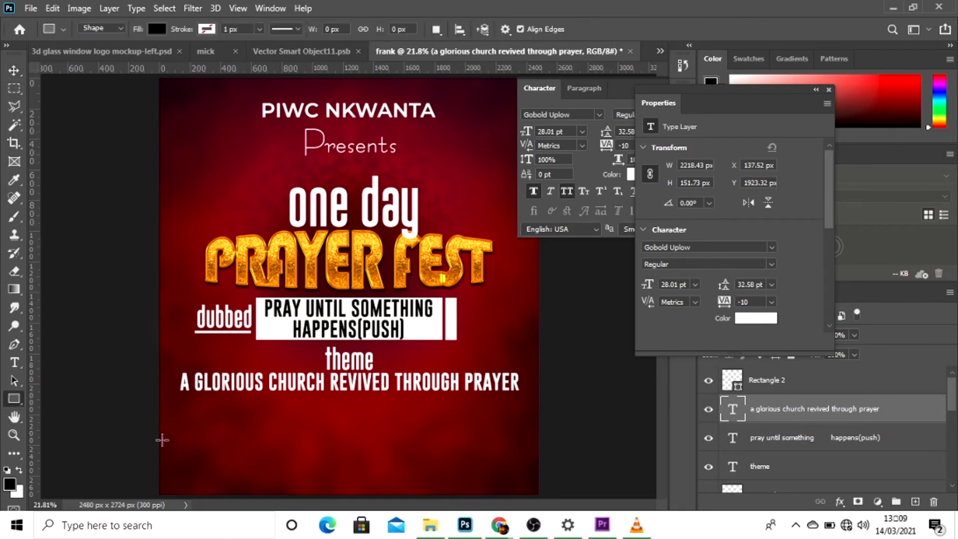
pyautogui.moveTo(183, 407); pyautogui.dragTo(234, 425)
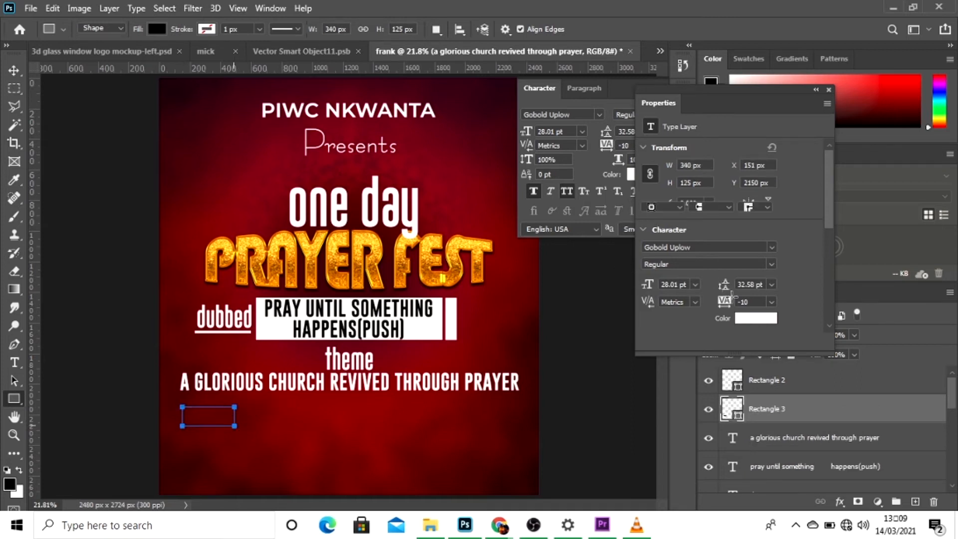
pyautogui.click(651, 191)
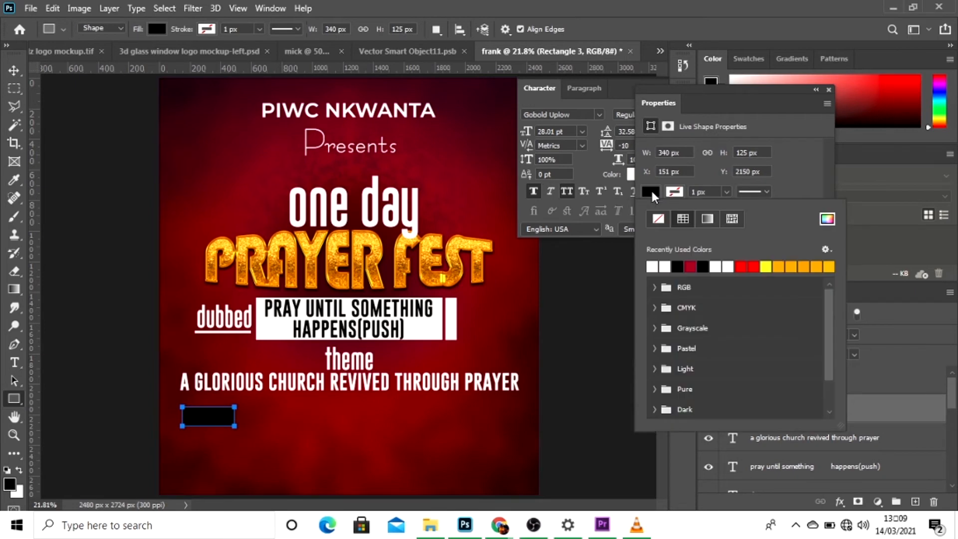
pyautogui.click(654, 266)
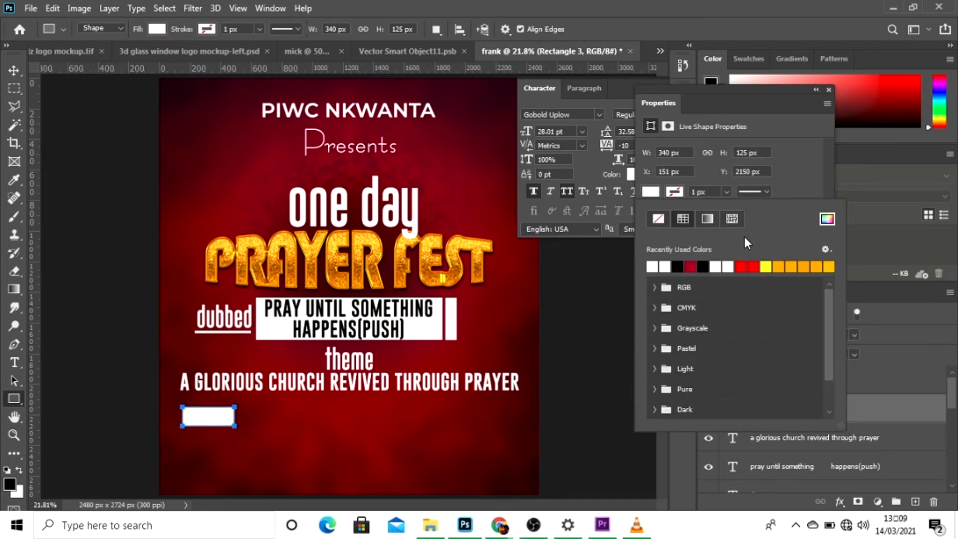
pyautogui.click(792, 167)
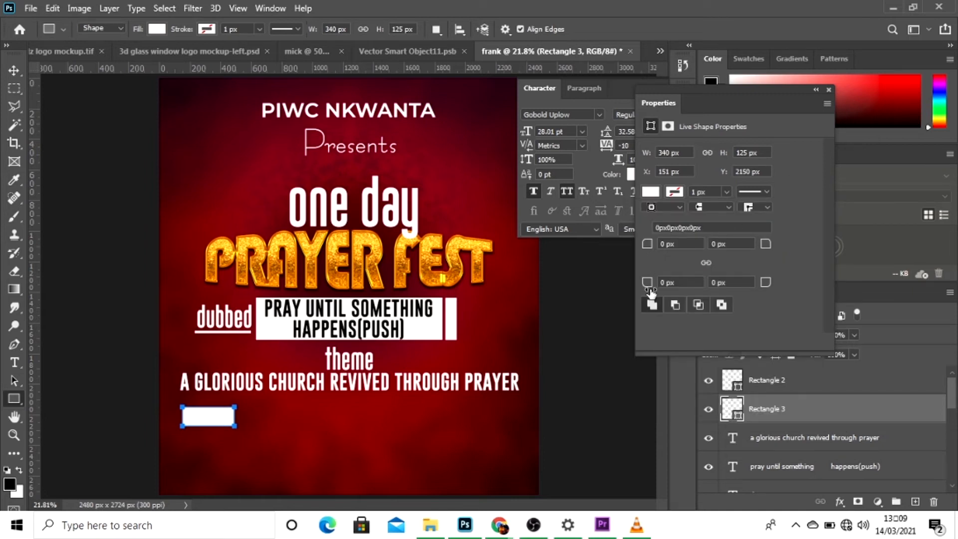
# Round the small rectangle's bottom-left corner to 76 px and move it right to align with the left end of the "dubbed" underline.
pyautogui.moveTo(650, 288); pyautogui.dragTo(705, 297)
pyautogui.click(15, 68)
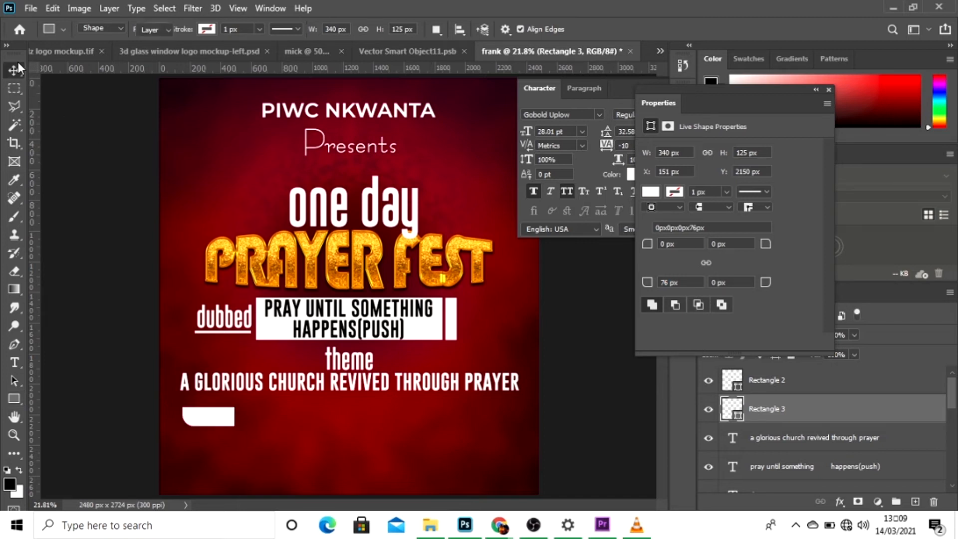
pyautogui.moveTo(202, 422); pyautogui.dragTo(243, 422)
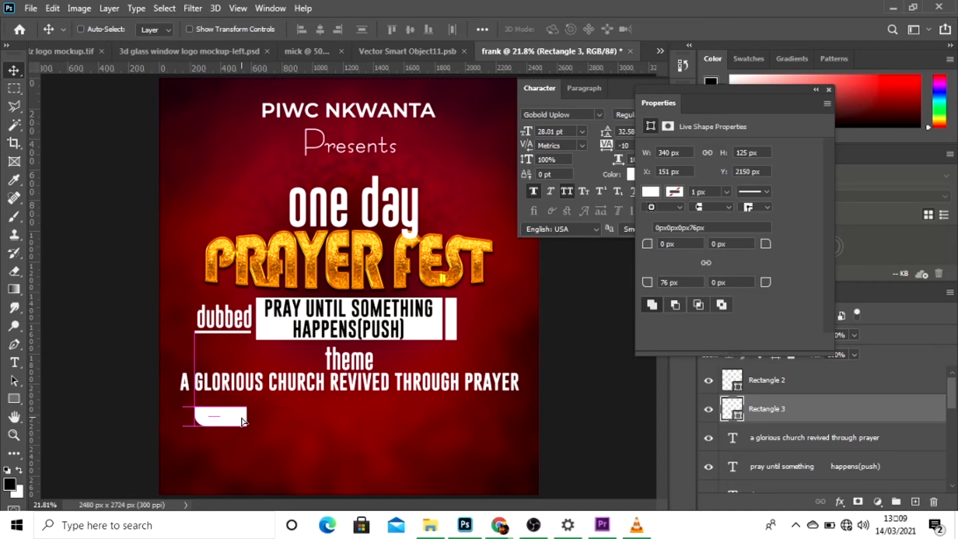
# Draw a white rectangle about 688 by 277 px below the theme line, rounding its top-left corner to 129 px and bottom-right to 141 px.
pyautogui.click(14, 398)
pyautogui.moveTo(291, 397); pyautogui.dragTo(395, 438)
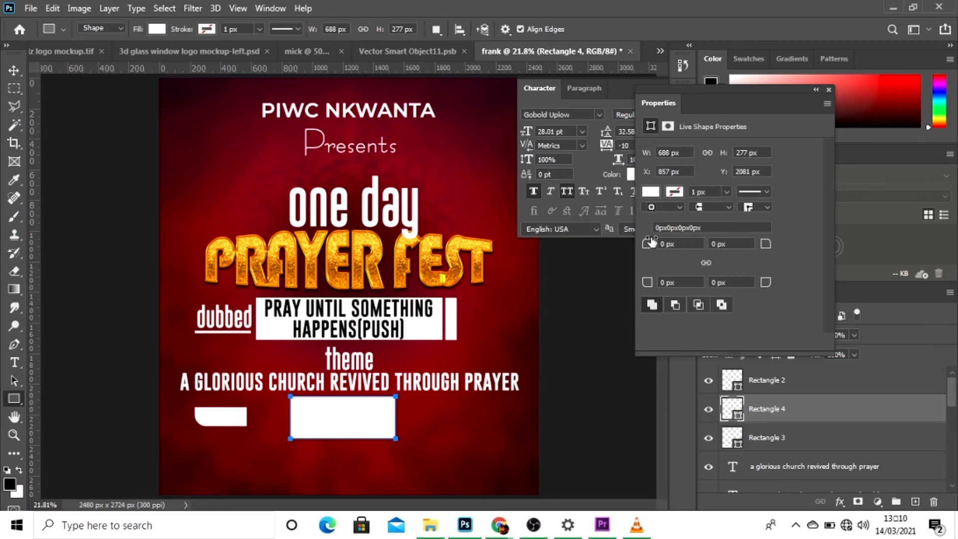
pyautogui.moveTo(651, 242); pyautogui.dragTo(743, 251)
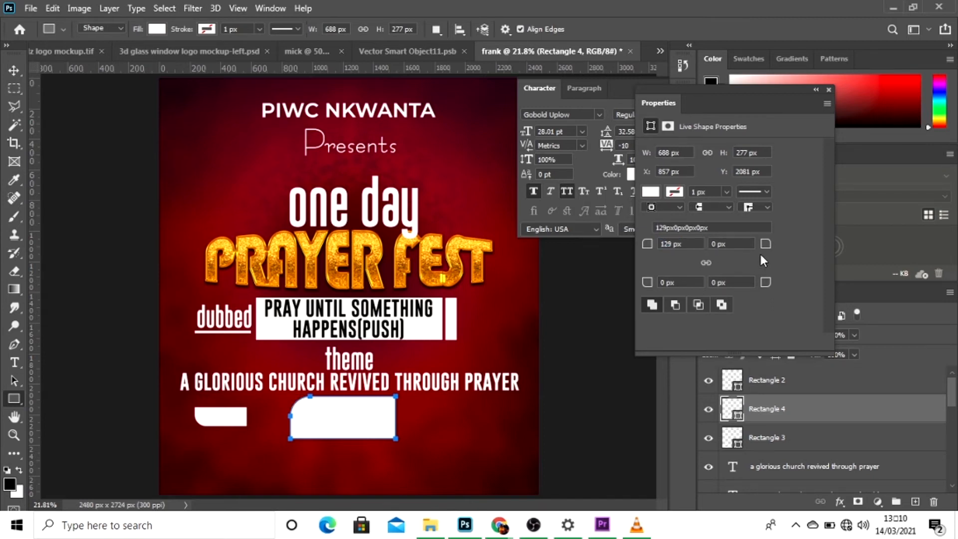
pyautogui.click(742, 284)
pyautogui.moveTo(742, 282); pyautogui.dragTo(837, 287)
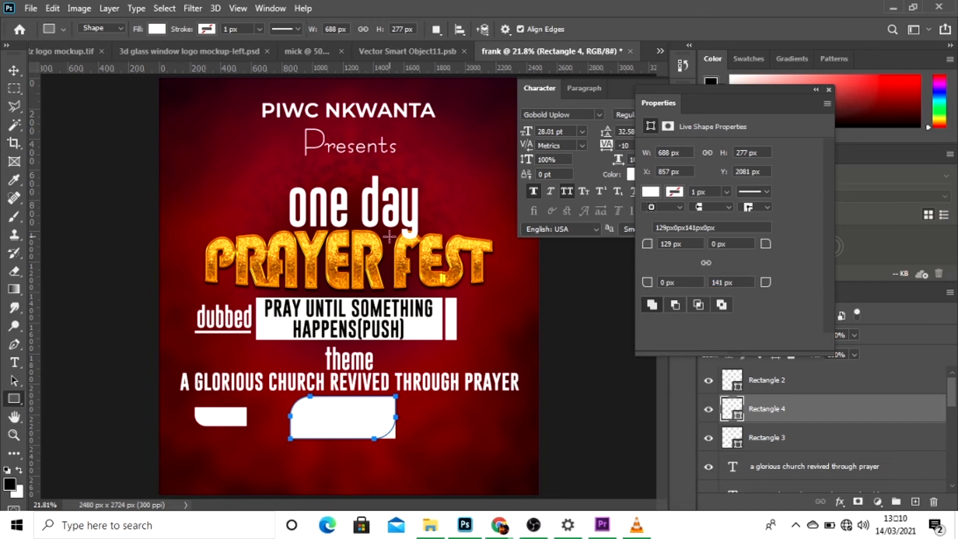
# Centre the large rounded white rectangle horizontally on the canvas and nudge it down to Y 2117 px.
pyautogui.click(14, 70)
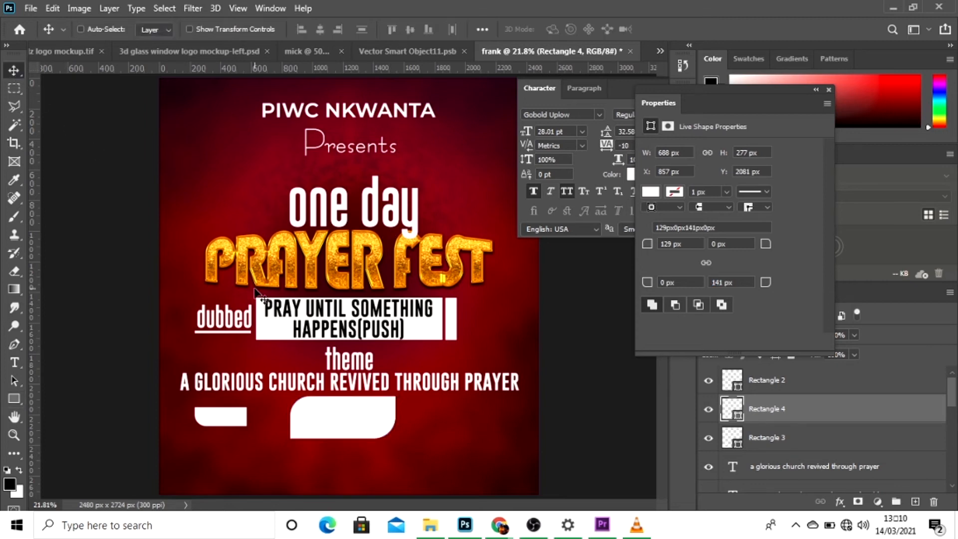
pyautogui.hotkey('ctrl', 'a')
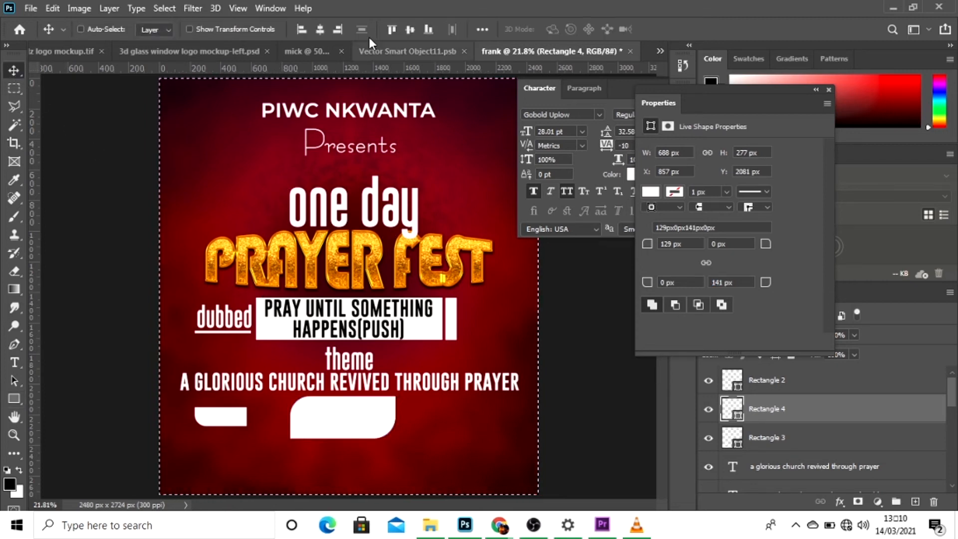
pyautogui.click(316, 29)
pyautogui.hotkey('ctrl', 'd')
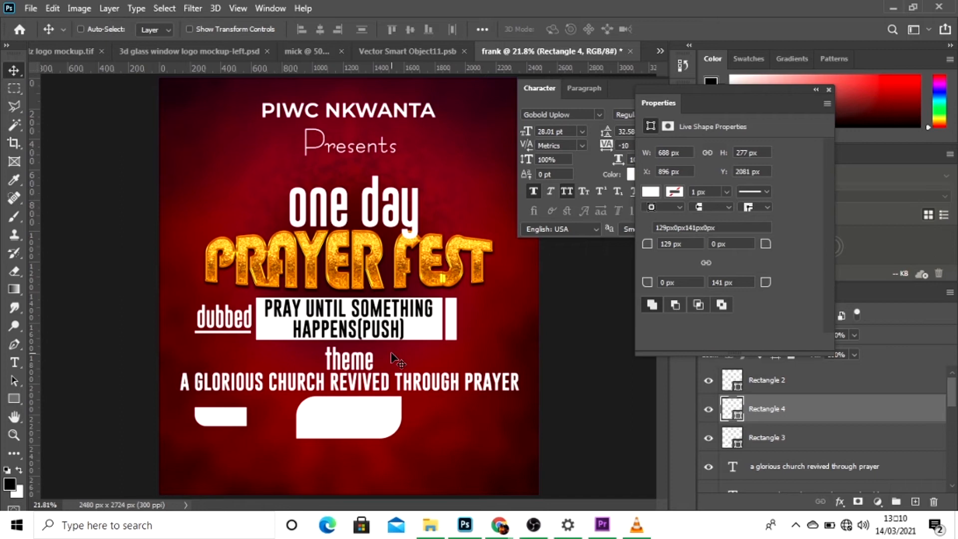
pyautogui.press('Down')
pyautogui.press('Down')
pyautogui.press('Down')
pyautogui.press('Down')
pyautogui.press('Down')
pyautogui.press('Down')
pyautogui.press('Down')
pyautogui.press('Down')
pyautogui.press('Down')
pyautogui.press('Down')
pyautogui.press('Down')
pyautogui.press('Down')
pyautogui.press('Down')
pyautogui.press('Down')
pyautogui.press('Down')
pyautogui.press('Down')
pyautogui.press('Down')
pyautogui.press('Down')
pyautogui.press('Down')
pyautogui.press('Down')
pyautogui.press('Down')
pyautogui.press('Down')
pyautogui.press('Down')
pyautogui.press('Down')
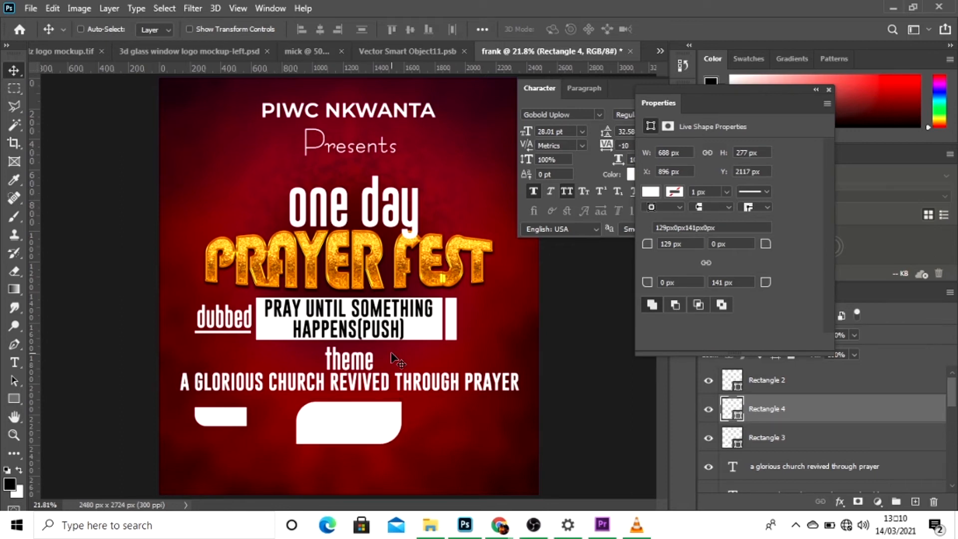
# Move the small white rectangle closer to the large one, to about X 460 px, Y 2213 px.
pyautogui.rightClick(229, 416)
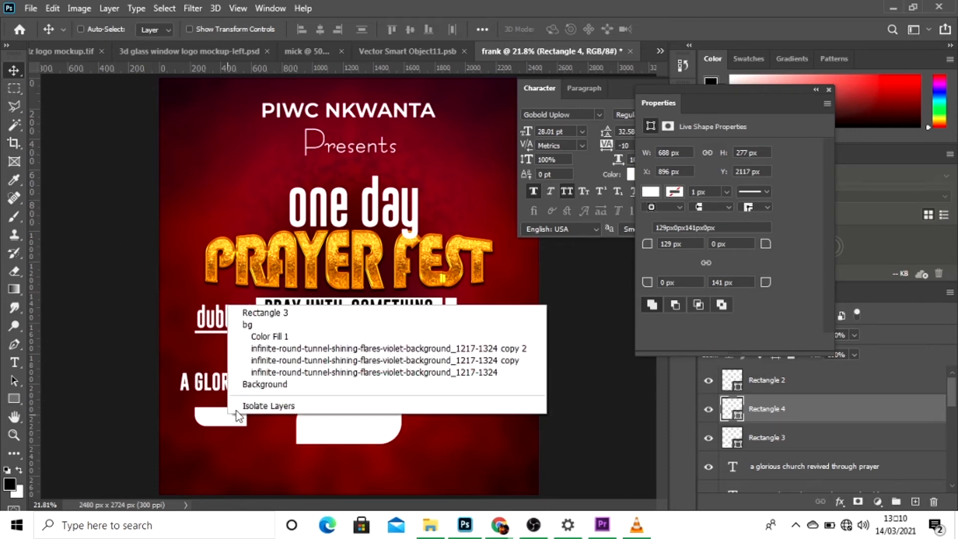
pyautogui.click(261, 313)
pyautogui.moveTo(221, 421); pyautogui.dragTo(259, 429)
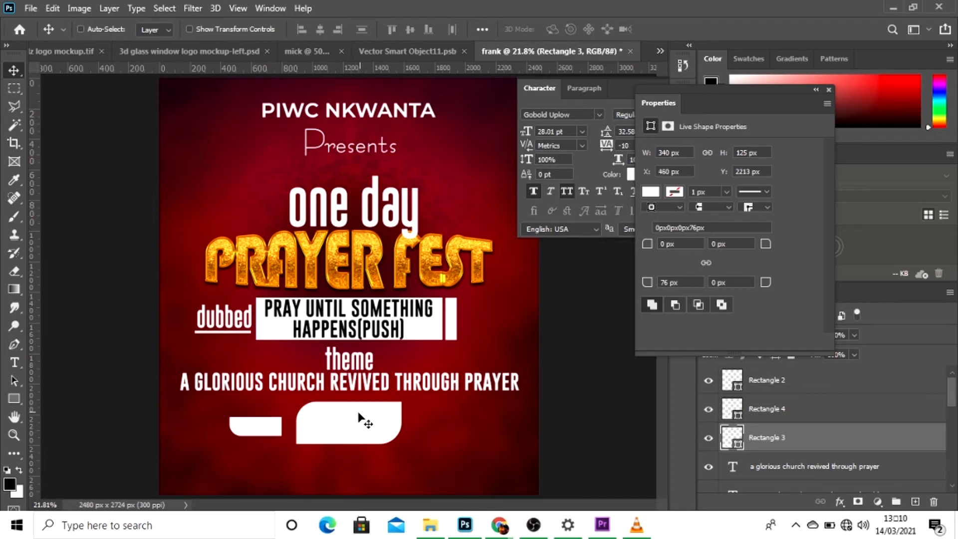
# Add a new text layer reading "DATE" on the empty area below the small white rectangle.
pyautogui.press('t')
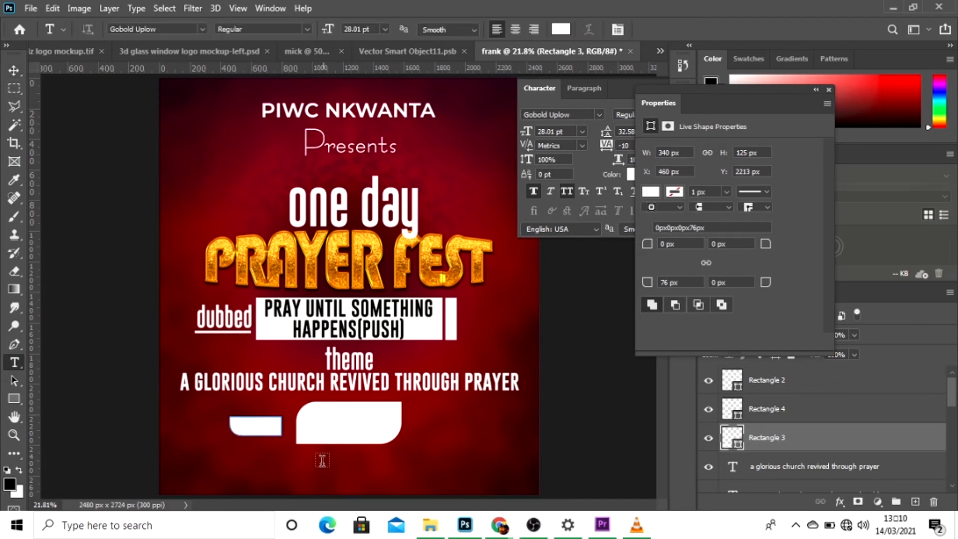
pyautogui.click(260, 476)
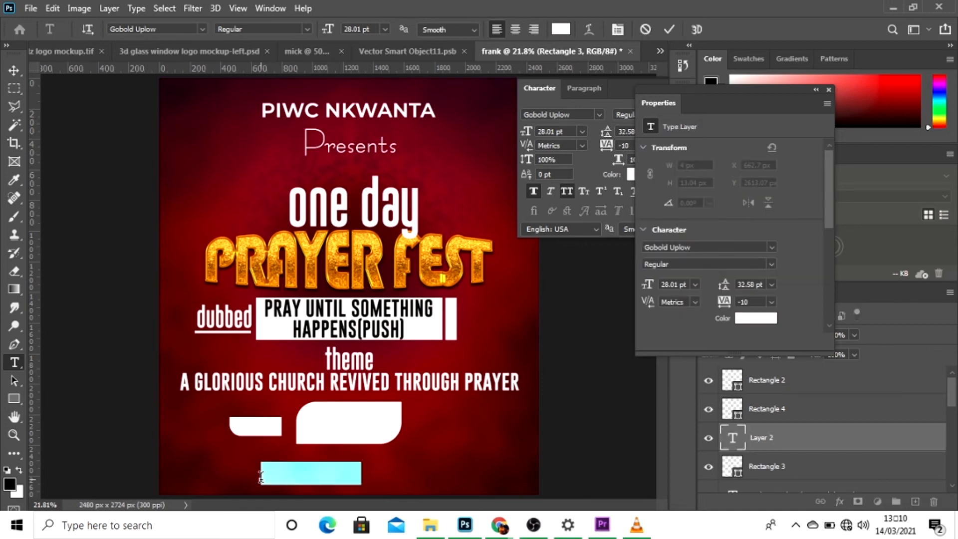
pyautogui.press('BackSpace')
pyautogui.write('DATE')
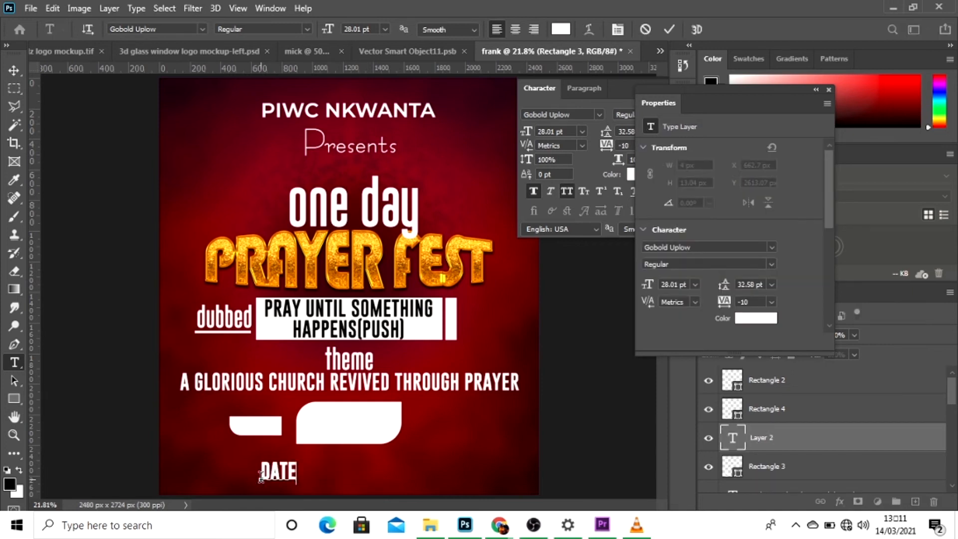
# Set the "DATE" text in Montserrat SemiBold with a tracking of -50.
pyautogui.hotkey('ctrl', 'a')
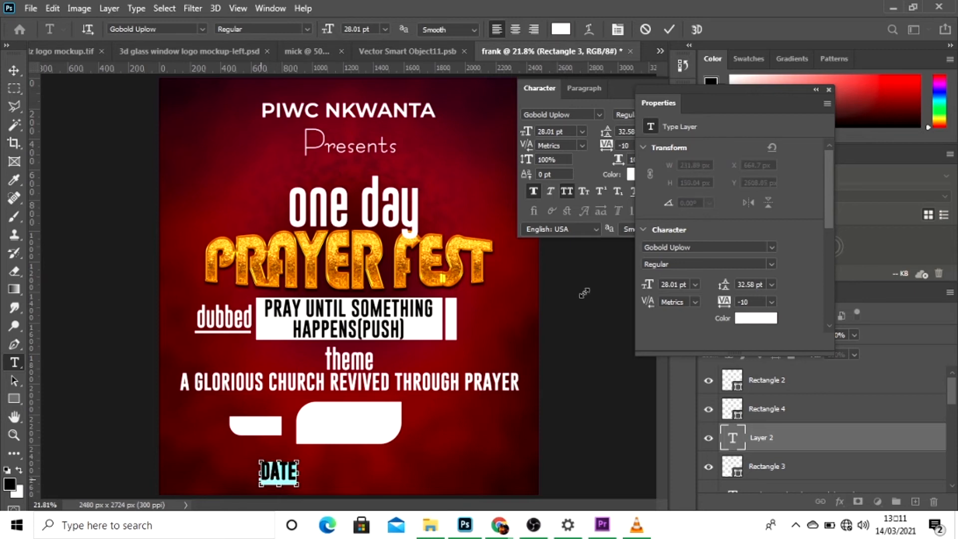
pyautogui.click(598, 114)
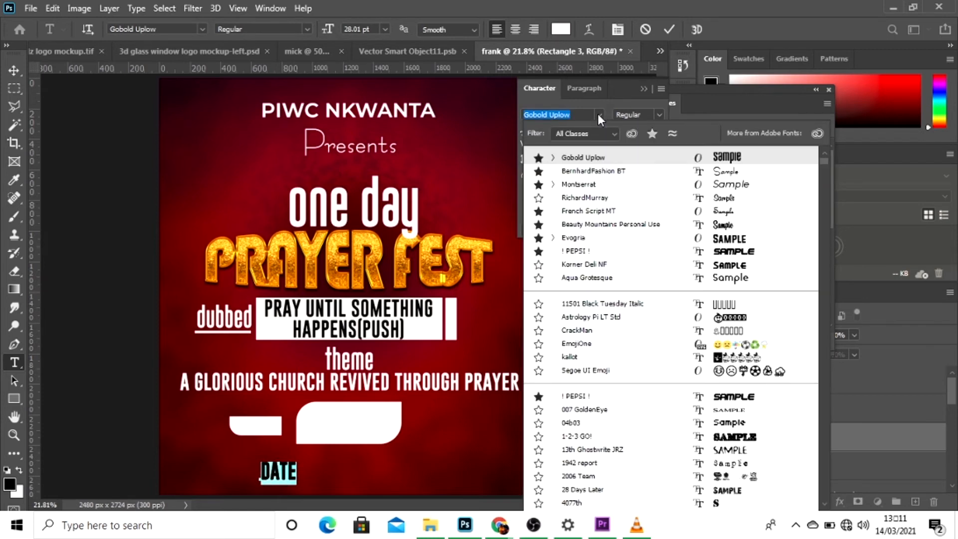
pyautogui.click(590, 184)
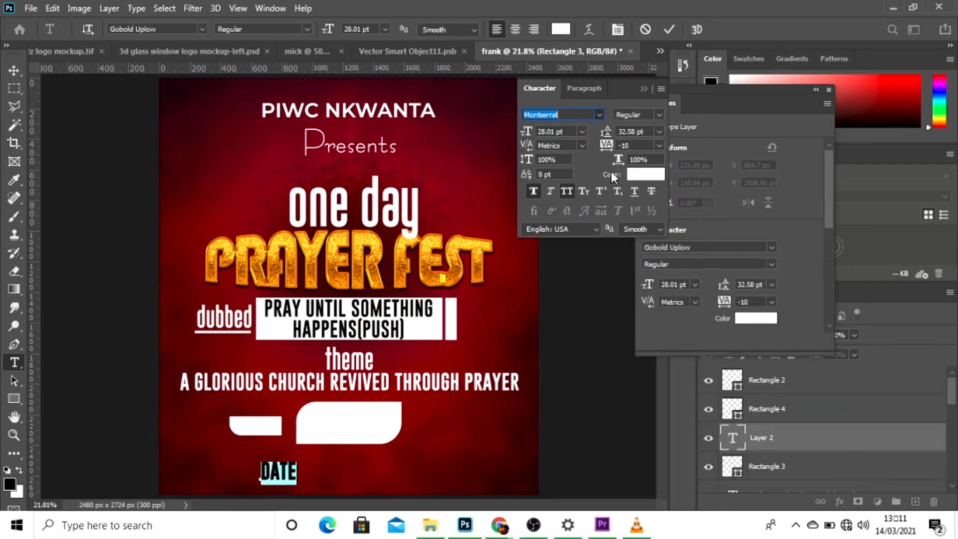
pyautogui.click(661, 115)
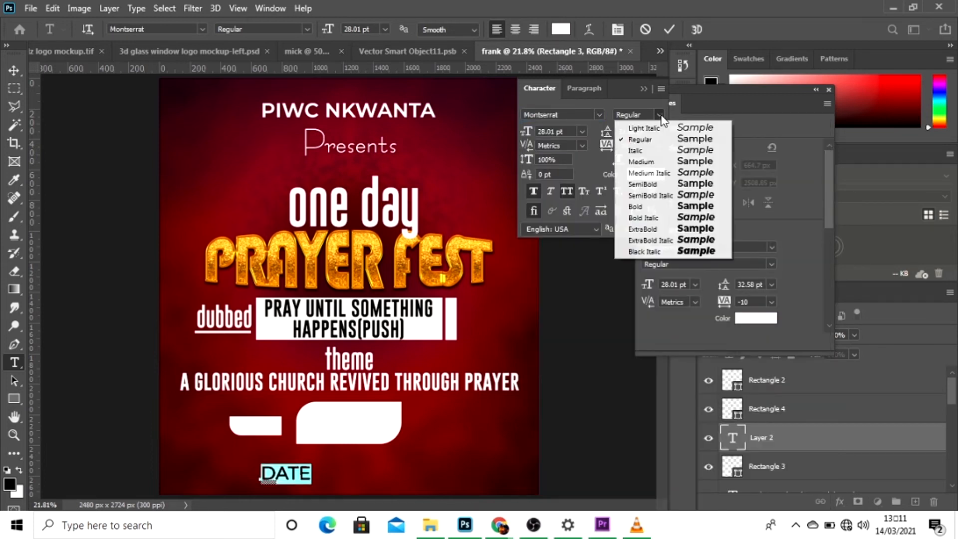
pyautogui.click(649, 184)
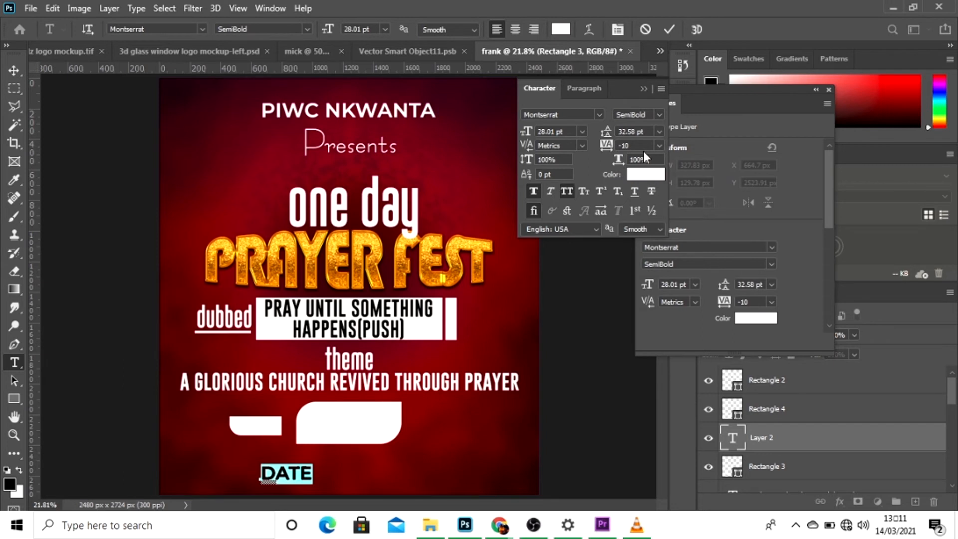
pyautogui.moveTo(607, 147); pyautogui.dragTo(607, 149)
# Colour the "DATE" text near-black (040404) and commit the text.
pyautogui.click(643, 174)
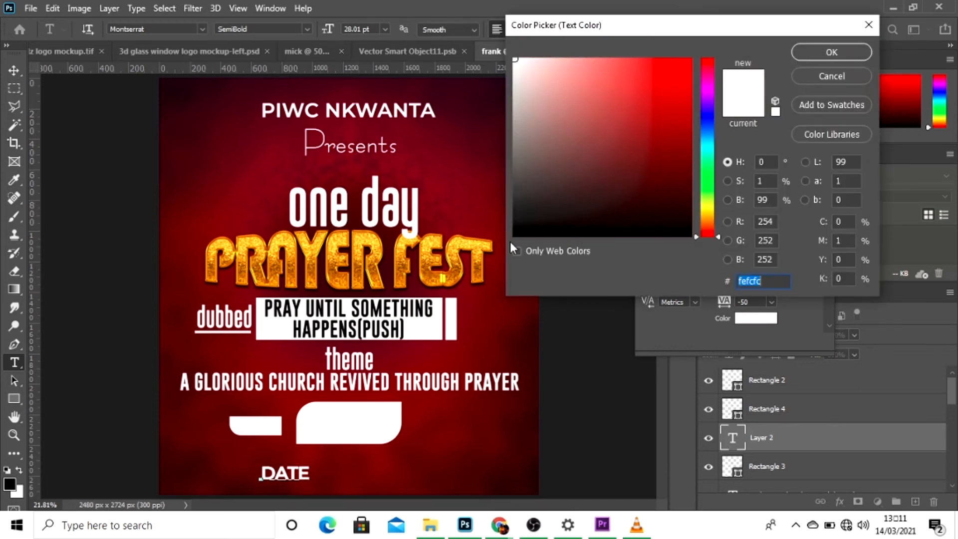
pyautogui.click(516, 233)
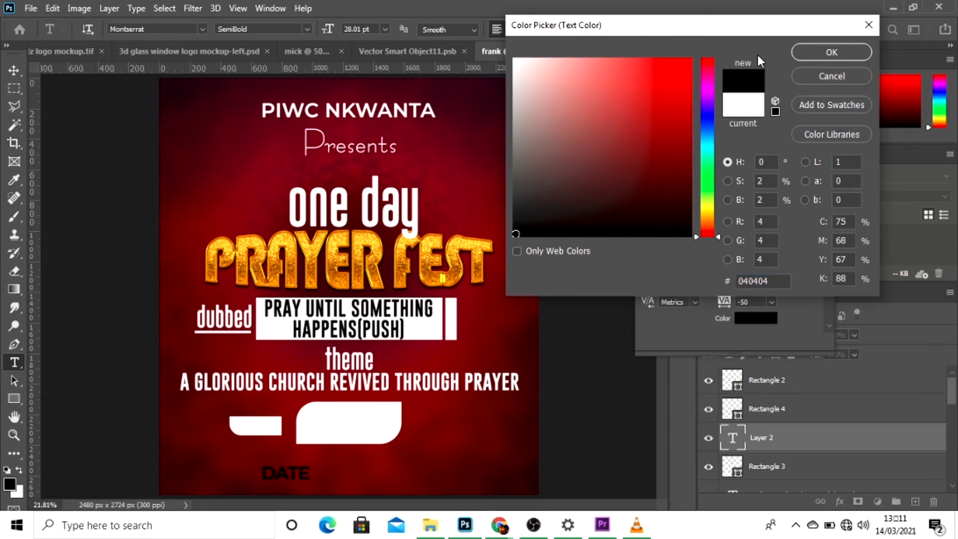
pyautogui.click(802, 53)
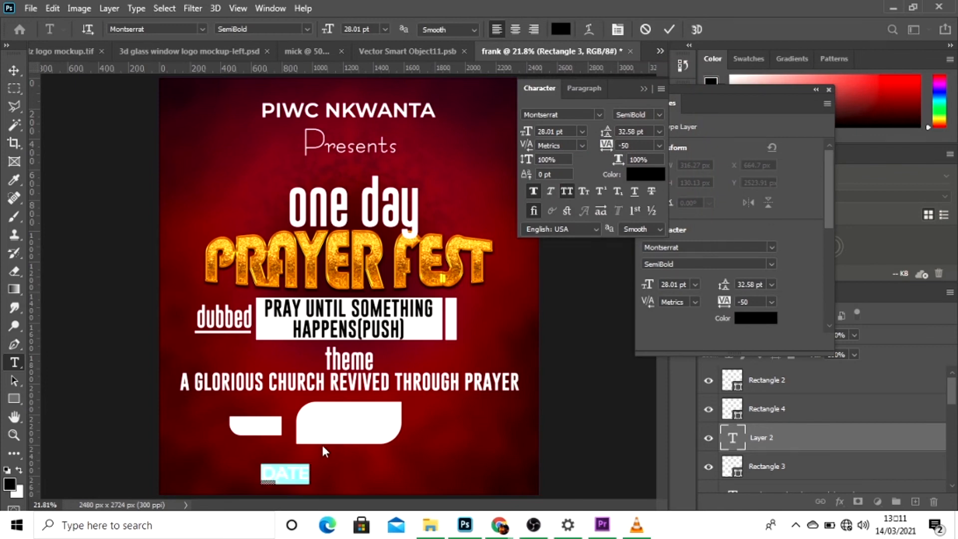
pyautogui.click(669, 29)
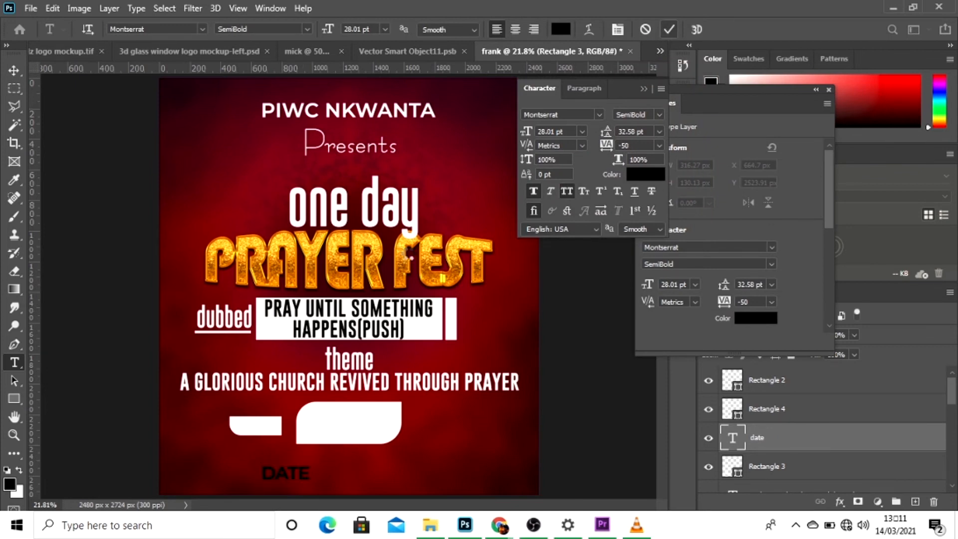
# Move "DATE" onto the small white rectangle and scale it down to about 23.25 pt so it fits inside.
pyautogui.click(14, 70)
pyautogui.moveTo(289, 464); pyautogui.dragTo(268, 437)
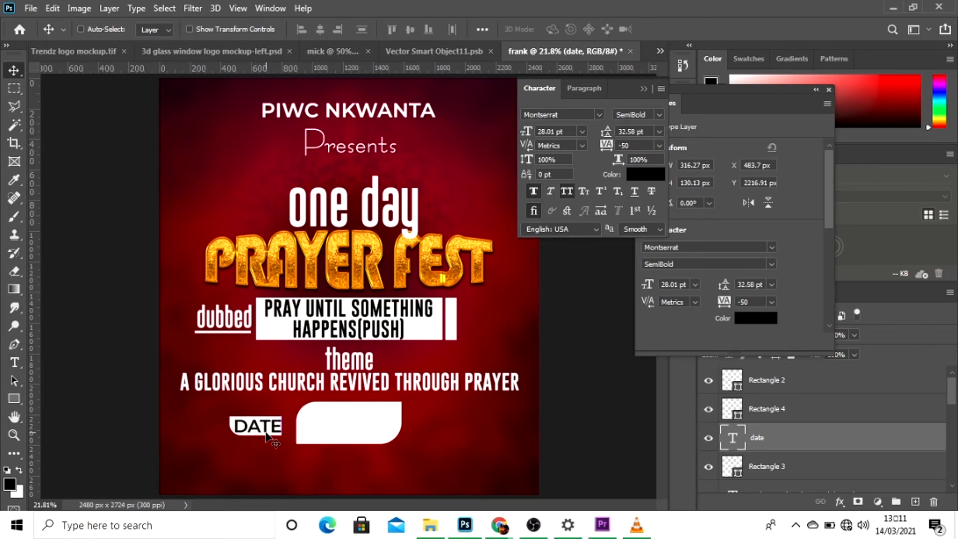
pyautogui.hotkey('ctrl', 't')
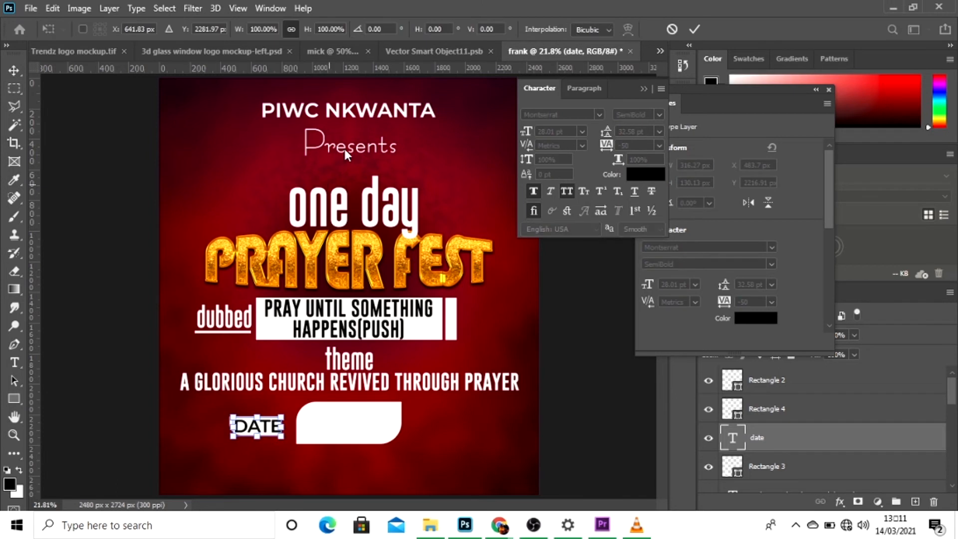
pyautogui.moveTo(307, 30); pyautogui.dragTo(292, 29)
pyautogui.press('Return')
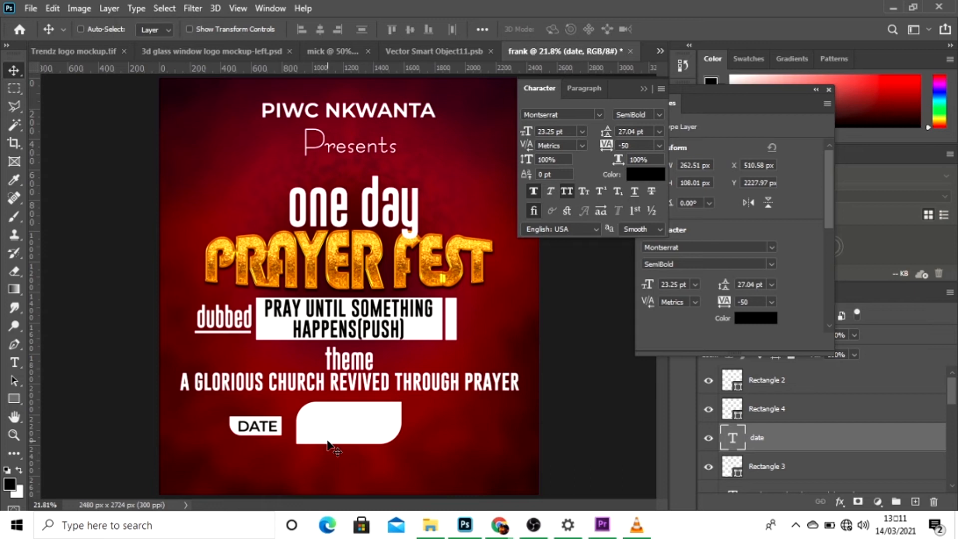
# Add a new text layer reading "13TH" beside the large rounded white rectangle.
pyautogui.press('t')
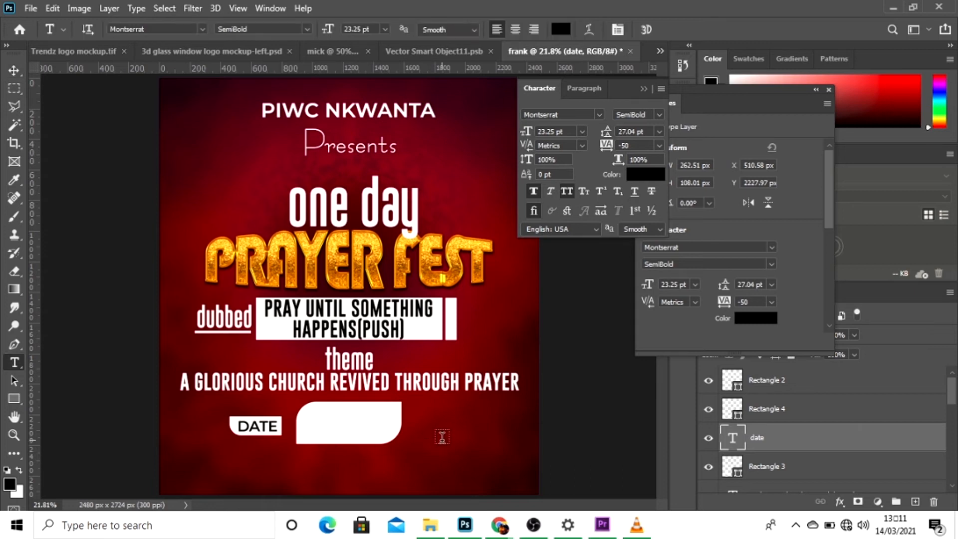
pyautogui.click(442, 437)
pyautogui.write('m')
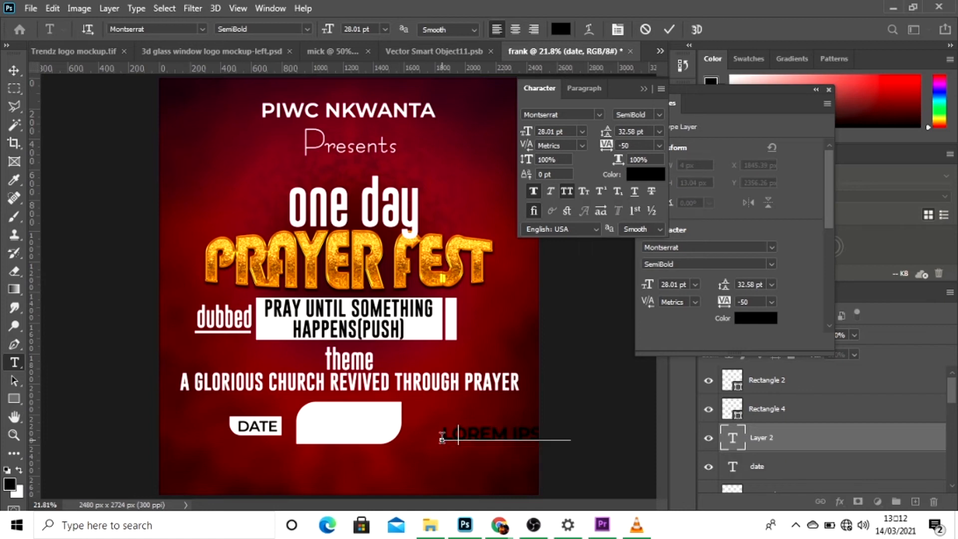
pyautogui.write('3TH')
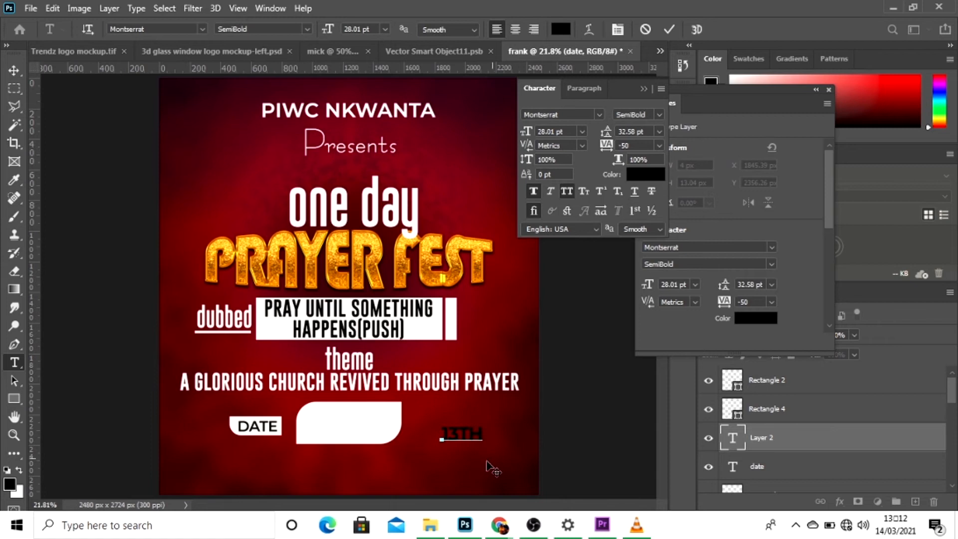
# Enlarge the "13TH" text to 36.01 pt and move it over the upper part of the large white rectangle.
pyautogui.hotkey('ctrl', 'a')
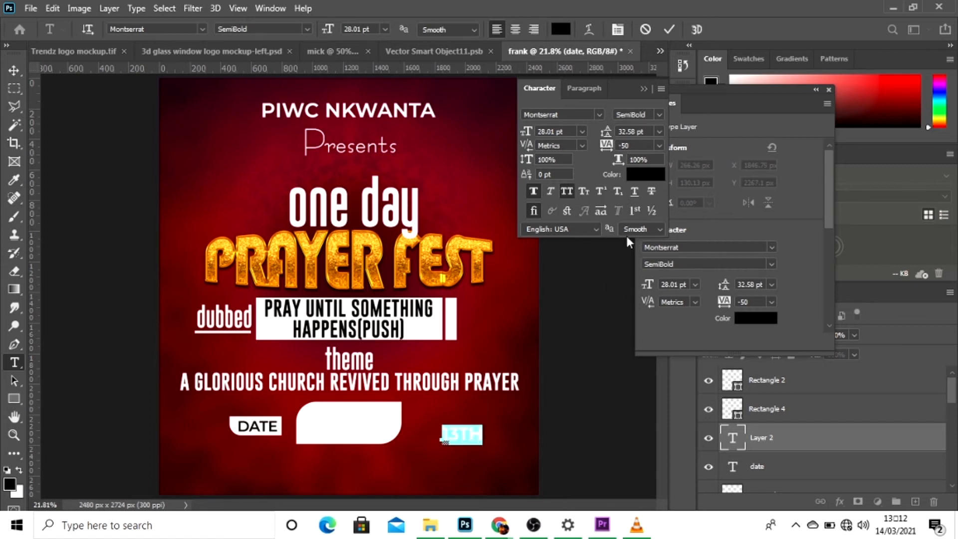
pyautogui.moveTo(530, 135); pyautogui.dragTo(533, 137)
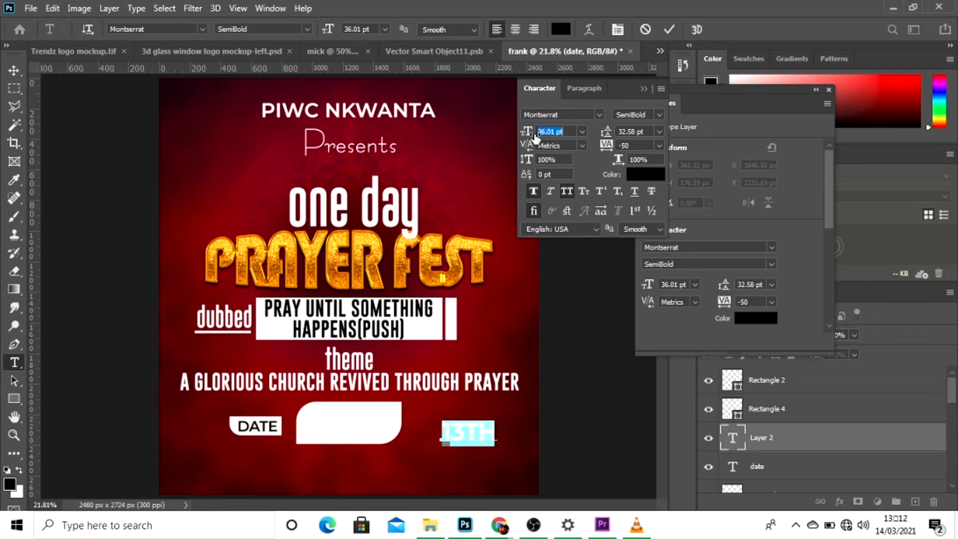
pyautogui.moveTo(493, 477); pyautogui.dragTo(367, 459)
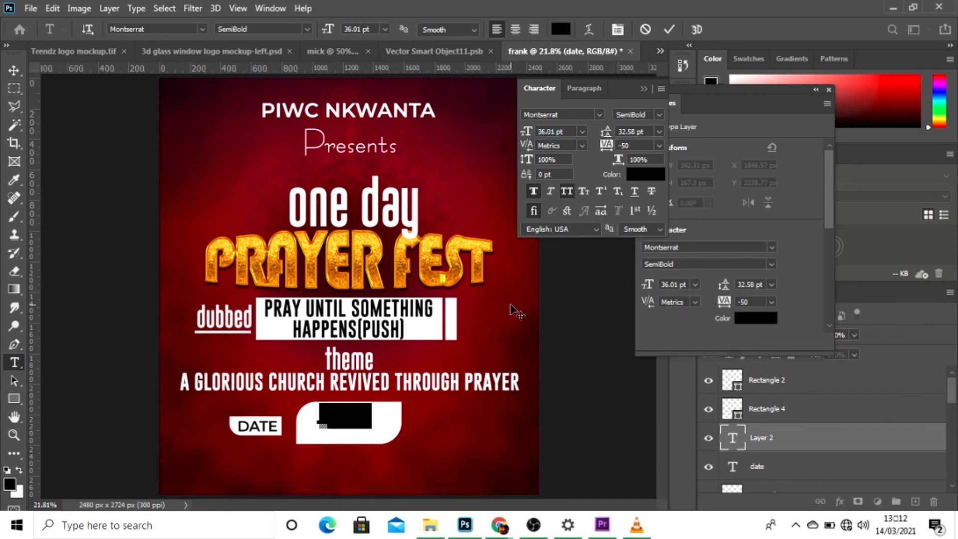
pyautogui.click(665, 28)
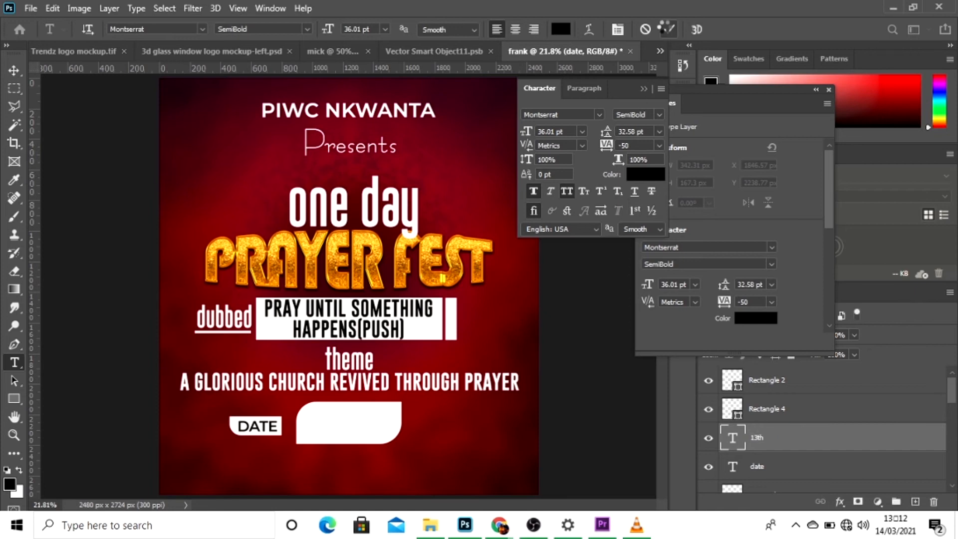
# Reorder the "13th" layer above Rectangle 4 so the text sits in front of the large white box.
pyautogui.click(782, 438)
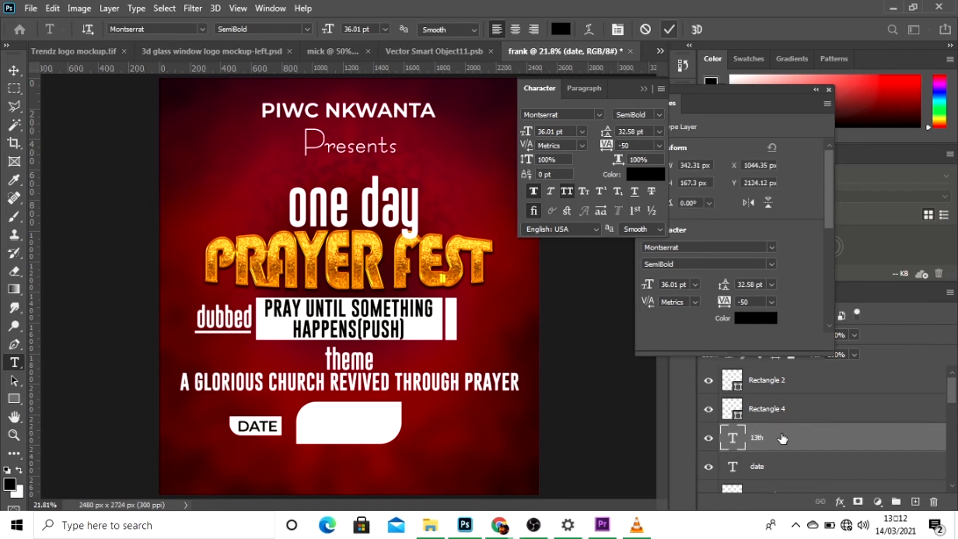
pyautogui.click(709, 383)
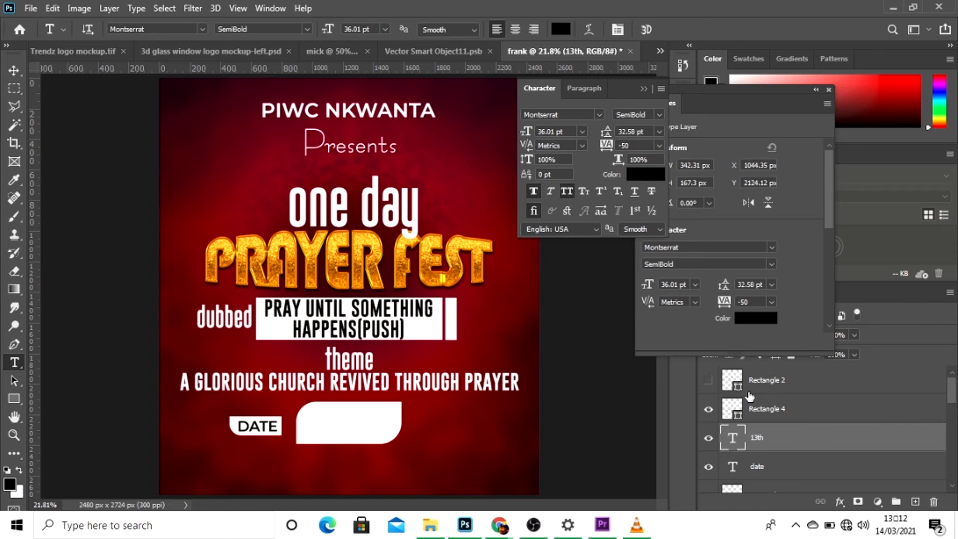
pyautogui.click(709, 383)
pyautogui.click(13, 72)
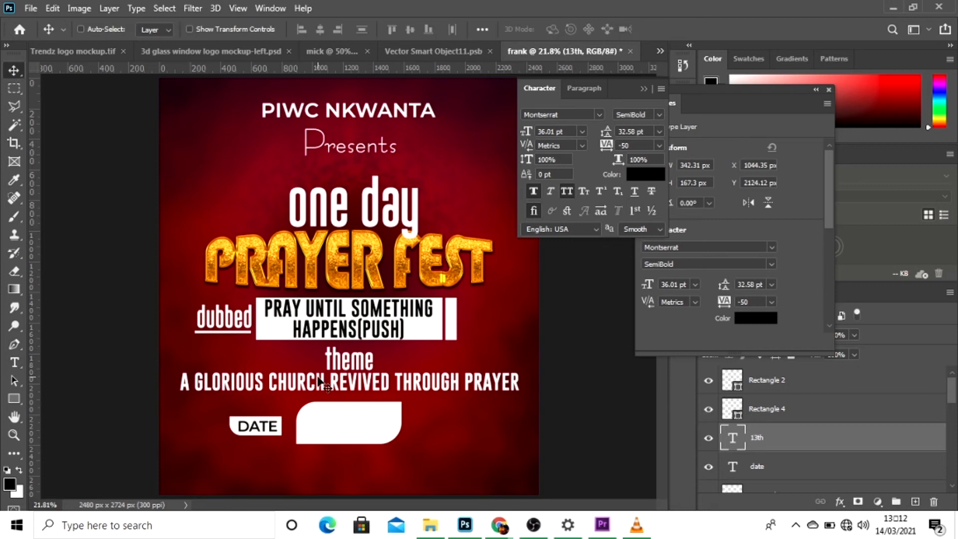
pyautogui.rightClick(344, 420)
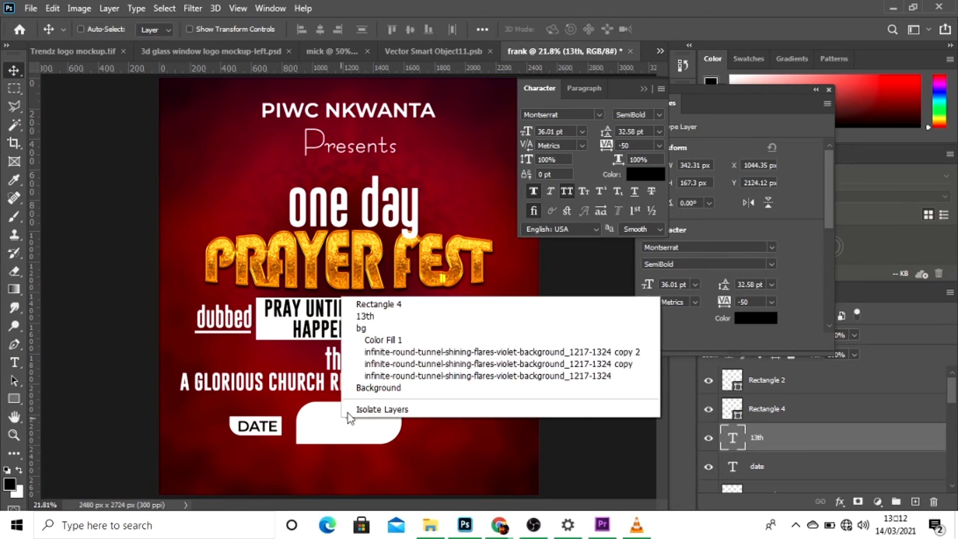
pyautogui.click(389, 305)
pyautogui.moveTo(773, 441); pyautogui.dragTo(775, 390)
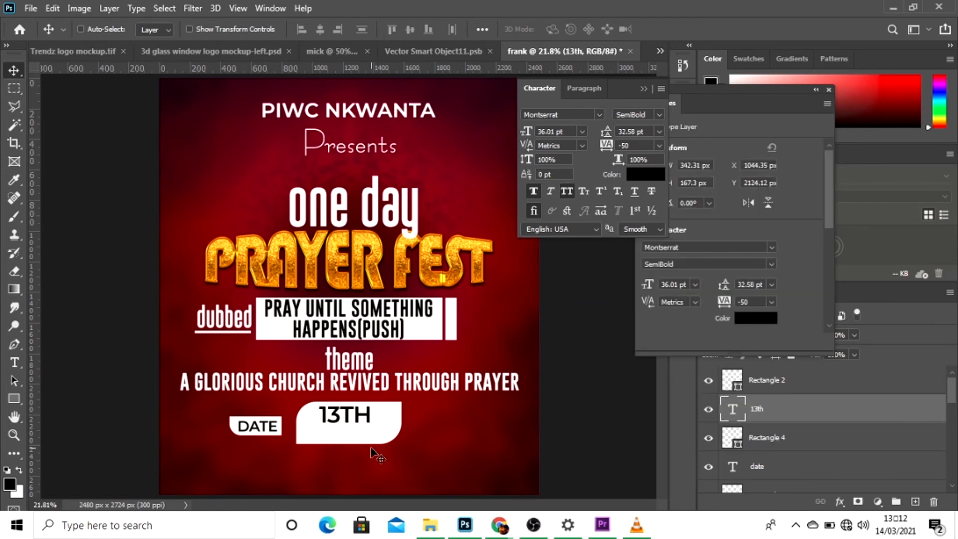
# Add a new text layer reading "MARCH" in the empty area below the large white date box.
pyautogui.press('t')
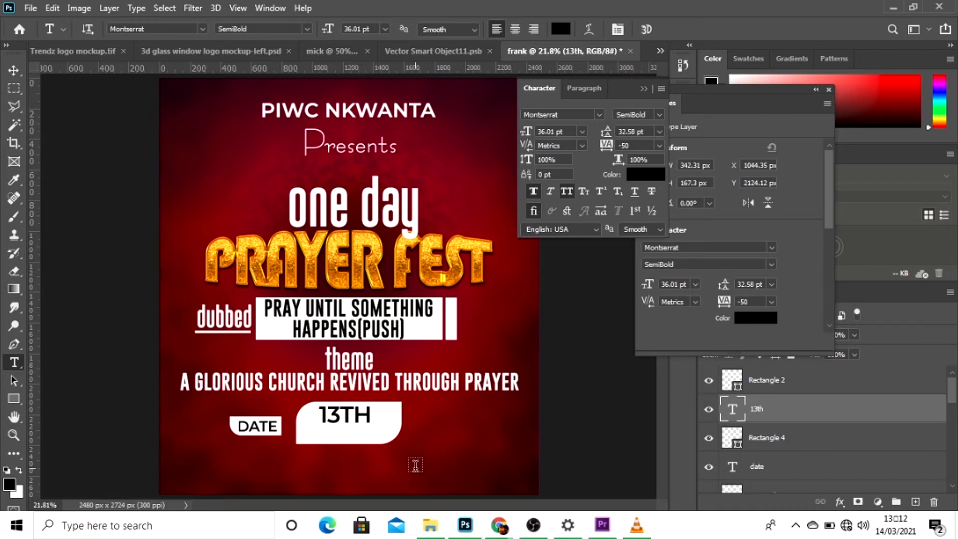
pyautogui.click(415, 465)
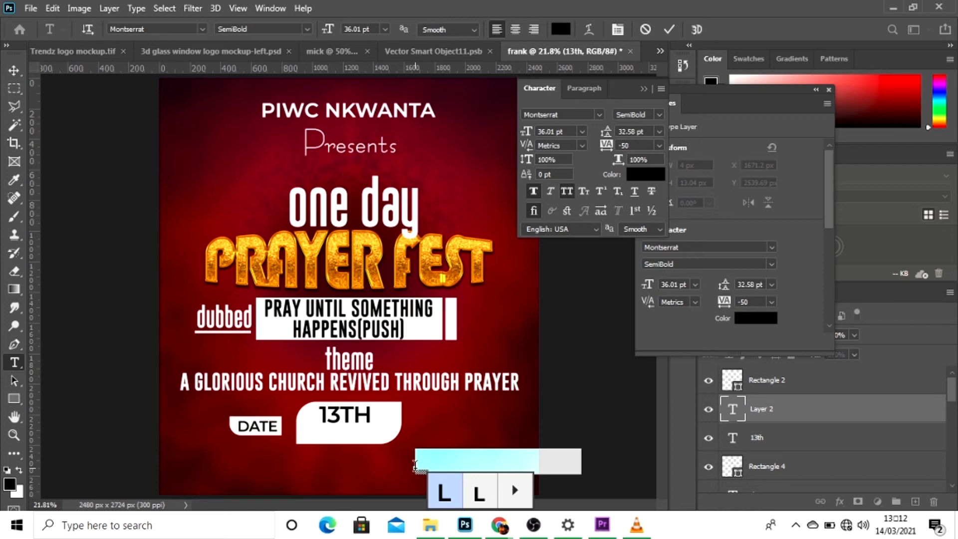
pyautogui.press('BackSpace')
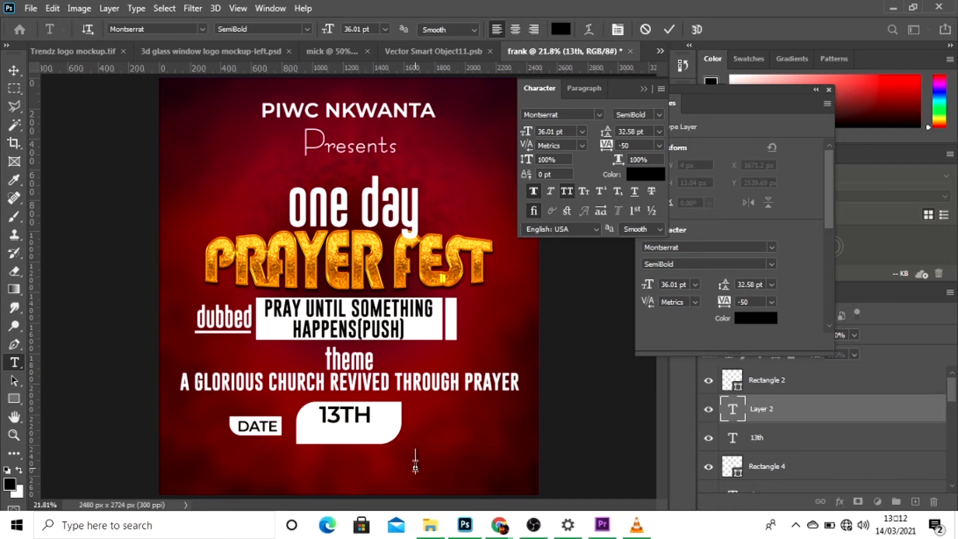
pyautogui.write('MARCH')
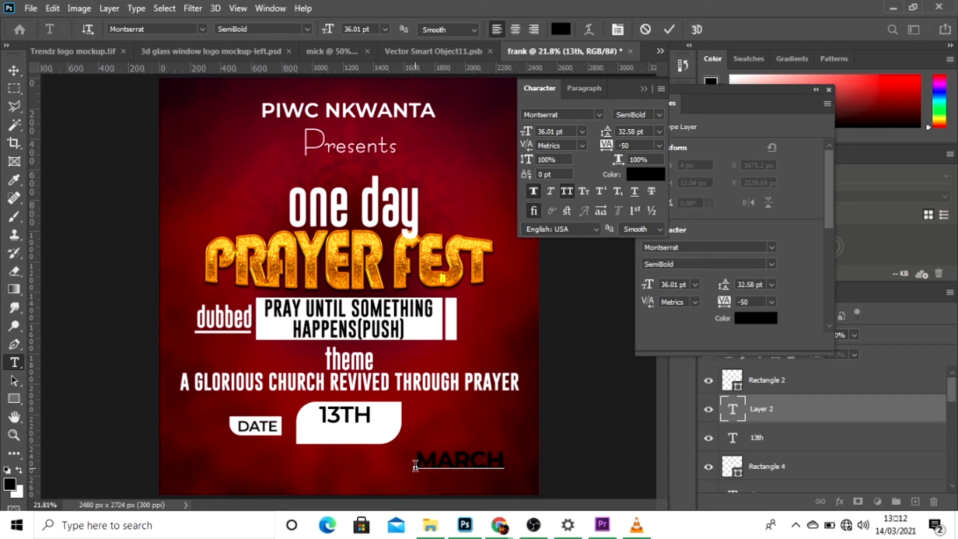
# Move "MARCH" into the large white box, reduce it to 25.01 pt and centre it beneath "13TH".
pyautogui.hotkey('ctrl', 'a')
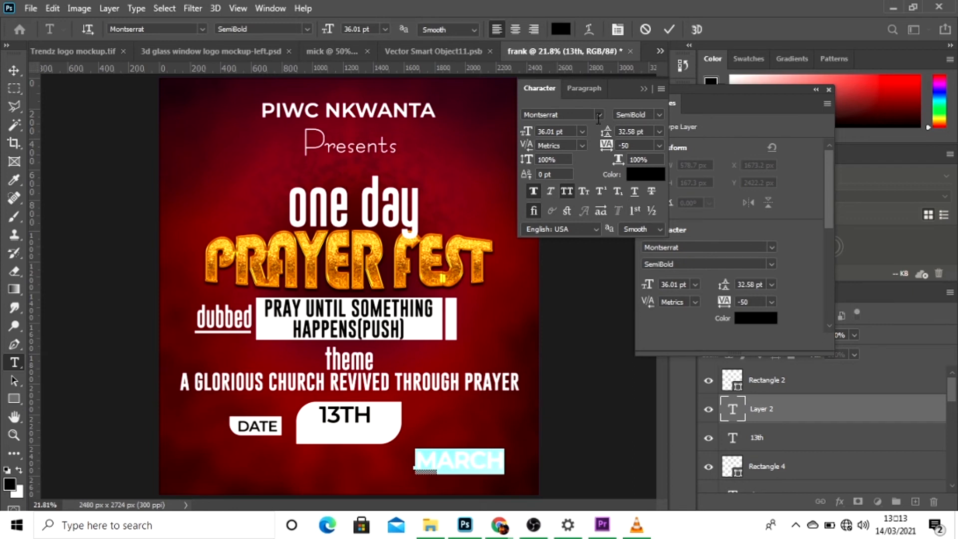
pyautogui.moveTo(477, 484); pyautogui.dragTo(365, 451)
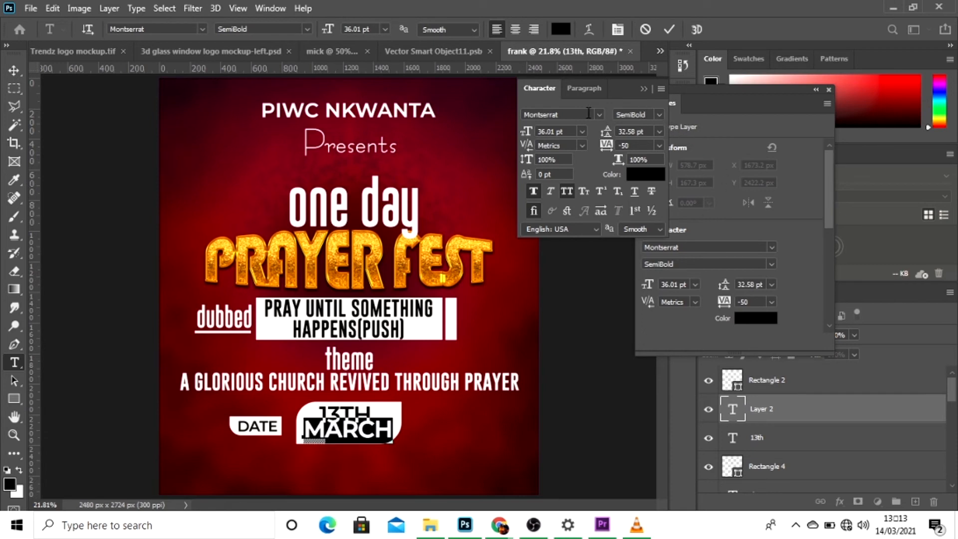
pyautogui.moveTo(527, 134); pyautogui.dragTo(525, 135)
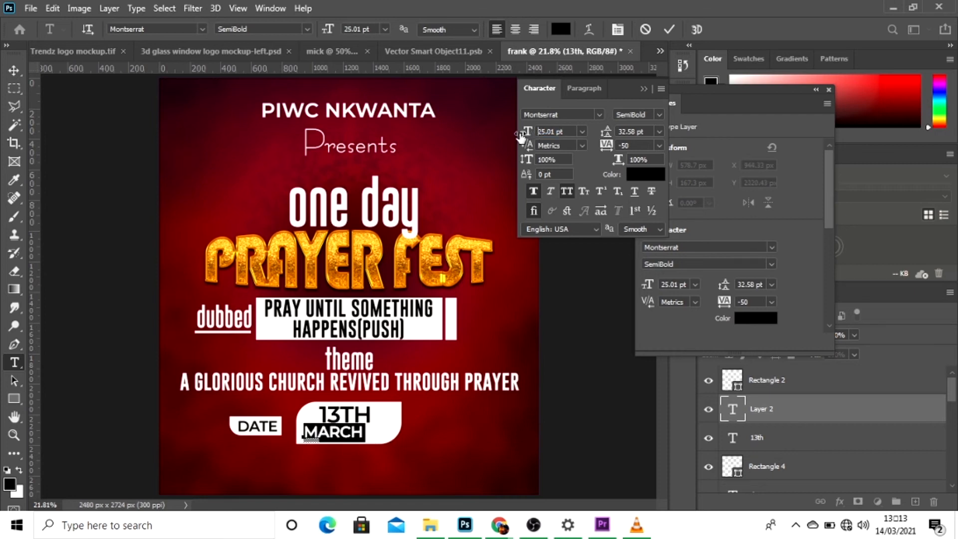
pyautogui.moveTo(389, 476); pyautogui.dragTo(401, 476)
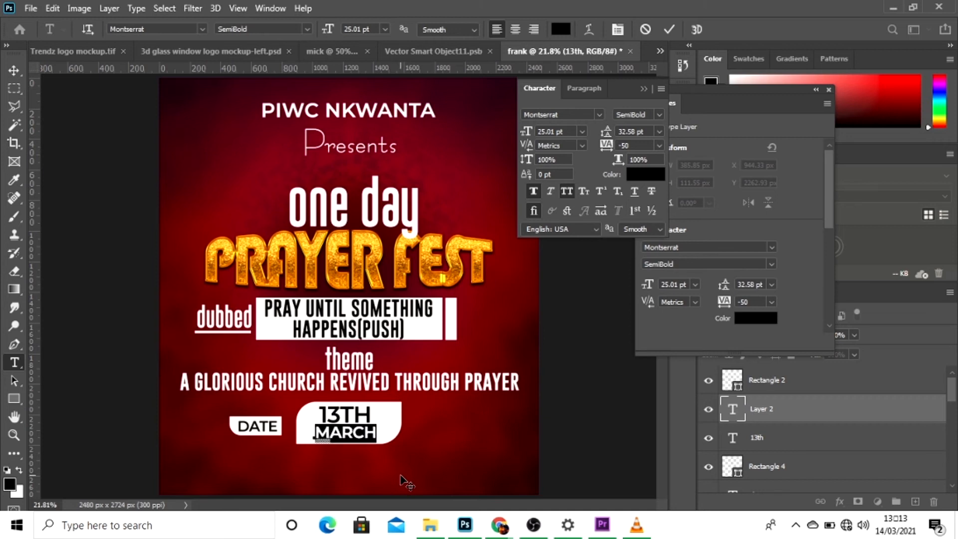
pyautogui.click(667, 27)
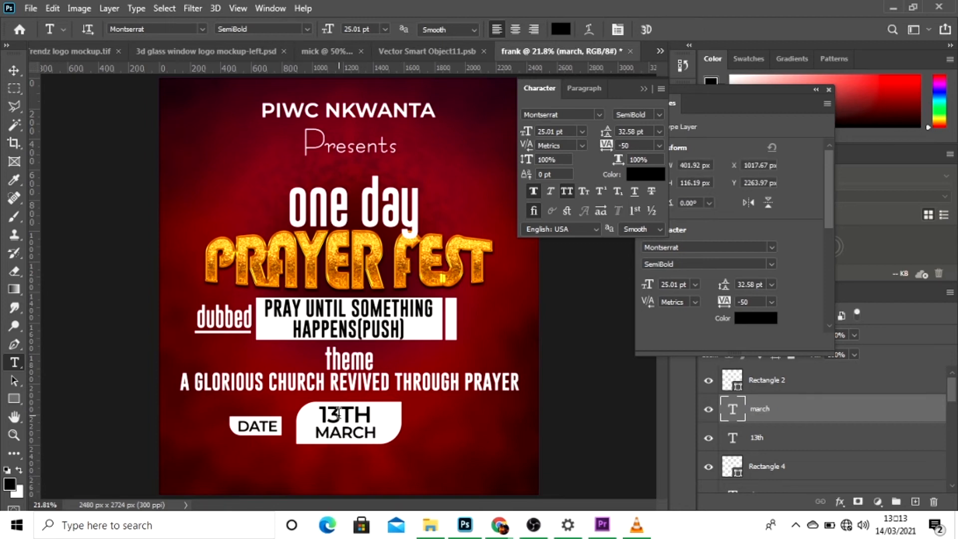
# Change the day in the large white date box from "13TH" to "17TH".
pyautogui.click(338, 414)
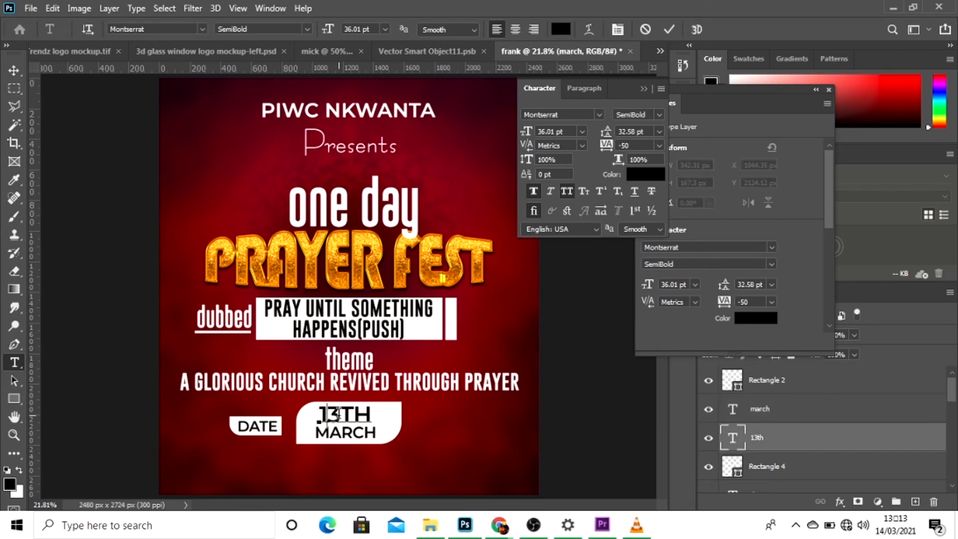
pyautogui.press('BackSpace')
pyautogui.press('BackSpace')
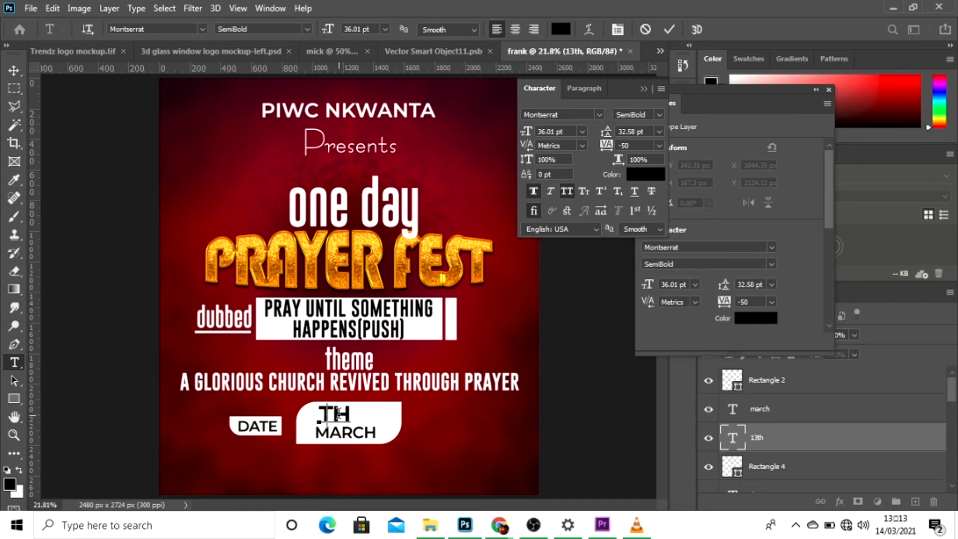
pyautogui.write('17')
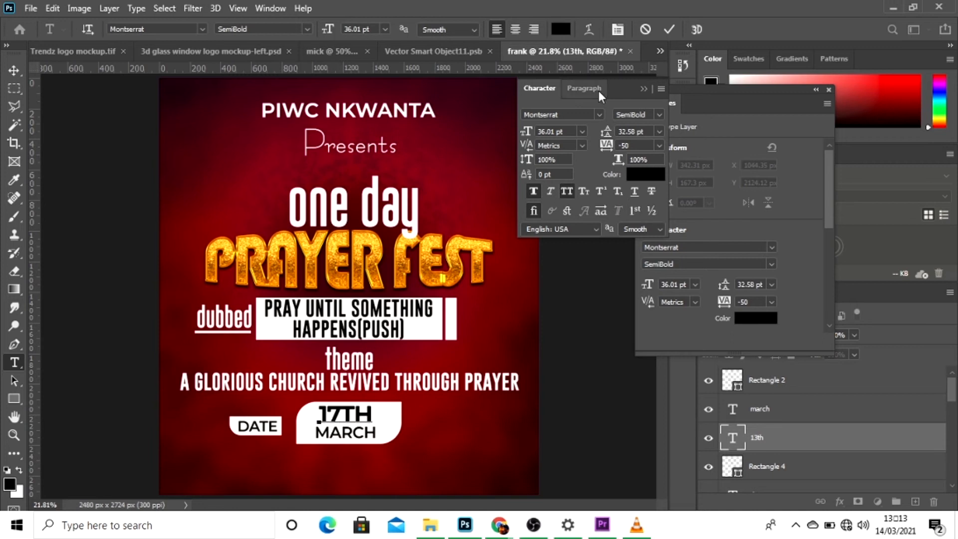
pyautogui.click(670, 24)
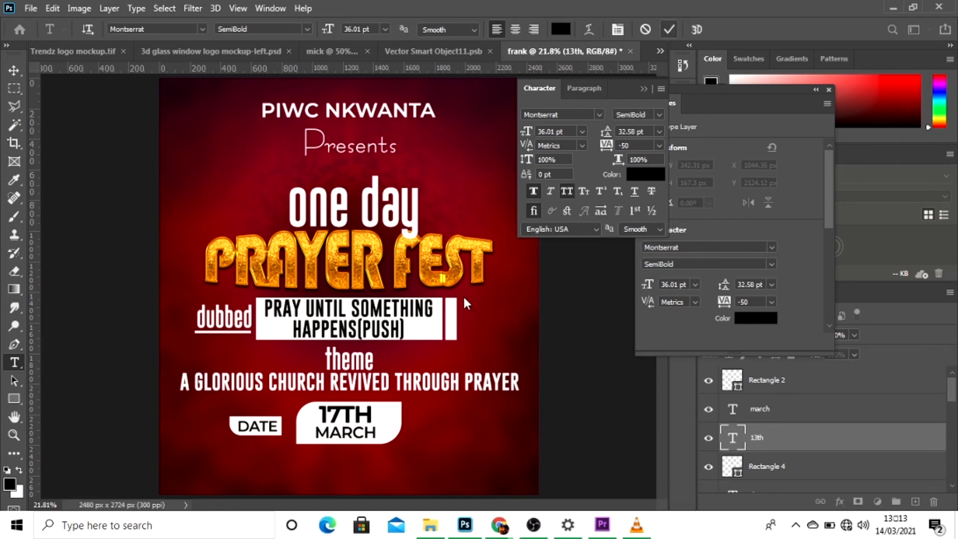
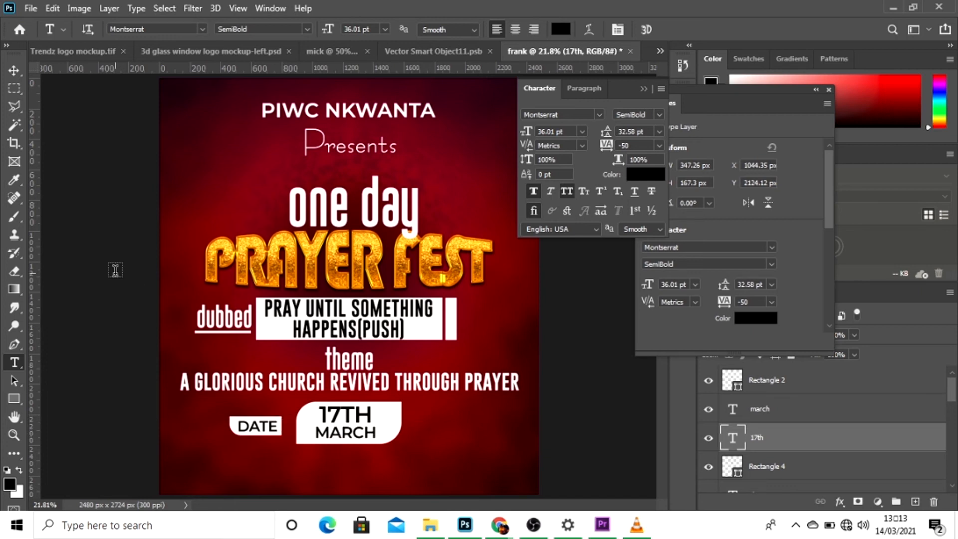
# Duplicate the "DATE" text with its small white box and place the copy on the other side of the large date box with equal 96 px gaps.
pyautogui.click(14, 70)
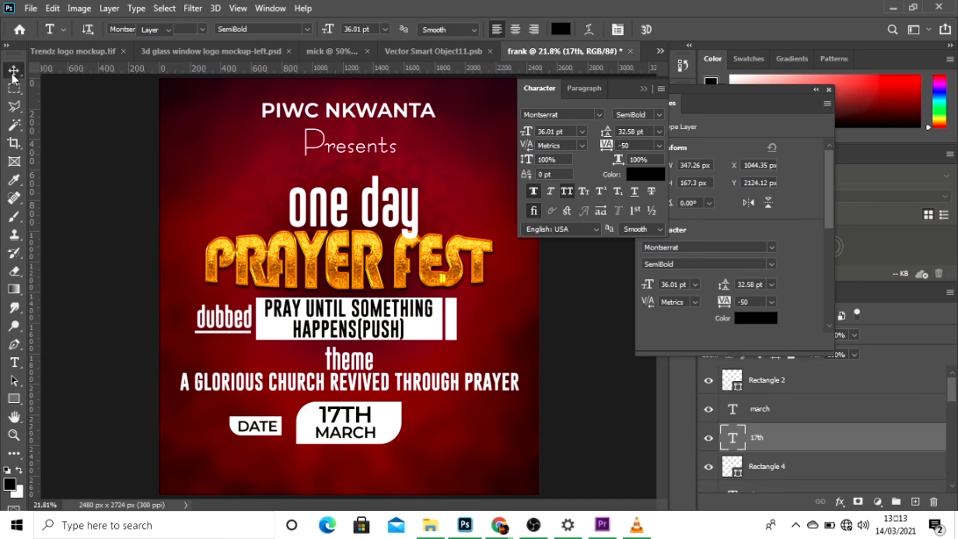
pyautogui.rightClick(261, 423)
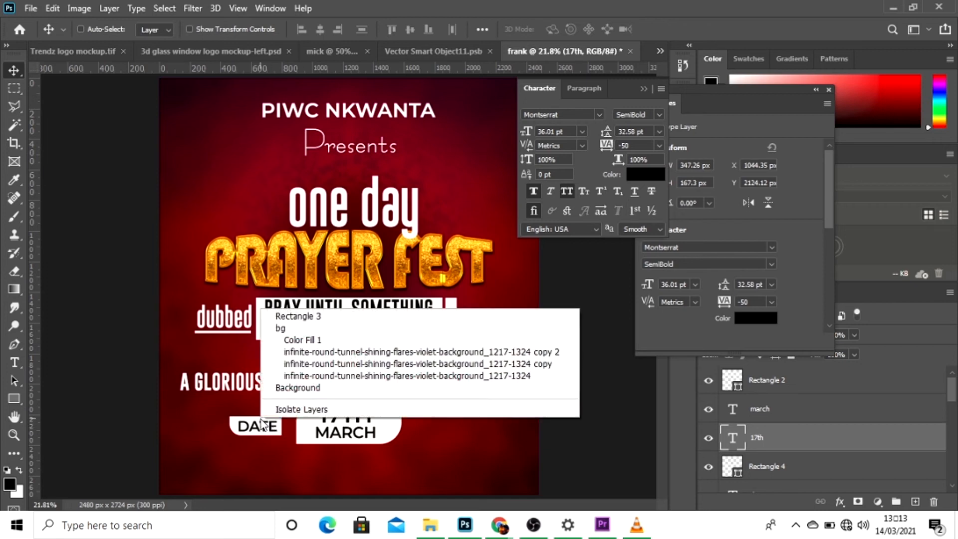
pyautogui.click(315, 315)
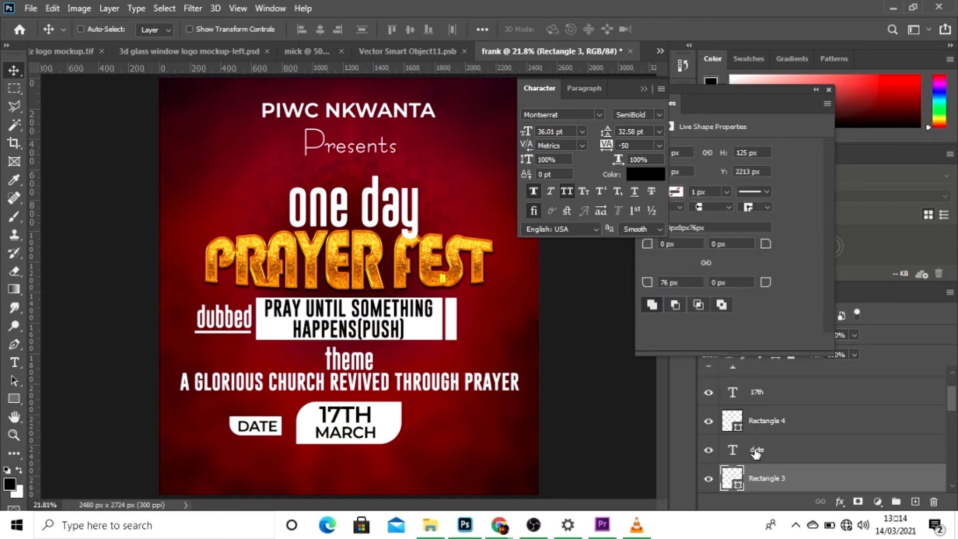
pyautogui.keyDown('shift'); pyautogui.click(757, 446); pyautogui.keyUp('shift')
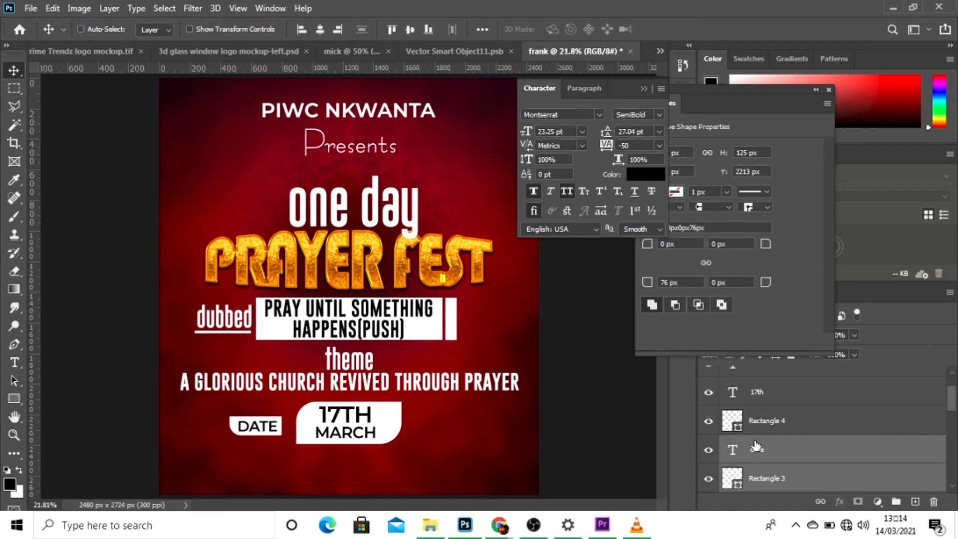
pyautogui.hotkey('ctrl', 'j')
pyautogui.moveTo(263, 438); pyautogui.dragTo(448, 439)
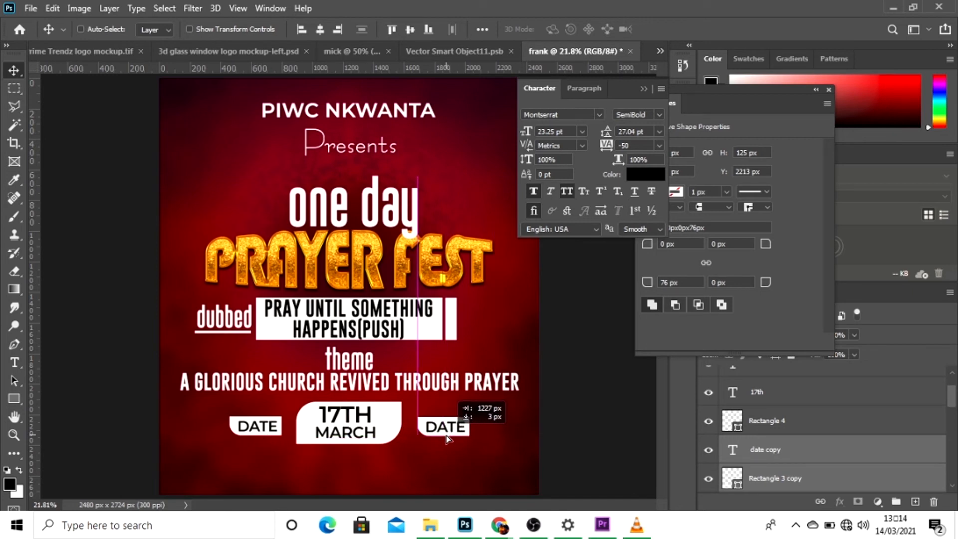
pyautogui.moveTo(447, 438); pyautogui.dragTo(446, 438)
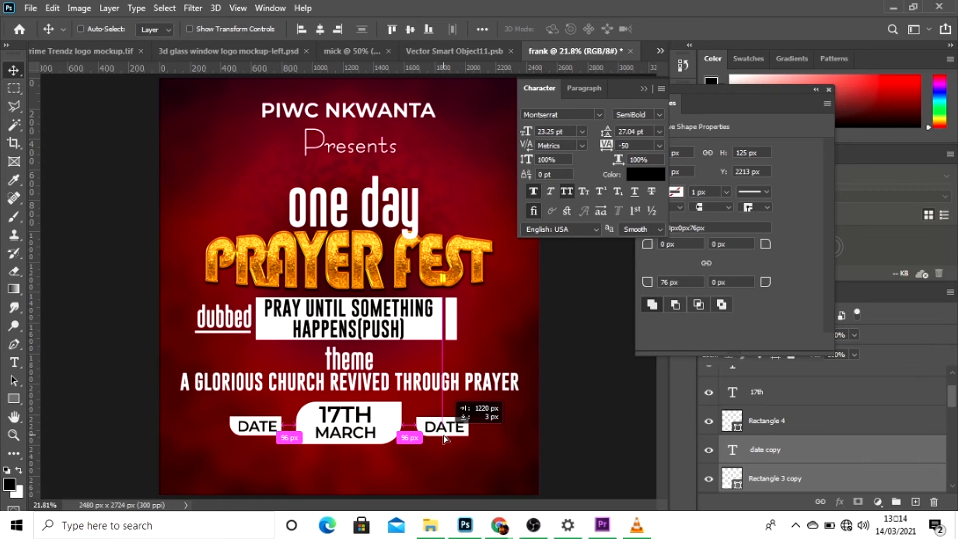
pyautogui.moveTo(445, 439); pyautogui.dragTo(446, 440)
# Change the text in the duplicated small white box from "DATE" to "2021".
pyautogui.press('t')
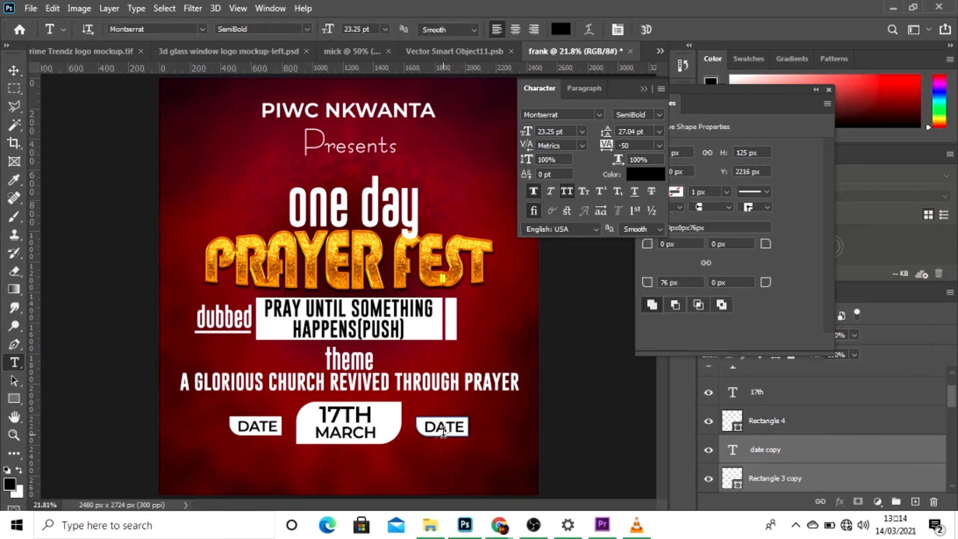
pyautogui.click(452, 428)
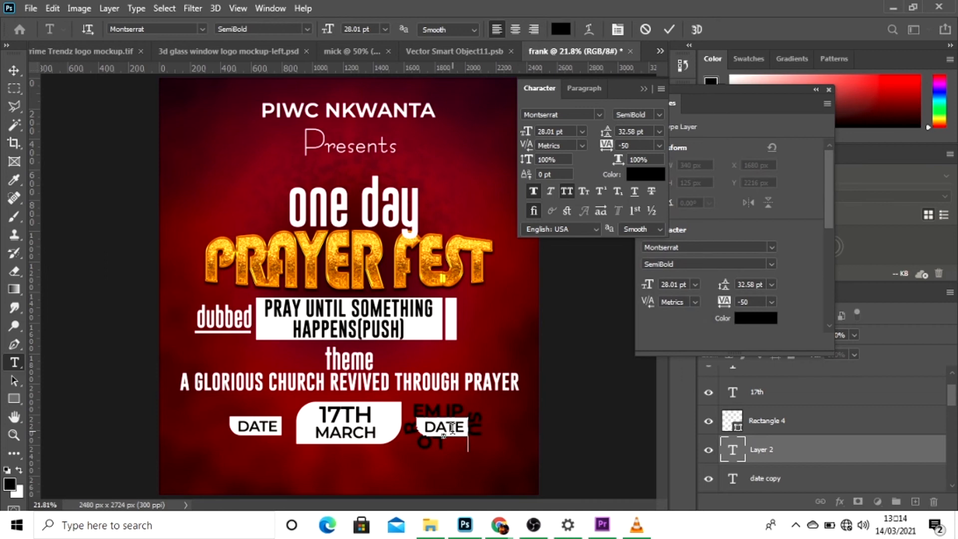
pyautogui.click(645, 30)
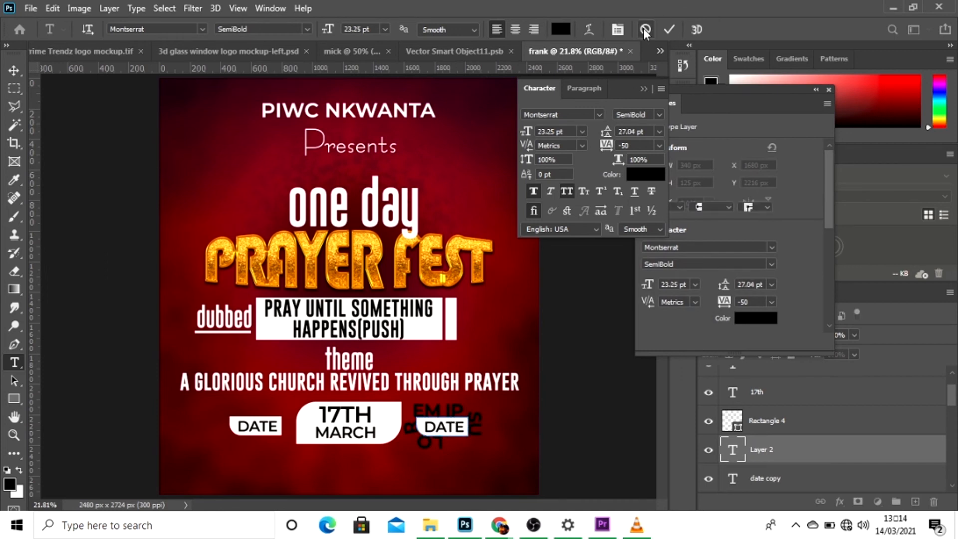
pyautogui.click(442, 425)
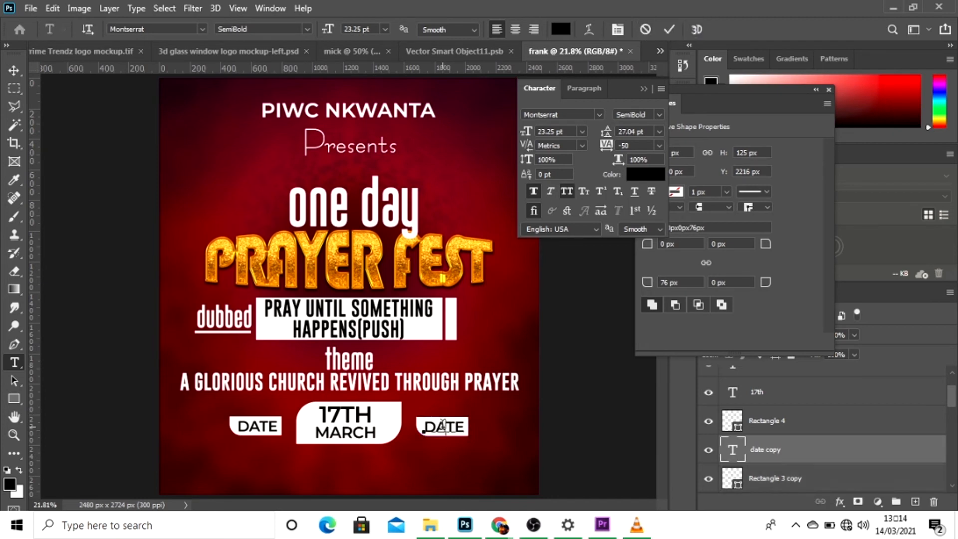
pyautogui.doubleClick(443, 425)
pyautogui.press('BackSpace')
pyautogui.write('2021')
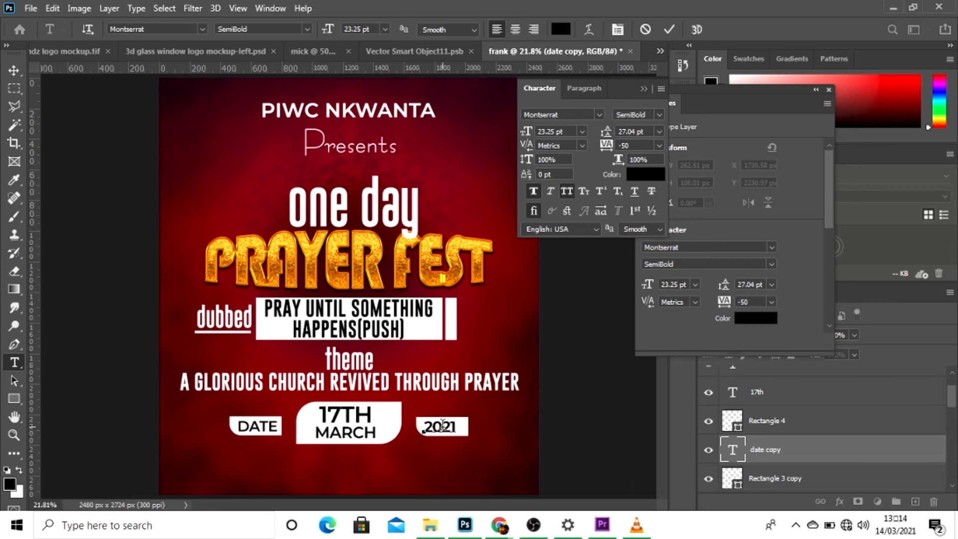
pyautogui.click(670, 30)
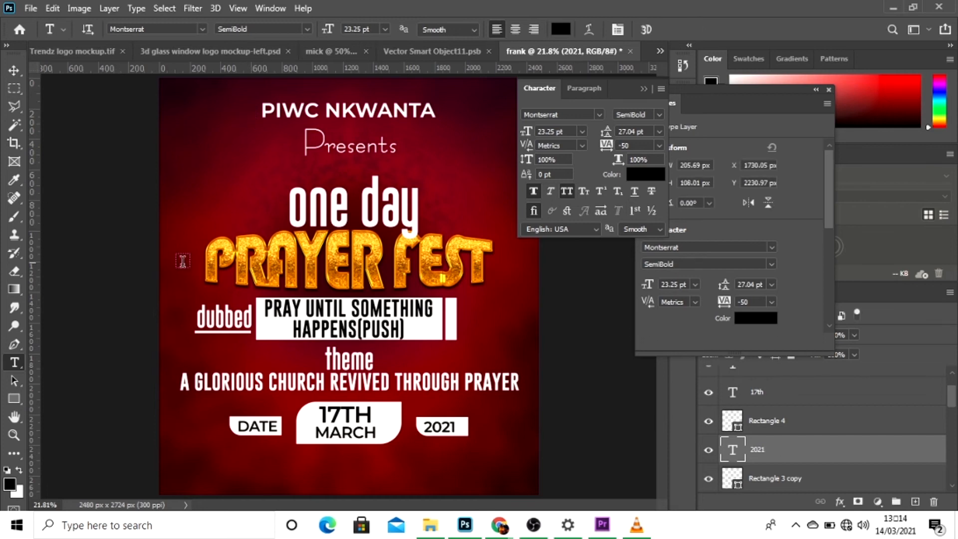
# Draw a rectangle about 2788 by 455 px across the full width of the flyer's bottom edge and fill it with white.
pyautogui.click(14, 70)
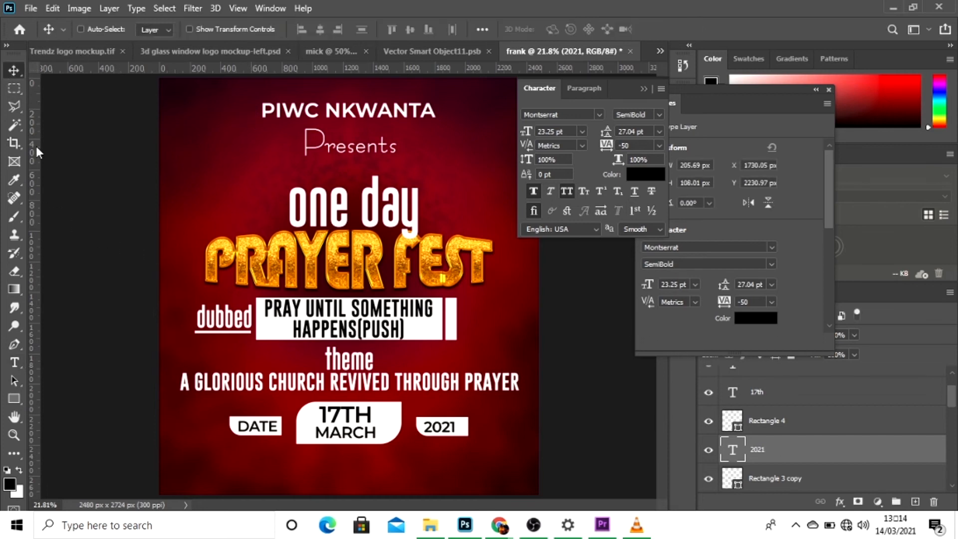
pyautogui.moveTo(40, 183); pyautogui.dragTo(40, 242)
pyautogui.click(14, 398)
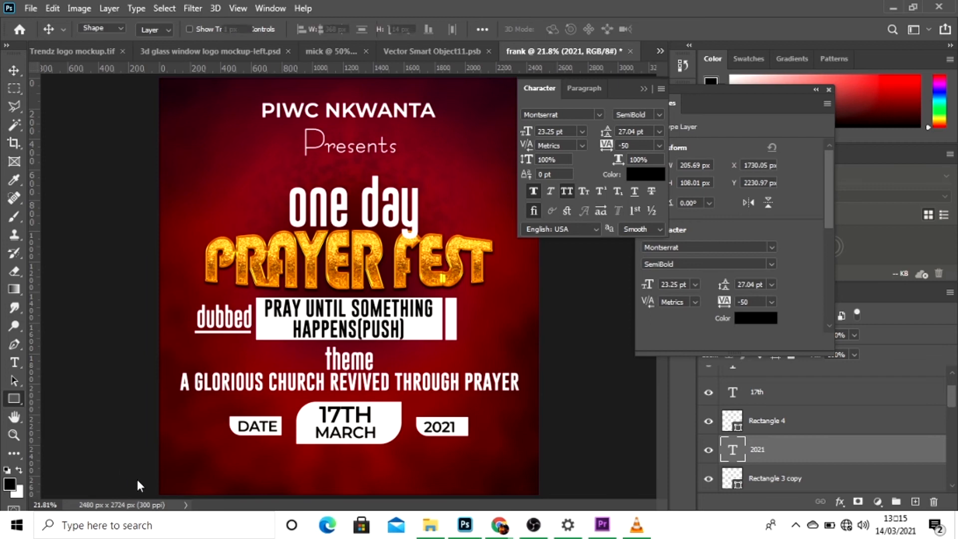
pyautogui.moveTo(152, 462); pyautogui.dragTo(524, 499)
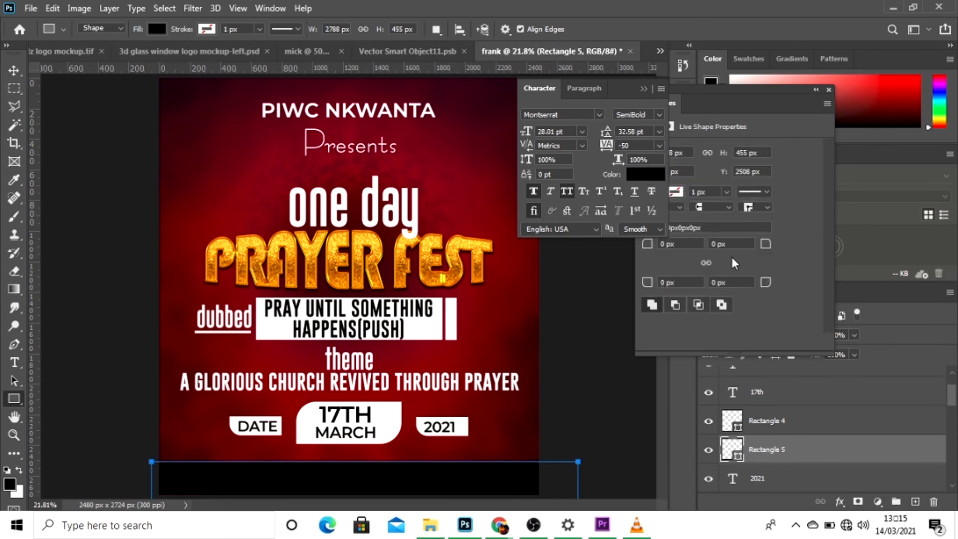
pyautogui.click(751, 104)
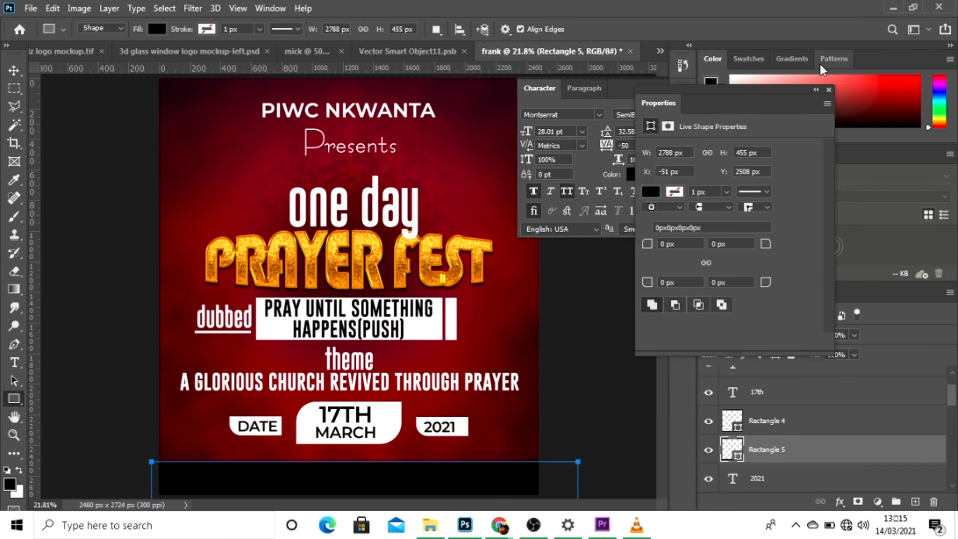
pyautogui.click(658, 190)
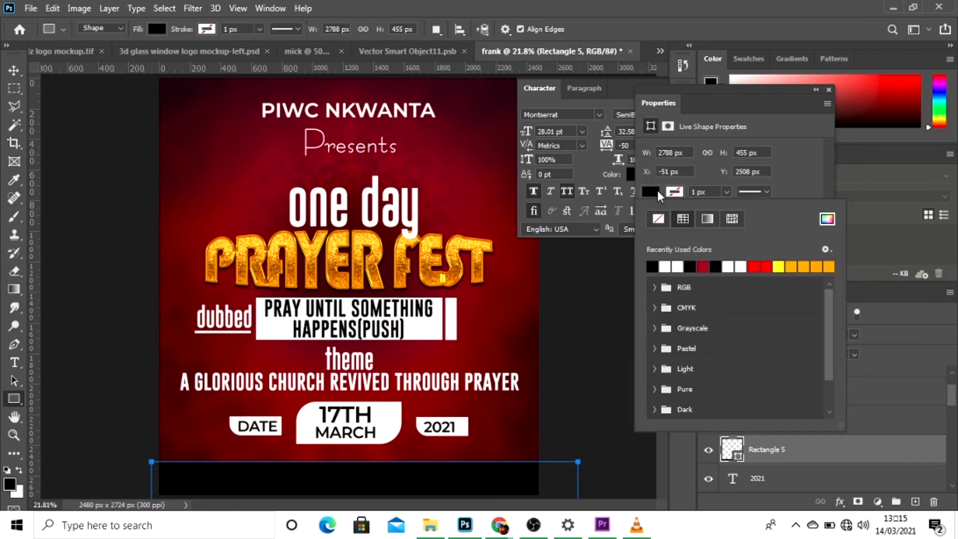
pyautogui.click(666, 266)
pyautogui.click(829, 89)
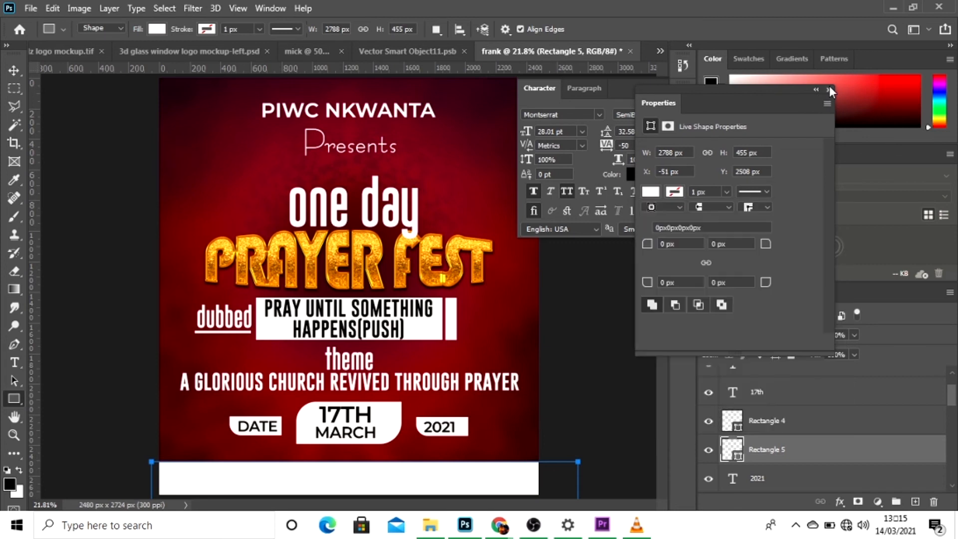
pyautogui.click(830, 89)
# Shift the white bottom strip slightly down to leave more room beneath the date boxes.
pyautogui.click(9, 75)
pyautogui.hotkey('shift', 'Down')
pyautogui.hotkey('shift', 'Down')
pyautogui.hotkey('shift', 'Down')
pyautogui.hotkey('shift', 'Down')
pyautogui.hotkey('shift', 'Down')
pyautogui.hotkey('shift', 'Down')
pyautogui.hotkey('shift', 'Down')
pyautogui.hotkey('shift', 'Down')
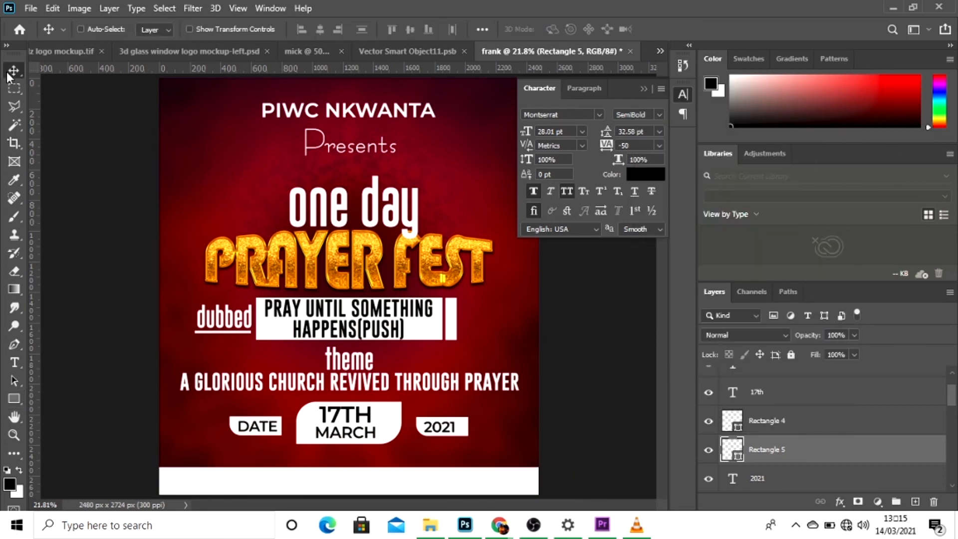
pyautogui.hotkey('shift', 'Down')
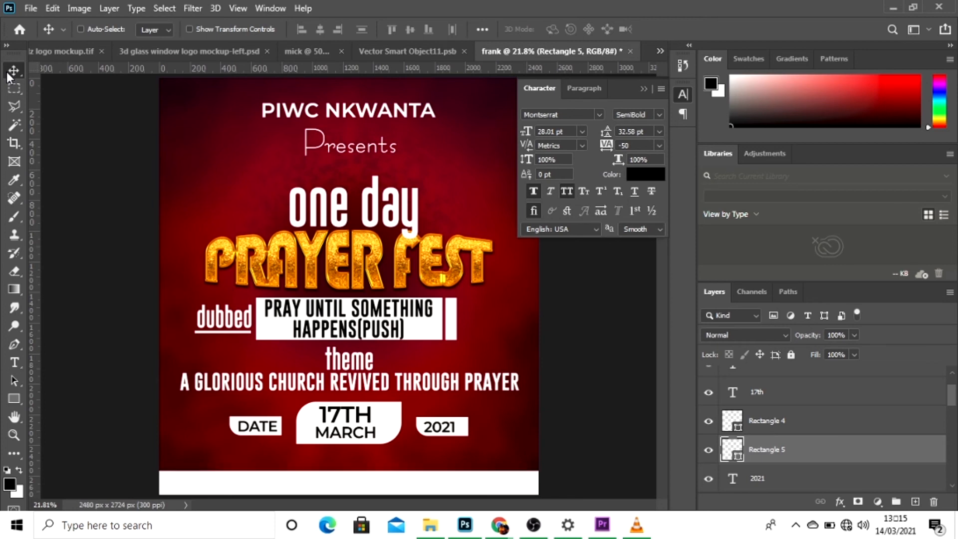
pyautogui.press('Up')
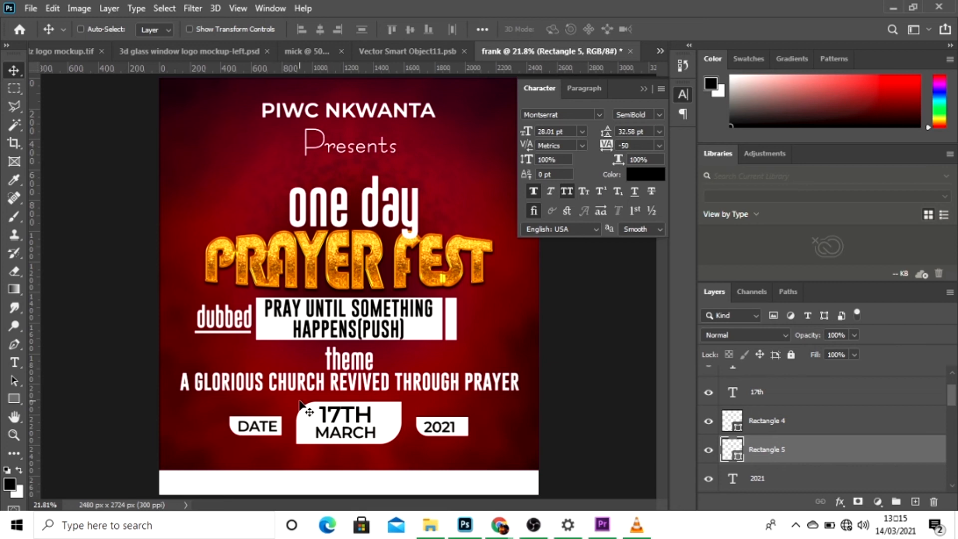
# Add a new text layer reading "9:00AM-4:00PM @ KPEVE ASSEMBLY" in the area just below "Presents".
pyautogui.press('t')
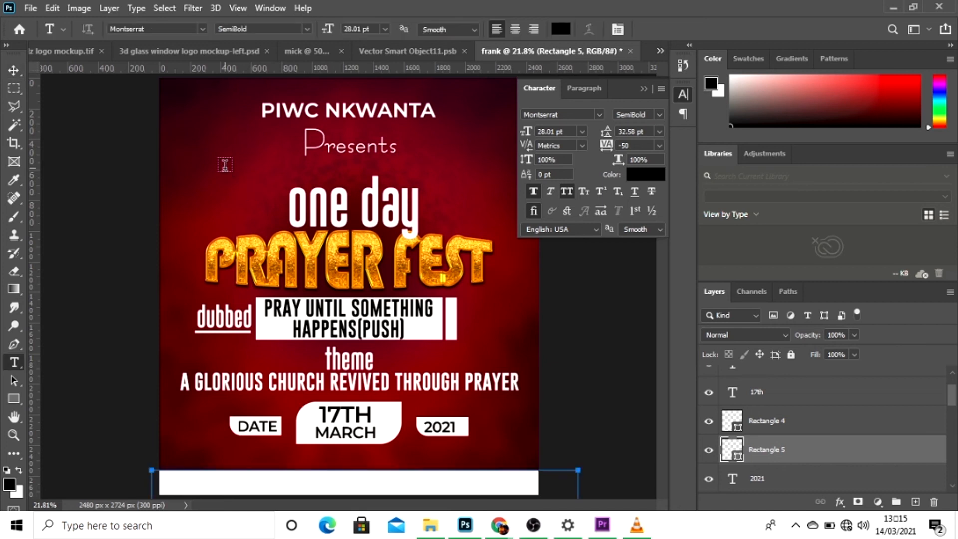
pyautogui.click(224, 165)
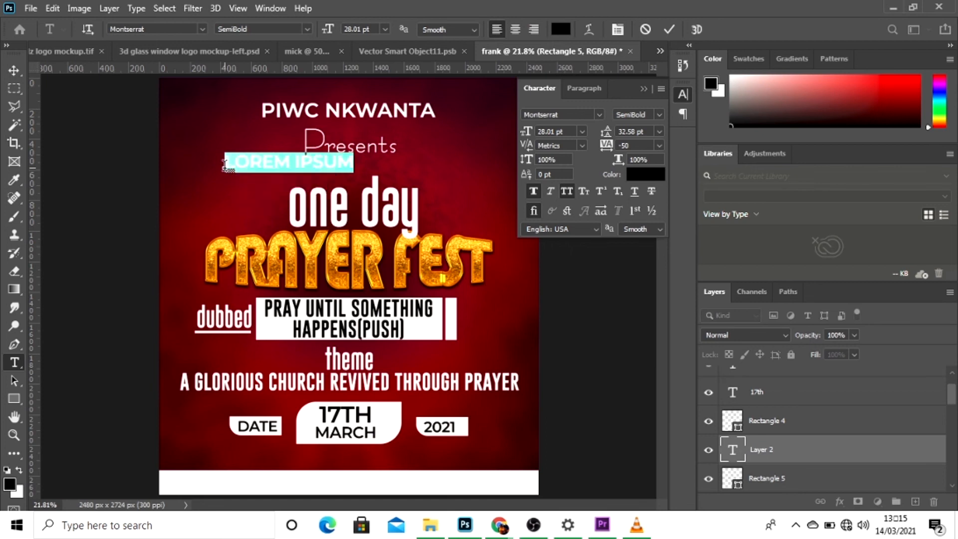
pyautogui.write('9')
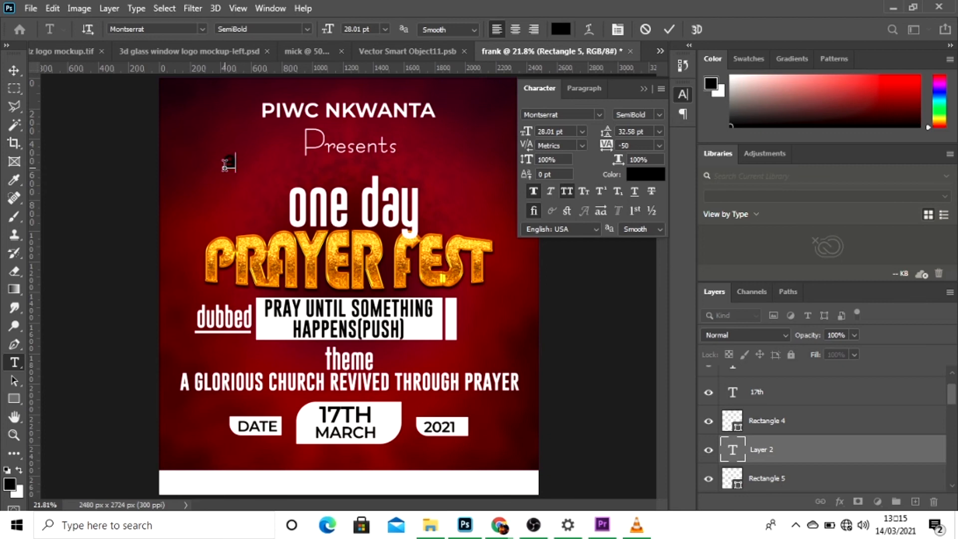
pyautogui.write(':00AM0')
pyautogui.press('BackSpace')
pyautogui.write('-')
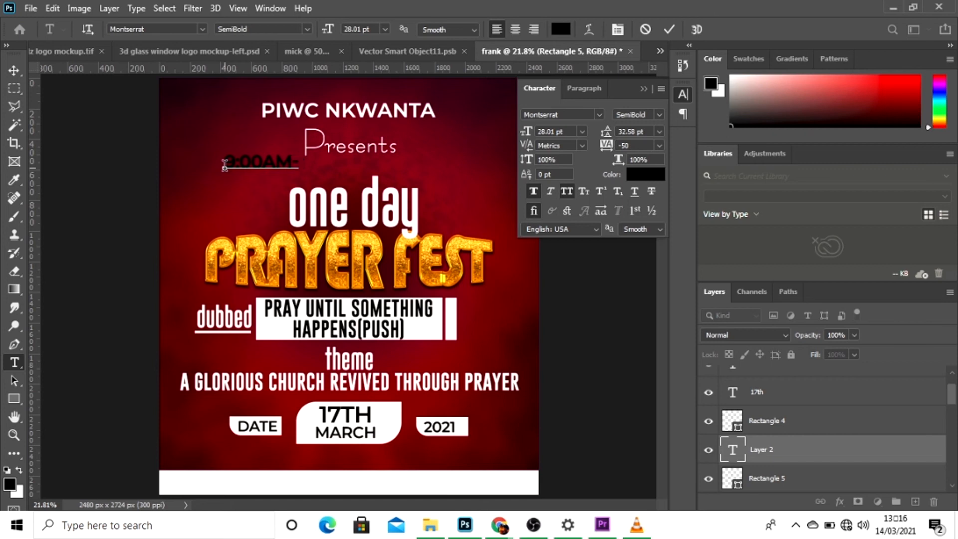
pyautogui.write('4:00PM')
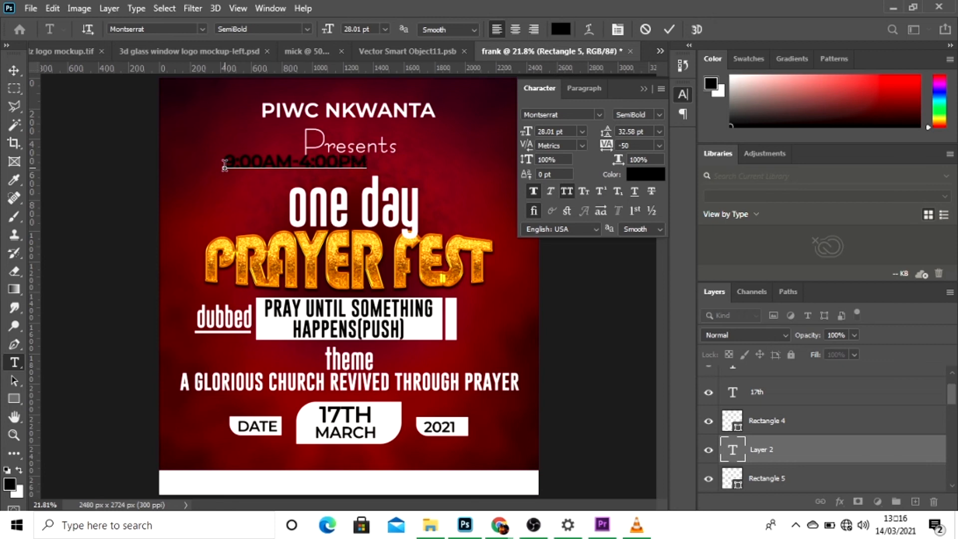
pyautogui.write(' @ KPE')
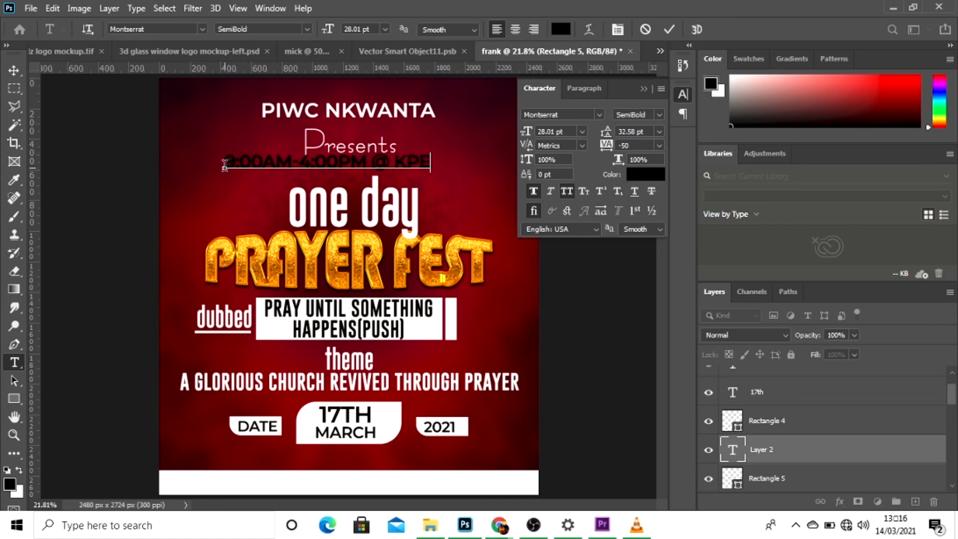
pyautogui.write('VE ASSEM')
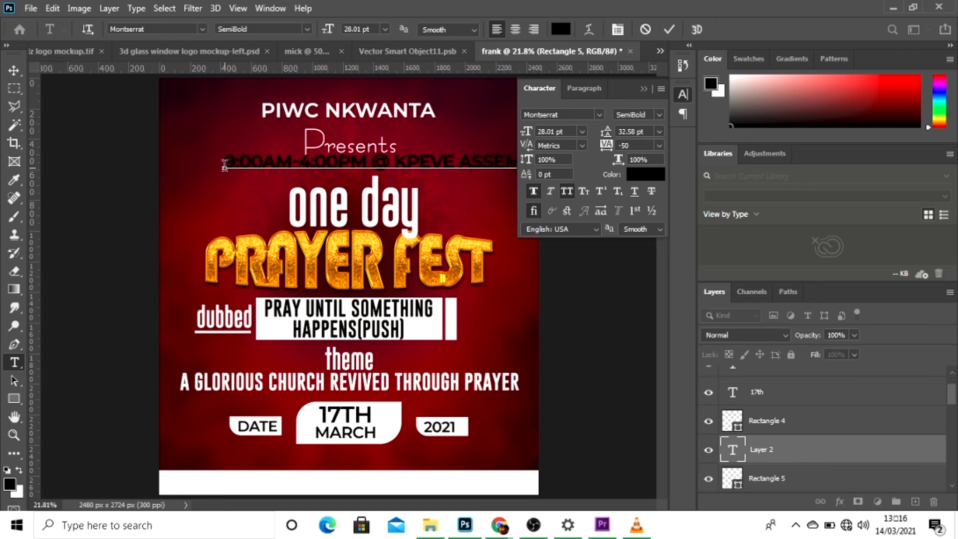
# Colour the whole time and venue line white (#fefcfc), sampled from the slogan box, and set its style to SemiBold Italic.
pyautogui.hotkey('ctrl', 'a')
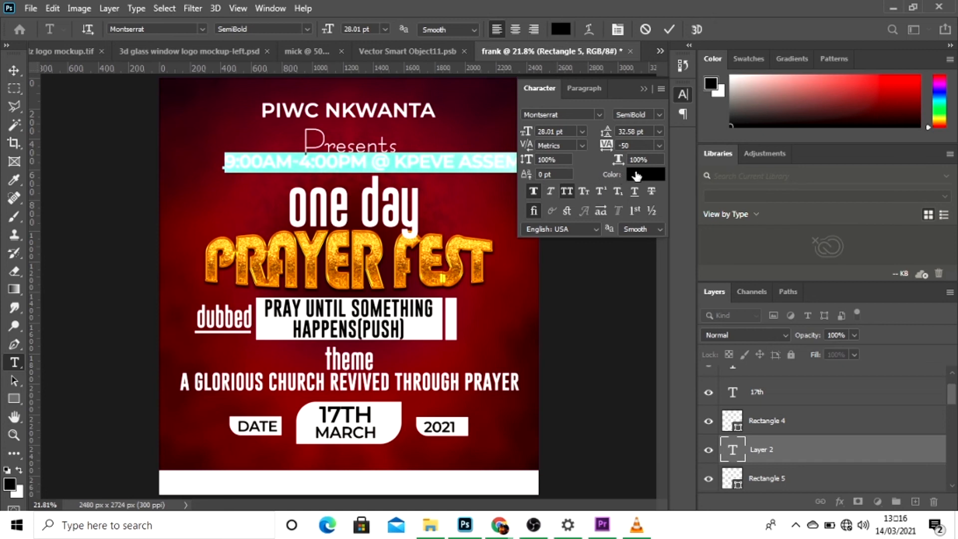
pyautogui.click(636, 175)
pyautogui.click(426, 332)
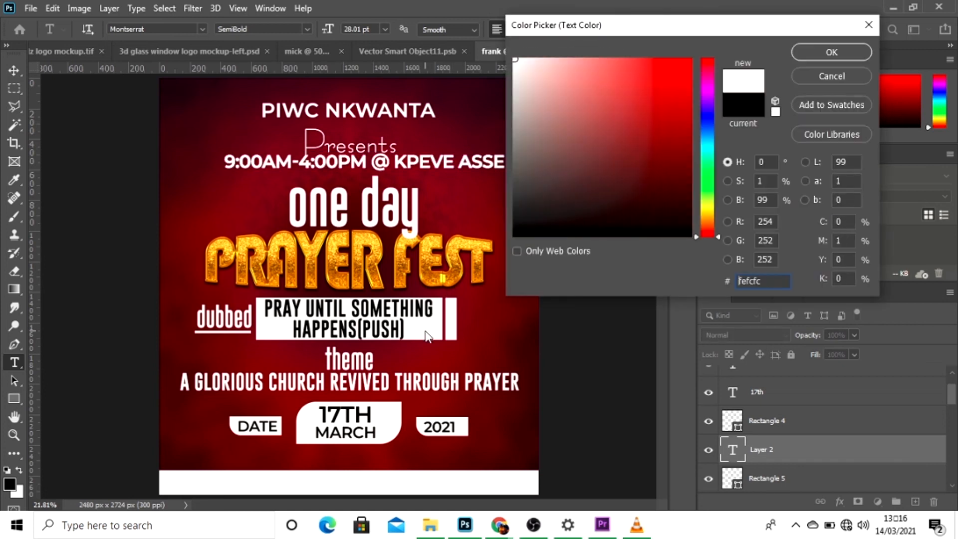
pyautogui.press('Return')
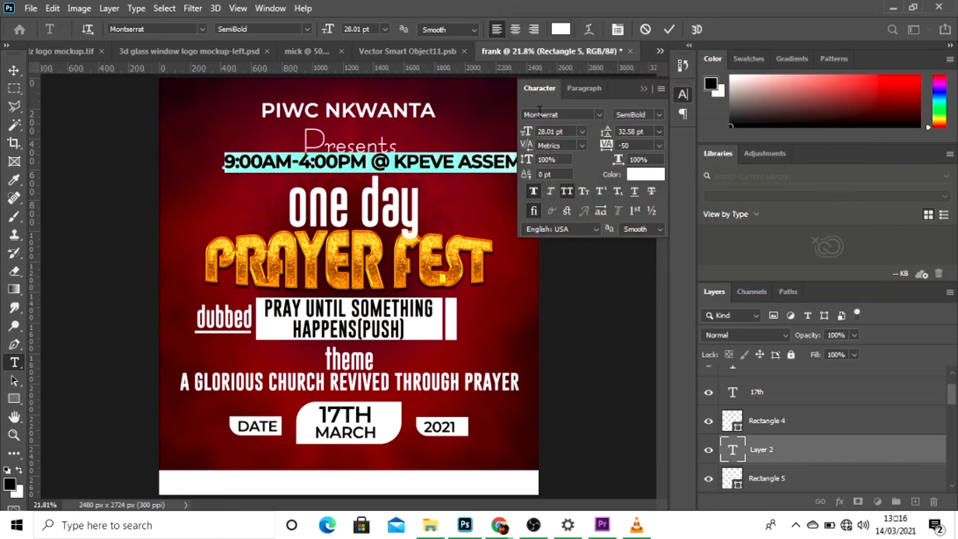
pyautogui.click(659, 116)
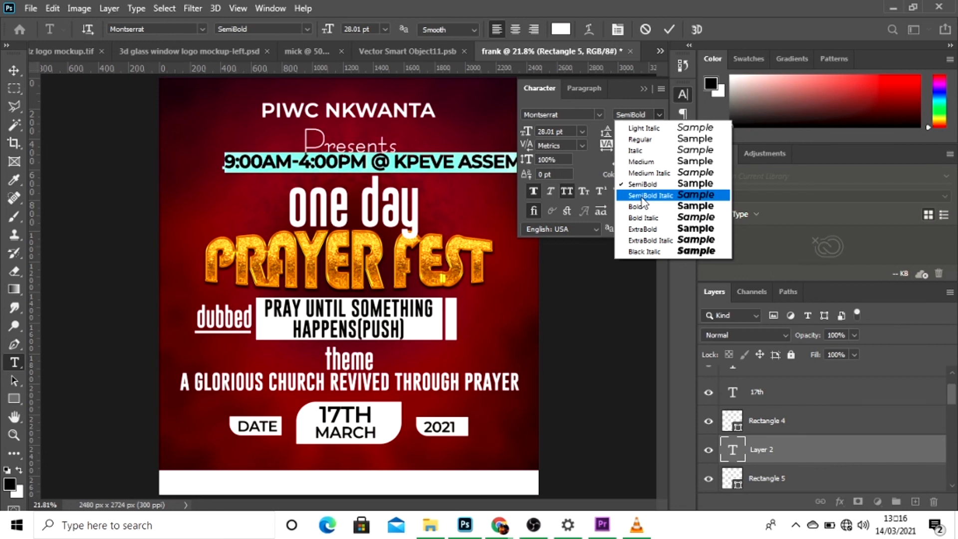
pyautogui.click(641, 197)
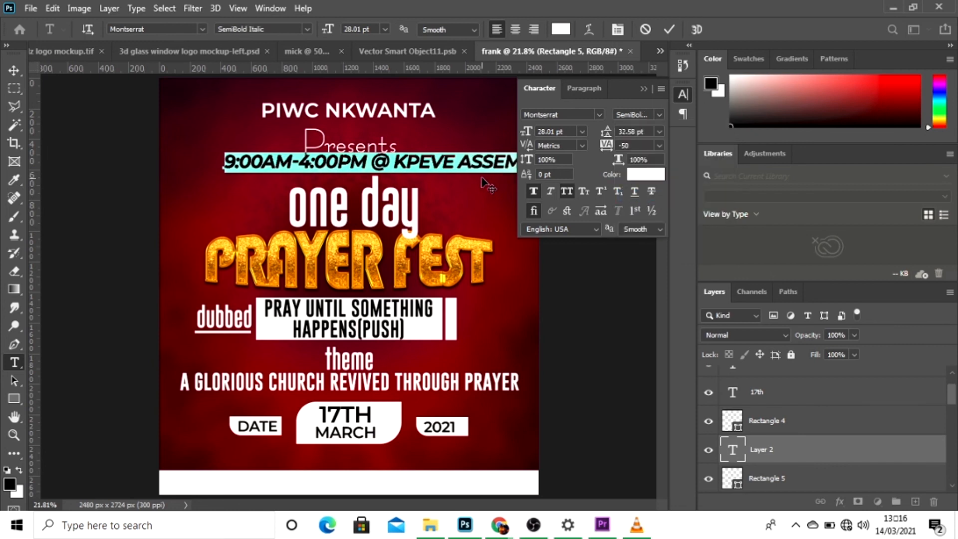
# Reduce the time and venue line to 22.01 pt and place it between the date boxes and the white bottom strip.
pyautogui.moveTo(526, 132); pyautogui.dragTo(523, 132)
pyautogui.moveTo(404, 492); pyautogui.dragTo(403, 494)
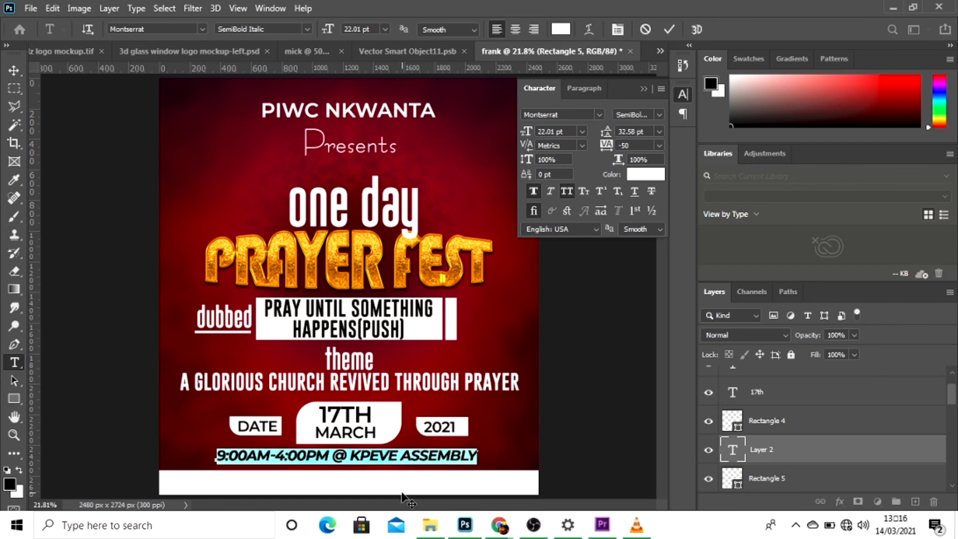
pyautogui.click(670, 29)
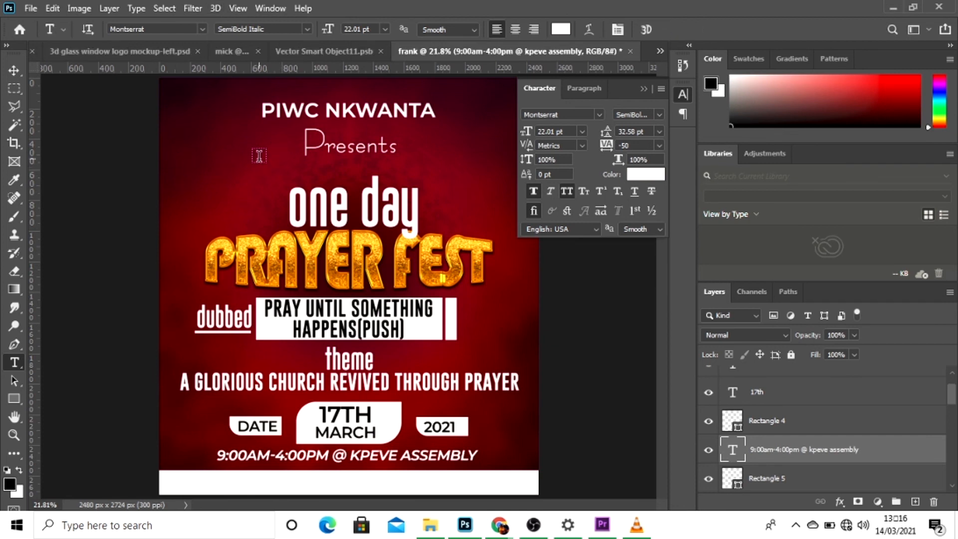
# Add a new text layer reading "#PRAYER IS THE GAME CHANGER" between "Presents" and "one day".
pyautogui.click(231, 173)
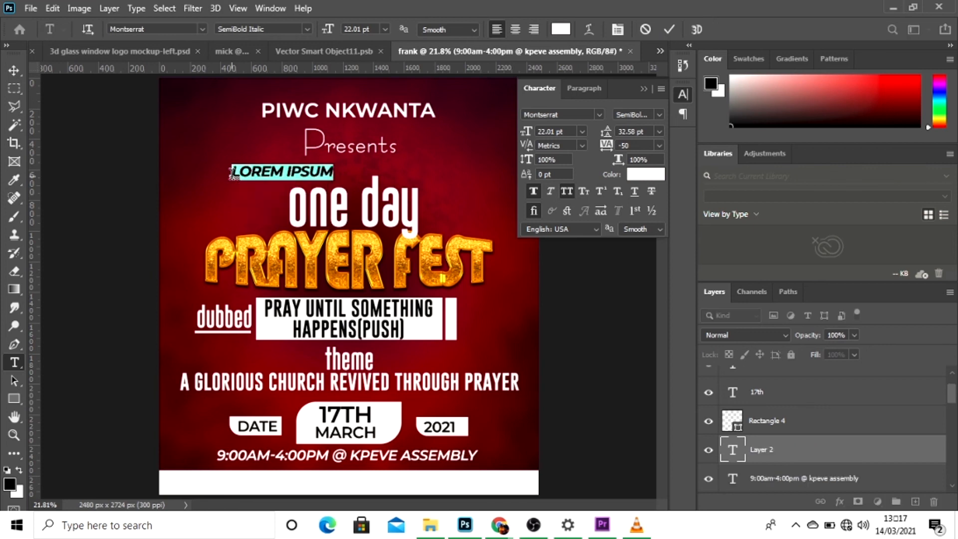
pyautogui.press('BackSpace')
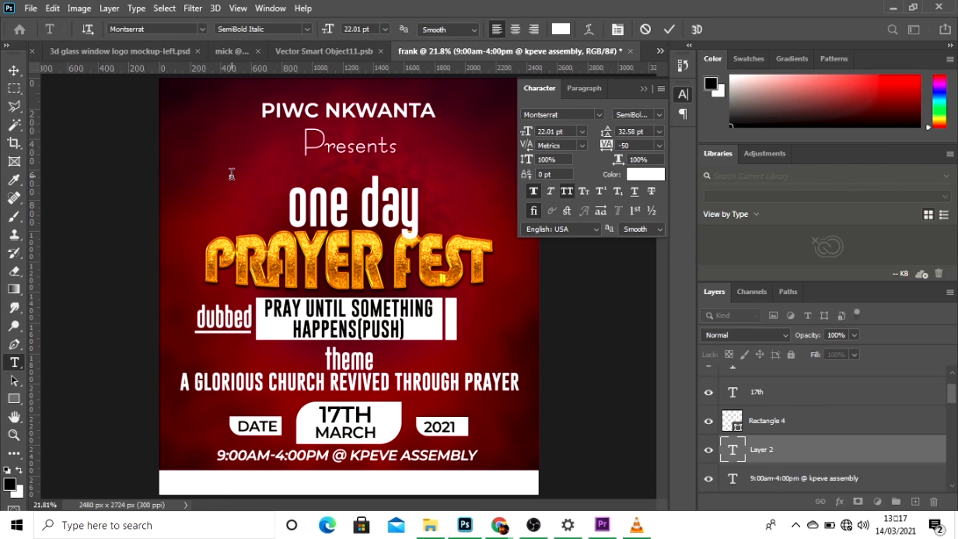
pyautogui.write('#PRAYER I')
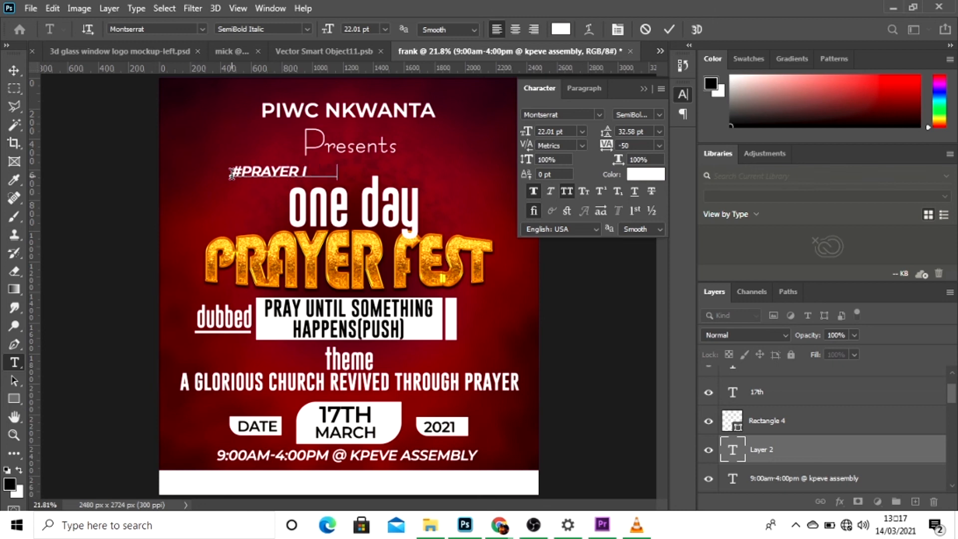
pyautogui.write('S THE GA')
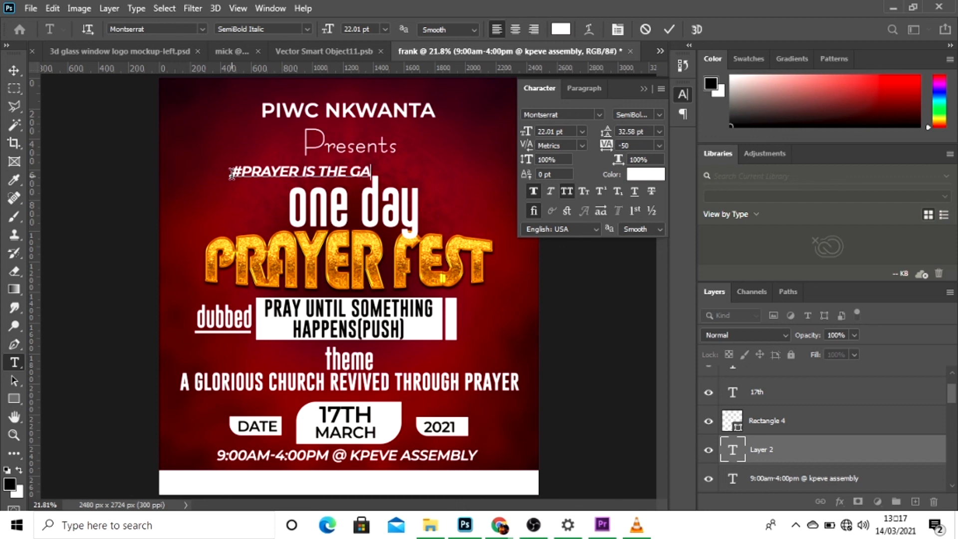
pyautogui.write('ME CHAN')
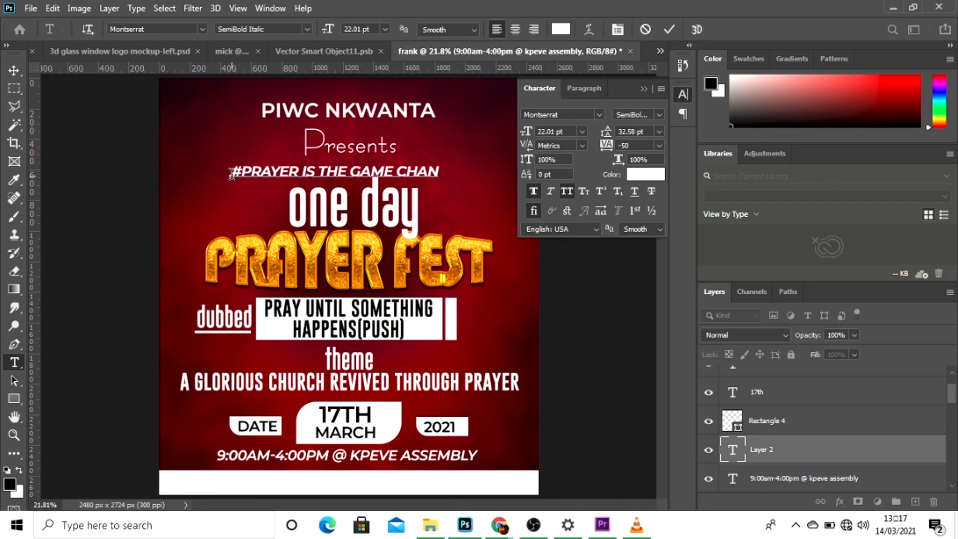
pyautogui.write('GER')
# Colour the whole "#PRAYER IS THE GAME CHANGER" line near-black (#010101) and commit the text.
pyautogui.hotkey('ctrl', 'a')
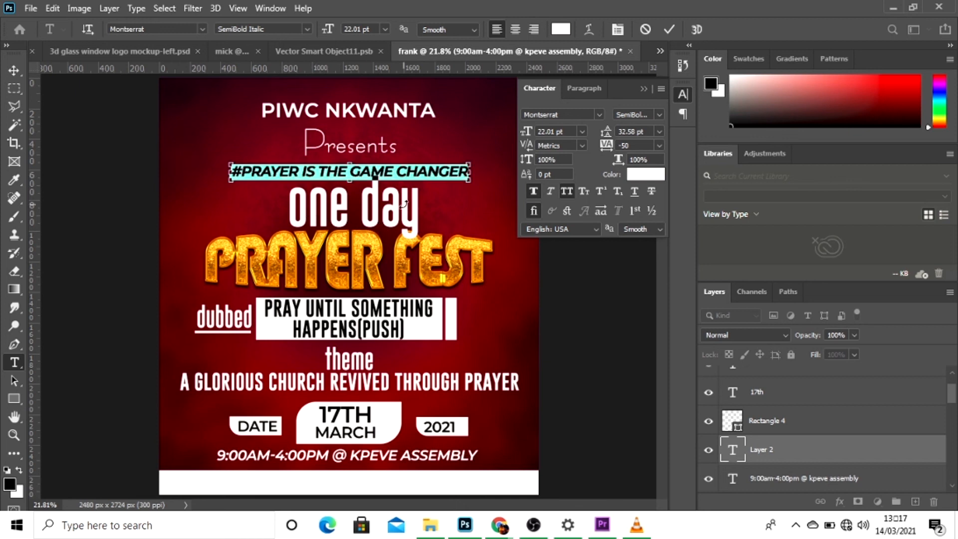
pyautogui.click(645, 174)
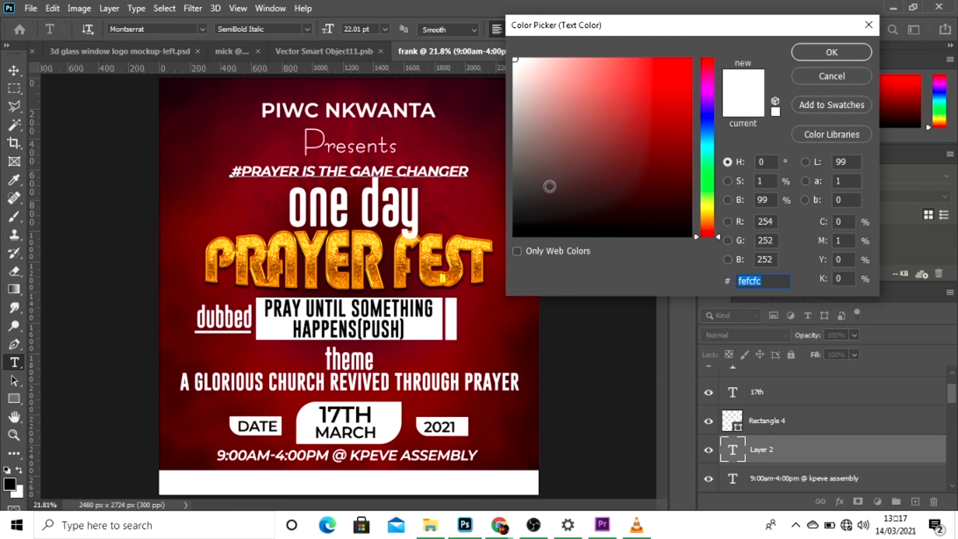
pyautogui.click(513, 236)
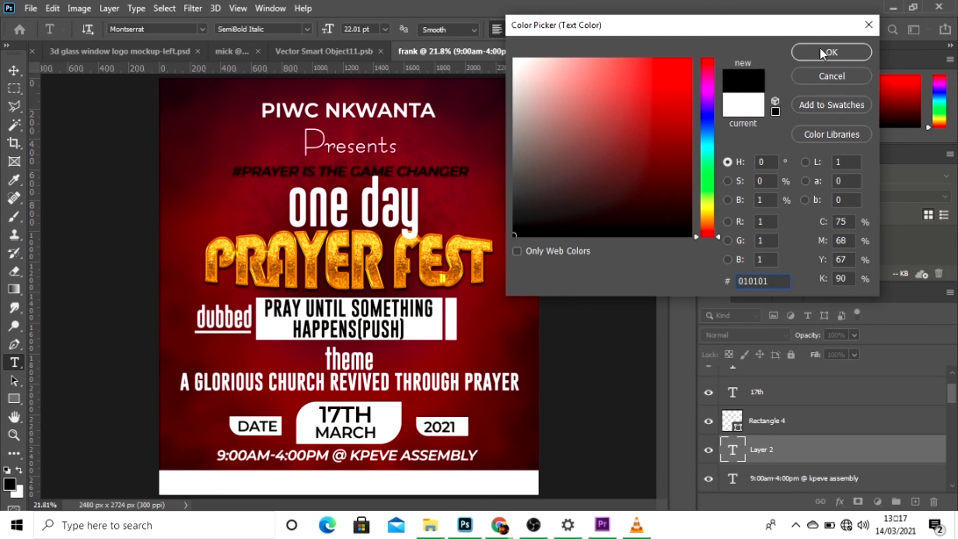
pyautogui.click(822, 50)
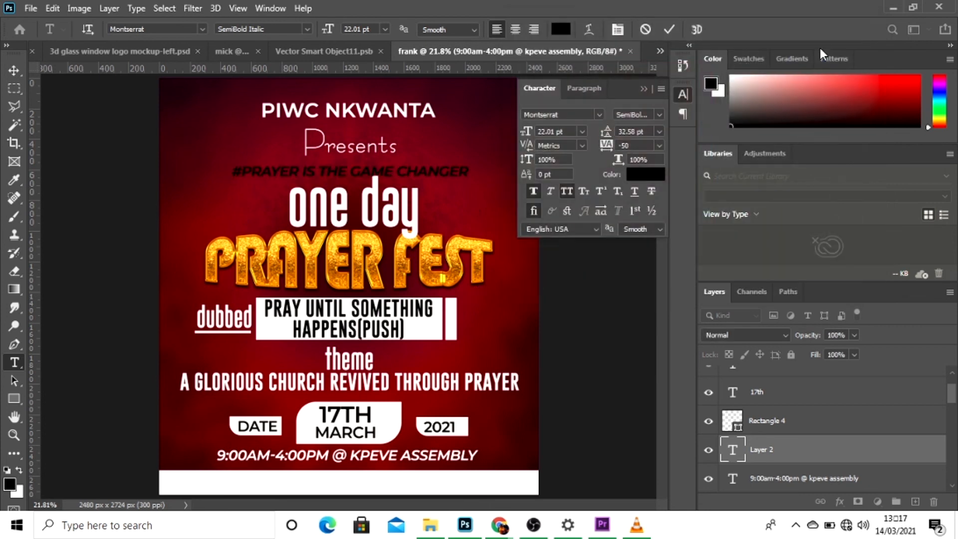
pyautogui.click(670, 29)
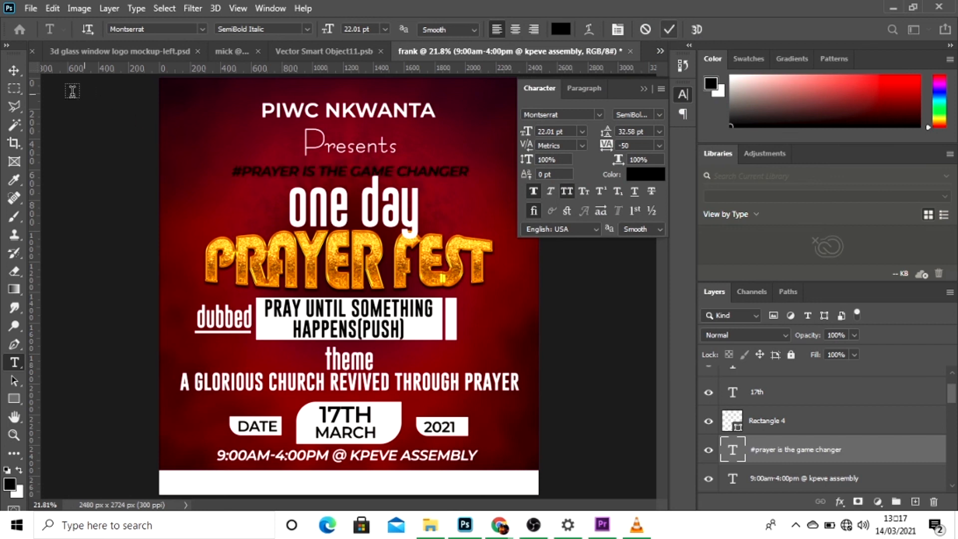
# Find the white footer strip's layer and restack the hashtag text layer directly above it, below the time and venue layer.
pyautogui.click(19, 71)
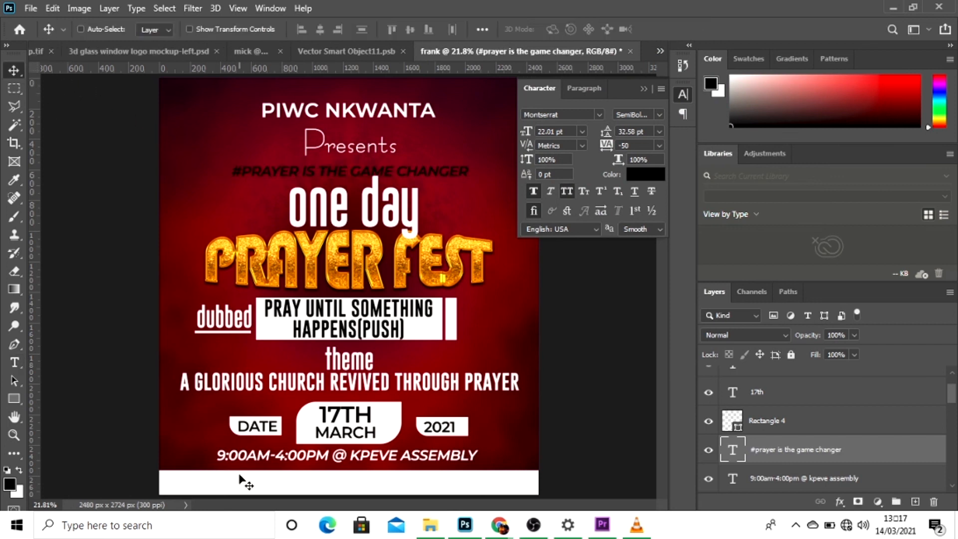
pyautogui.rightClick(229, 491)
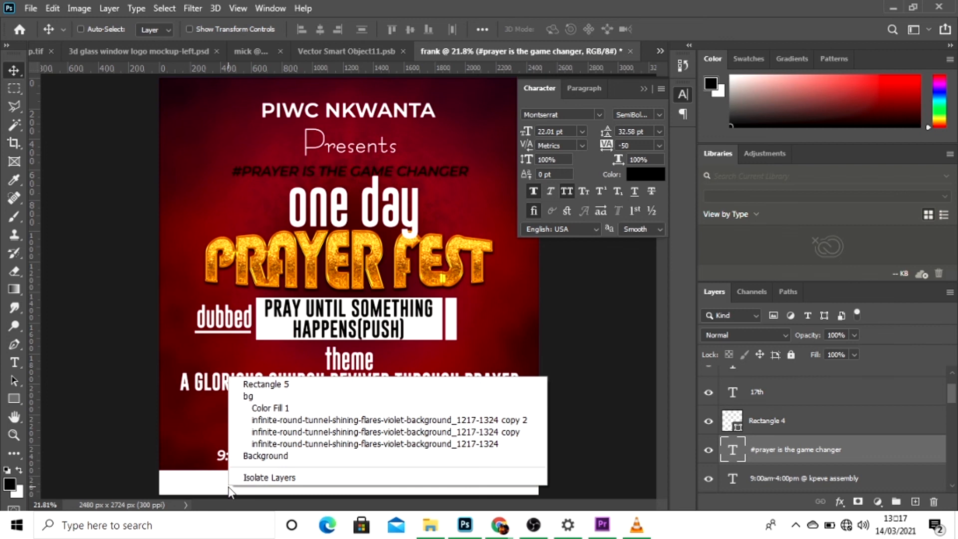
pyautogui.click(259, 384)
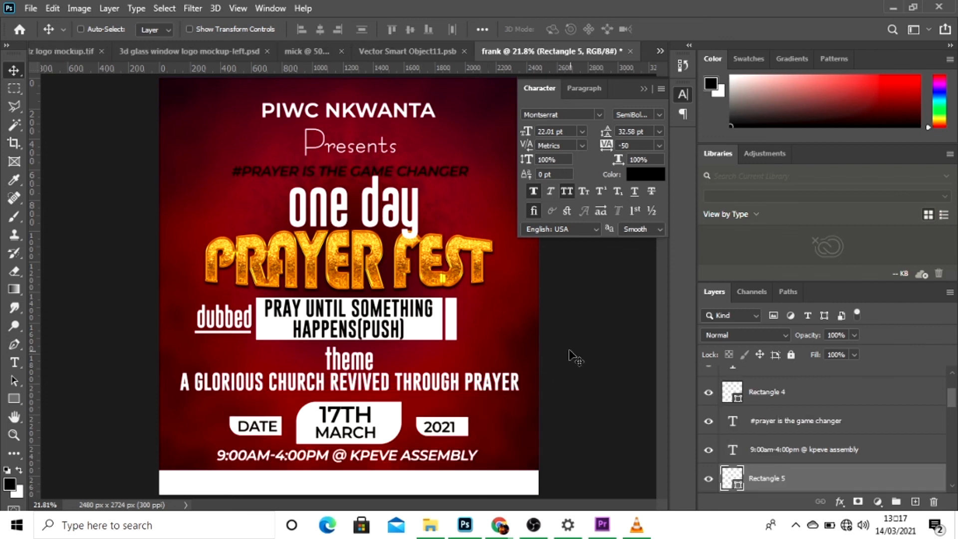
pyautogui.moveTo(778, 422); pyautogui.dragTo(764, 469)
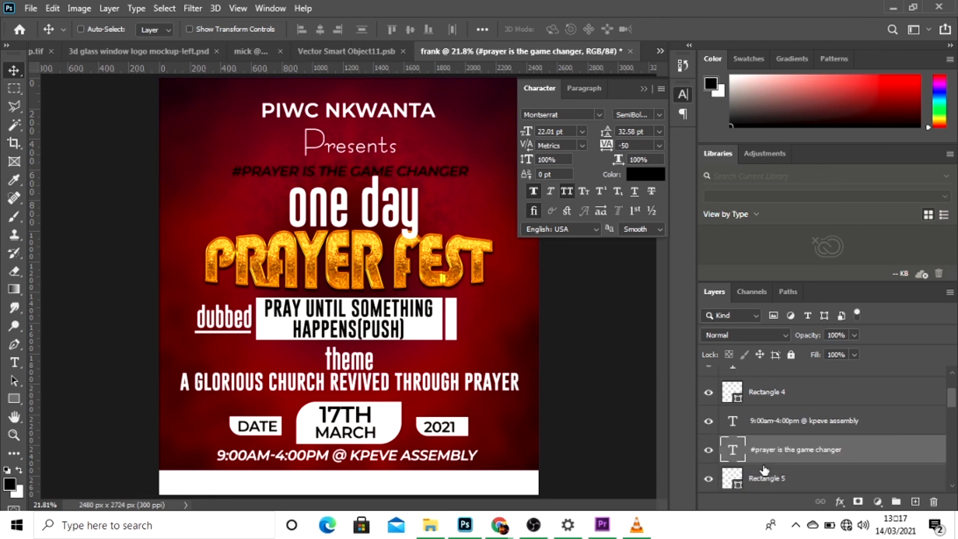
# Move the hashtag line onto the white footer strip and centre it horizontally on the canvas.
pyautogui.moveTo(434, 197); pyautogui.dragTo(429, 495)
pyautogui.hotkey('ctrl', 'a')
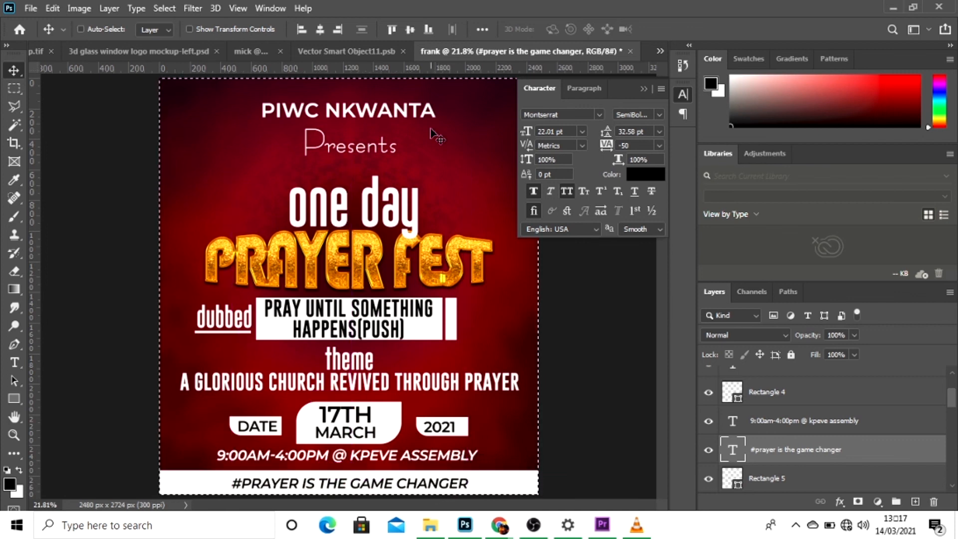
pyautogui.click(320, 29)
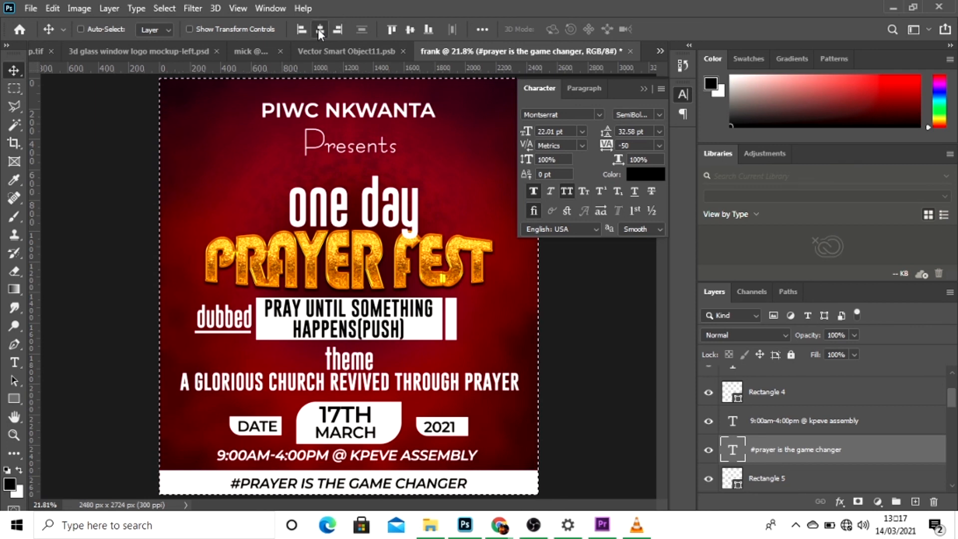
pyautogui.hotkey('ctrl', 'd')
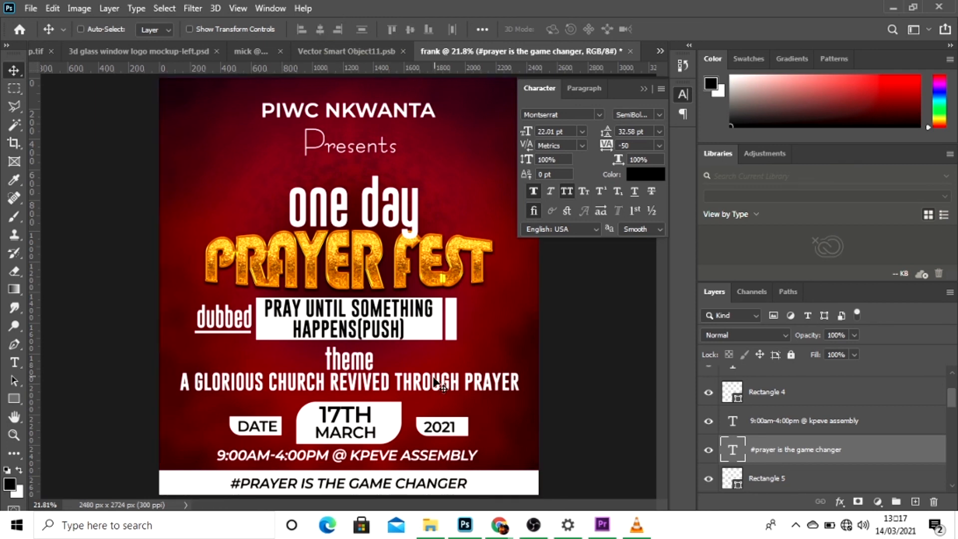
# Set the font style of the whole hashtag line in the footer strip to Bold.
pyautogui.press('t')
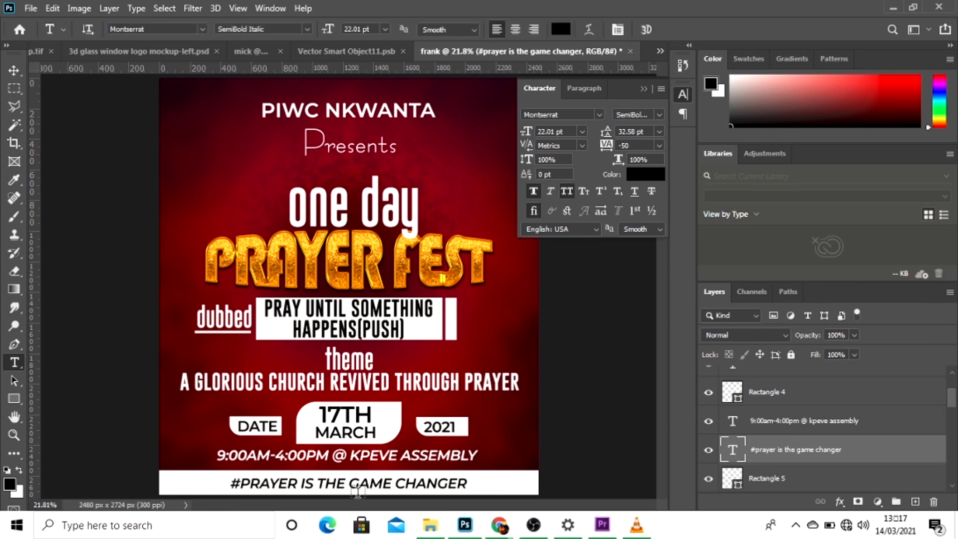
pyautogui.click(357, 485)
pyautogui.hotkey('ctrl', 'a')
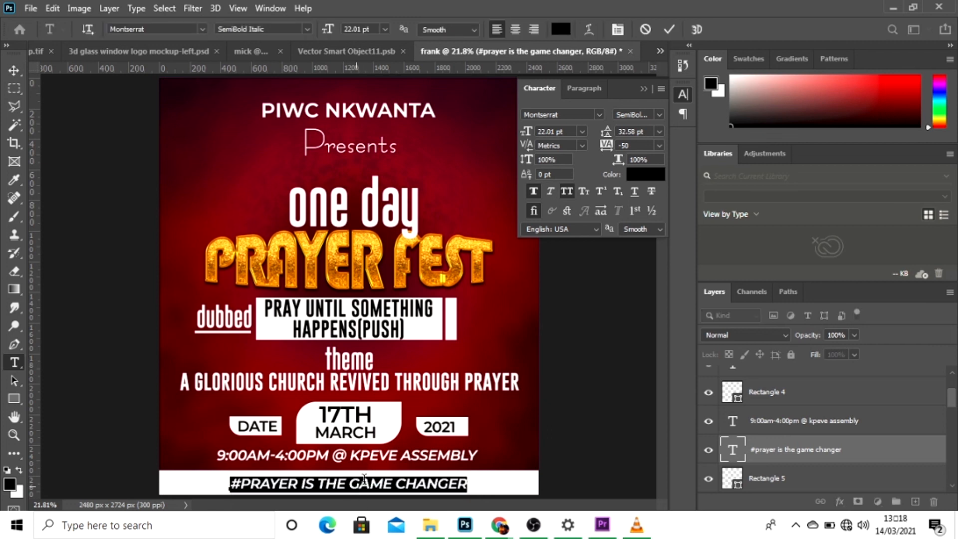
pyautogui.click(658, 115)
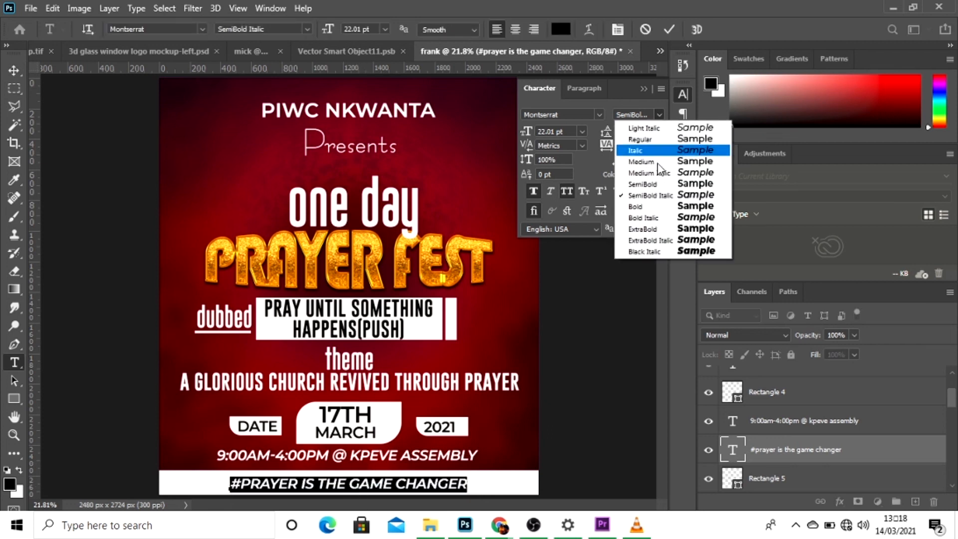
pyautogui.click(642, 206)
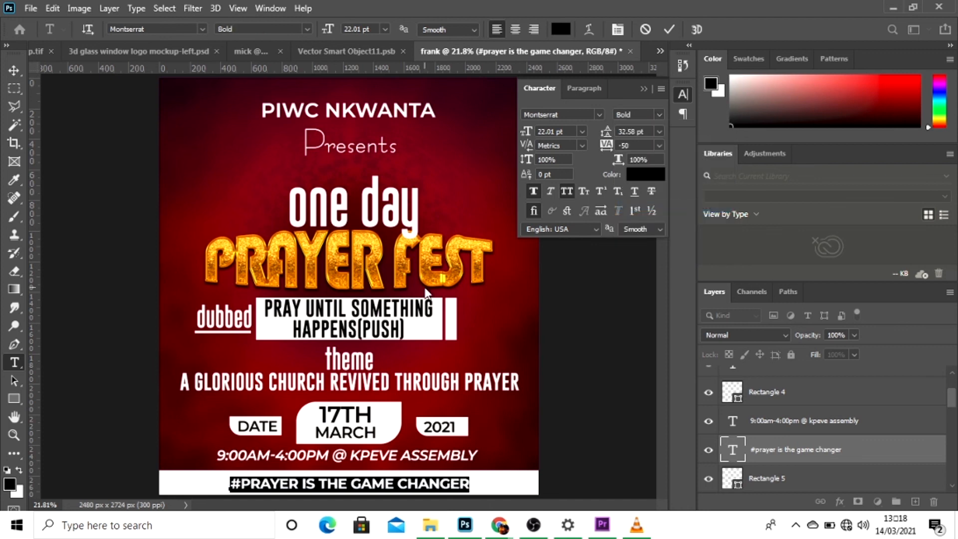
pyautogui.click(667, 31)
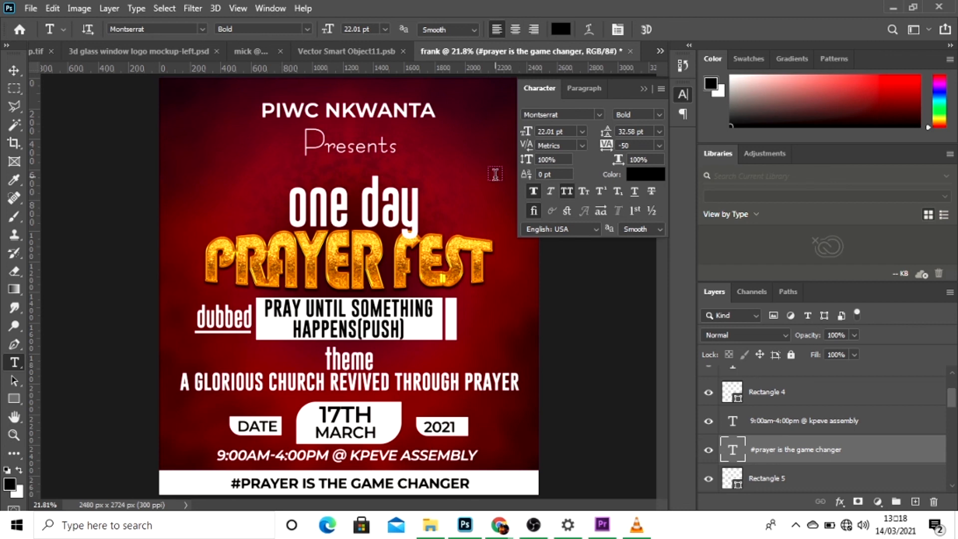
# Open cropped-logo-only.png from the YOUTUBE folder in File Explorer and bring the logo into the flyer's upper-left area.
pyautogui.moveTo(429, 524)
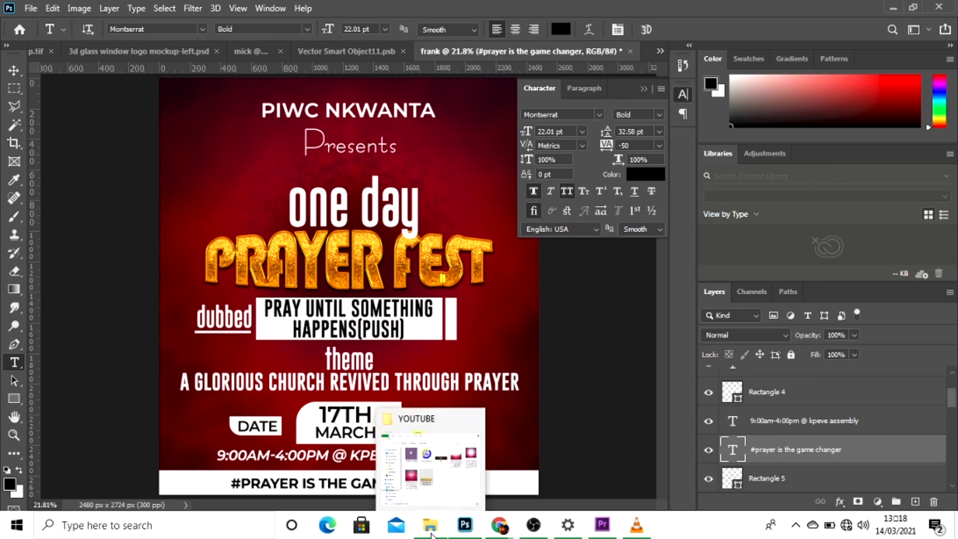
pyautogui.click(426, 475)
pyautogui.moveTo(278, 164); pyautogui.dragTo(806, 391)
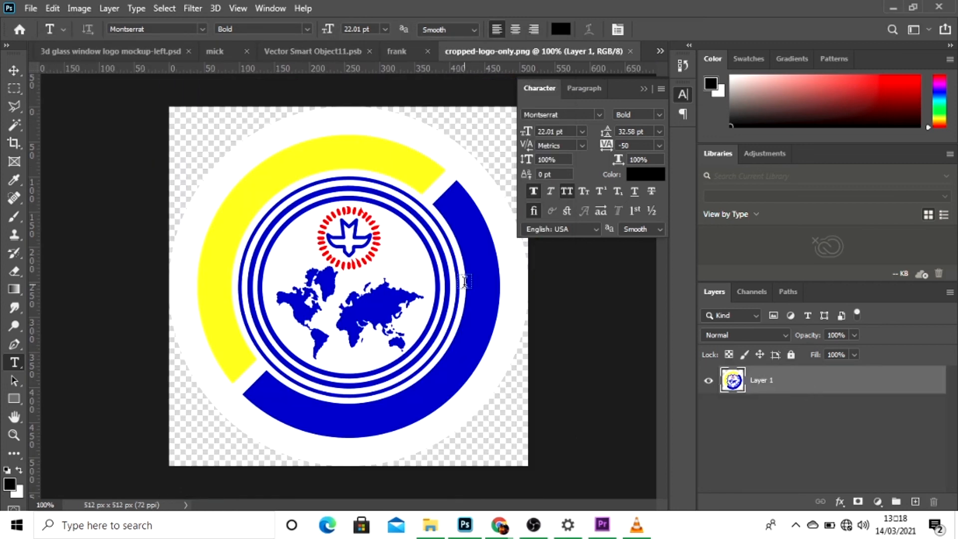
pyautogui.click(13, 74)
pyautogui.moveTo(315, 245); pyautogui.dragTo(248, 151)
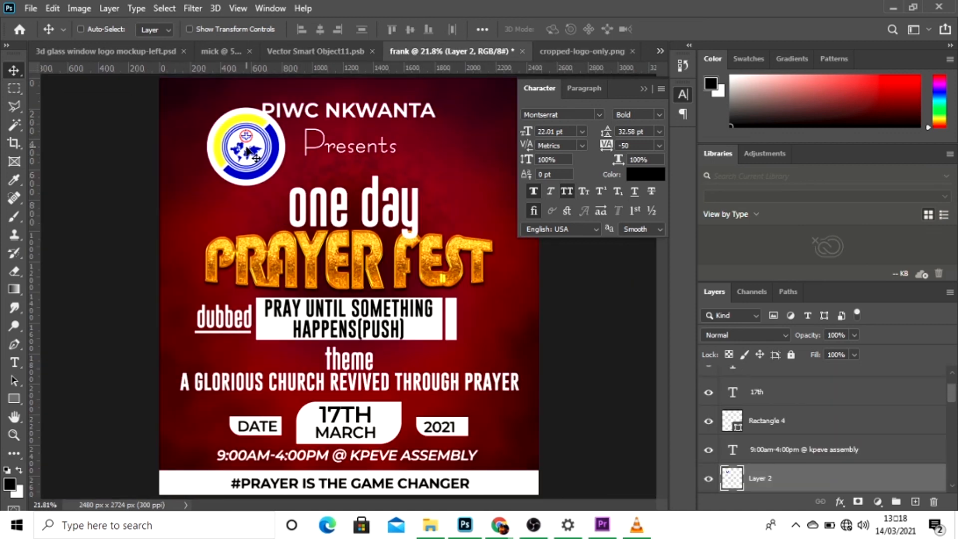
# Scale the church logo to 60% in width and height and place it just left of the "PIWC NKWANTA" heading.
pyautogui.hotkey('ctrl', 't')
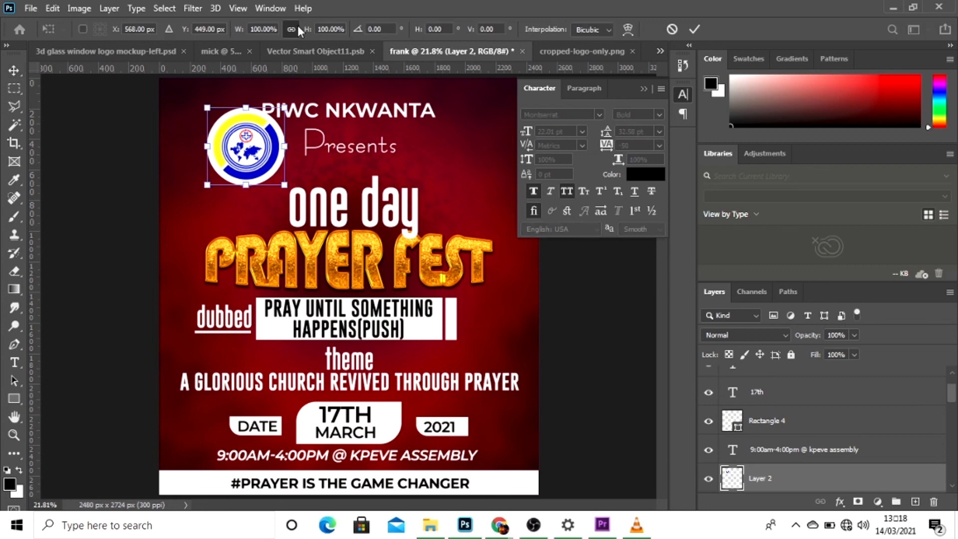
pyautogui.moveTo(308, 32); pyautogui.dragTo(281, 31)
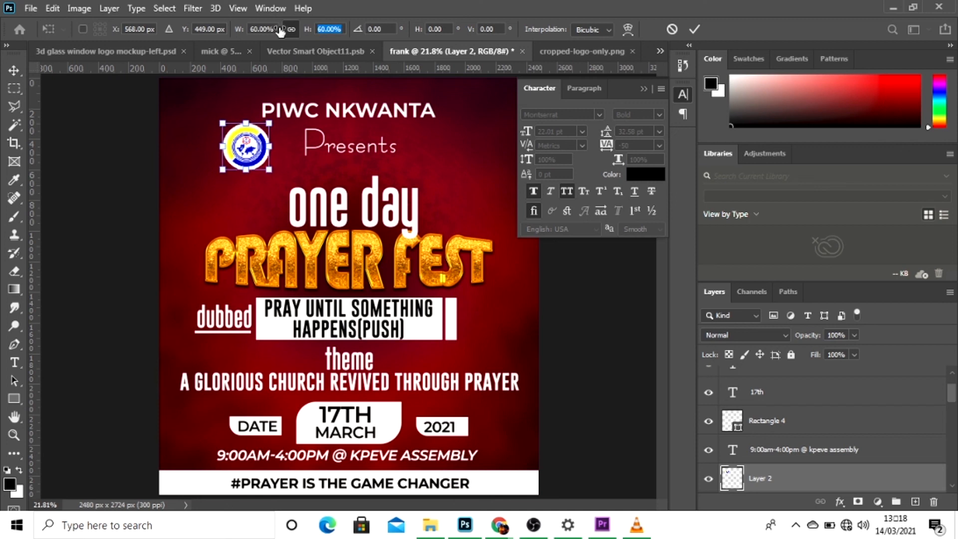
pyautogui.press('Return')
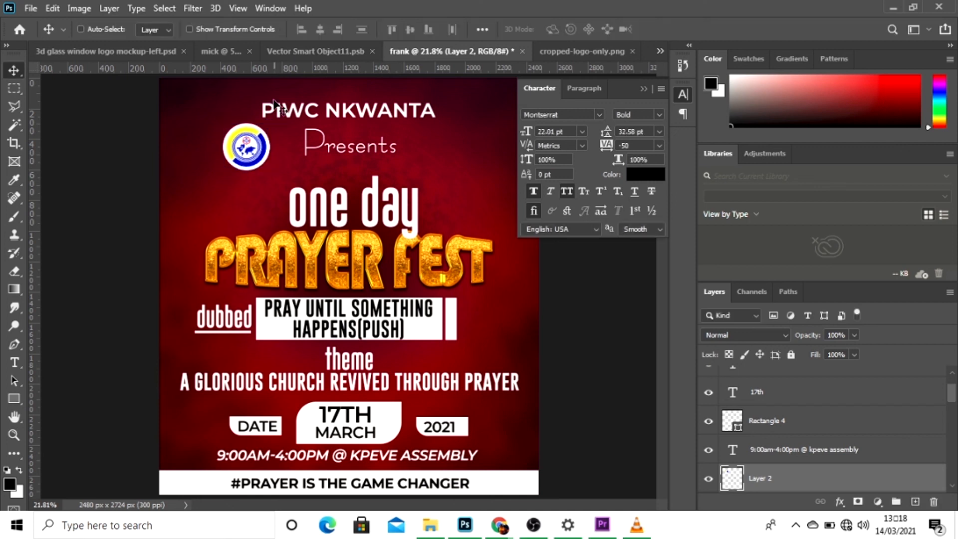
pyautogui.moveTo(261, 153); pyautogui.dragTo(238, 129)
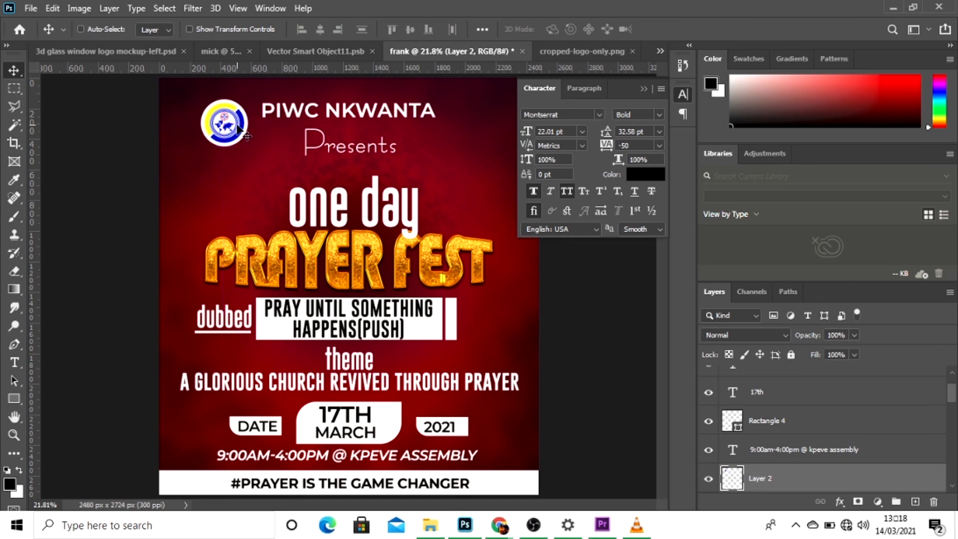
# Nudge the church logo in small increments to line it up beside the "PIWC NKWANTA" heading.
pyautogui.press('Right')
pyautogui.press('Right')
pyautogui.press('Right')
pyautogui.press('Right')
pyautogui.press('Right')
pyautogui.press('Right')
pyautogui.press('Right')
pyautogui.press('Right')
pyautogui.press('Right')
pyautogui.press('Right')
pyautogui.press('Right')
pyautogui.press('Right')
pyautogui.press('Right')
pyautogui.press('Right')
pyautogui.press('Right')
pyautogui.press('Right')
pyautogui.press('Right')
pyautogui.press('Right')
pyautogui.press('Right')
pyautogui.press('Right')
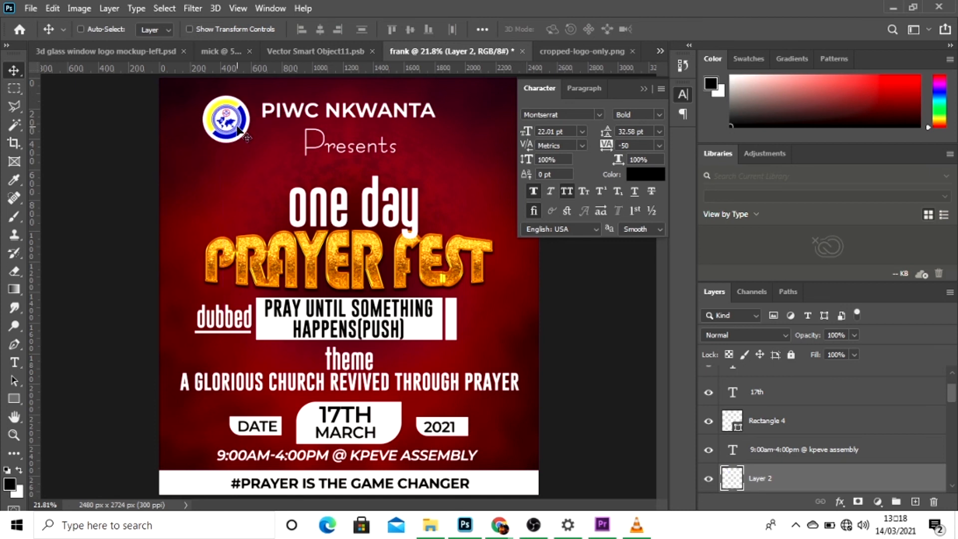
pyautogui.press('Down')
pyautogui.press('Down')
pyautogui.press('Down')
pyautogui.press('Down')
pyautogui.press('Down')
pyautogui.press('Down')
pyautogui.press('Down')
pyautogui.press('Down')
pyautogui.press('Left')
pyautogui.press('Left')
pyautogui.press('Left')
pyautogui.press('Left')
pyautogui.press('Left')
pyautogui.press('Left')
pyautogui.press('Left')
pyautogui.press('Left')
pyautogui.press('Left')
pyautogui.press('Left')
pyautogui.press('Left')
pyautogui.press('Left')
pyautogui.press('Left')
pyautogui.press('Left')
pyautogui.press('Left')
pyautogui.press('Left')
pyautogui.press('Left')
pyautogui.press('Left')
pyautogui.press('Left')
pyautogui.press('Left')
pyautogui.press('Up')
pyautogui.press('Up')
pyautogui.press('Up')
pyautogui.press('Up')
pyautogui.press('Up')
pyautogui.press('Up')
pyautogui.press('Right')
pyautogui.press('Right')
pyautogui.press('Right')
pyautogui.press('Right')
pyautogui.press('Right')
pyautogui.press('Right')
pyautogui.press('Right')
pyautogui.press('Right')
pyautogui.press('Right')
pyautogui.press('Up')
pyautogui.press('Up')
pyautogui.press('Up')
pyautogui.press('Up')
pyautogui.press('Up')
pyautogui.press('Up')
pyautogui.press('Up')
pyautogui.press('Up')
pyautogui.press('Up')
pyautogui.press('Up')
pyautogui.press('Up')
pyautogui.press('Up')
pyautogui.press('Right')
pyautogui.press('Right')
pyautogui.press('Right')
pyautogui.press('Right')
pyautogui.press('Up')
pyautogui.press('Up')
pyautogui.press('Up')
pyautogui.press('Up')
pyautogui.press('Up')
pyautogui.press('Up')
pyautogui.press('Up')
pyautogui.press('Up')
pyautogui.press('Up')
pyautogui.press('Up')
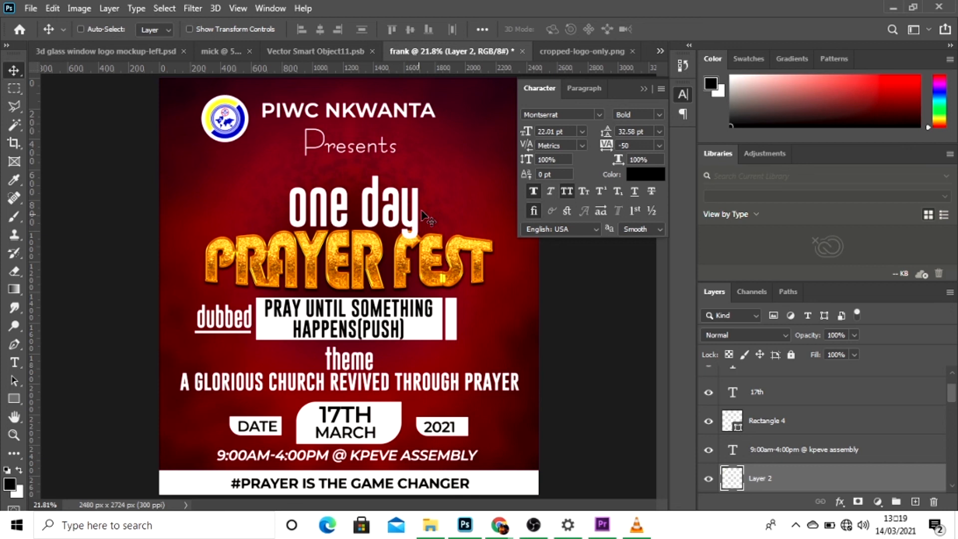